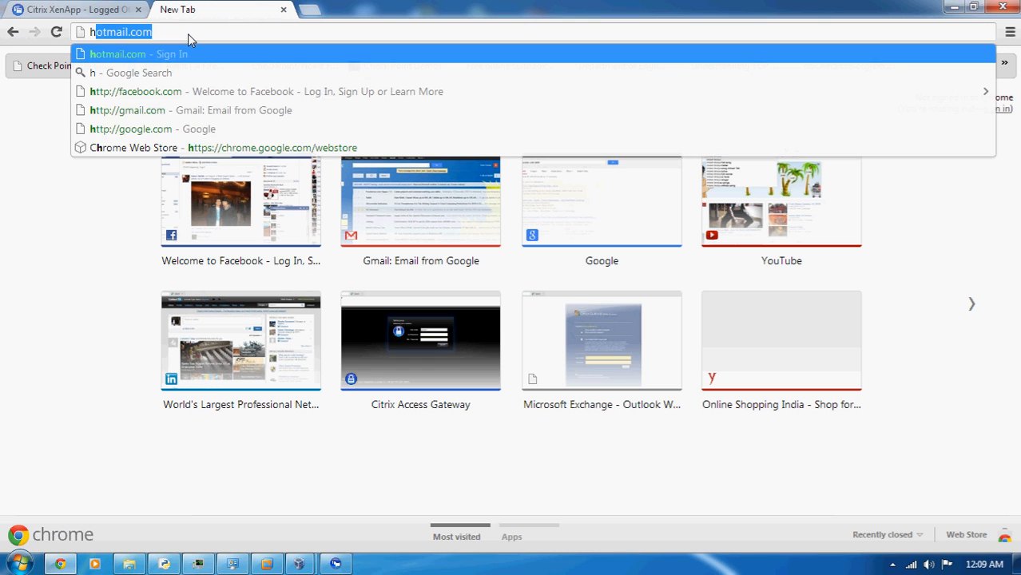
{"action": "type", "text": "//"}
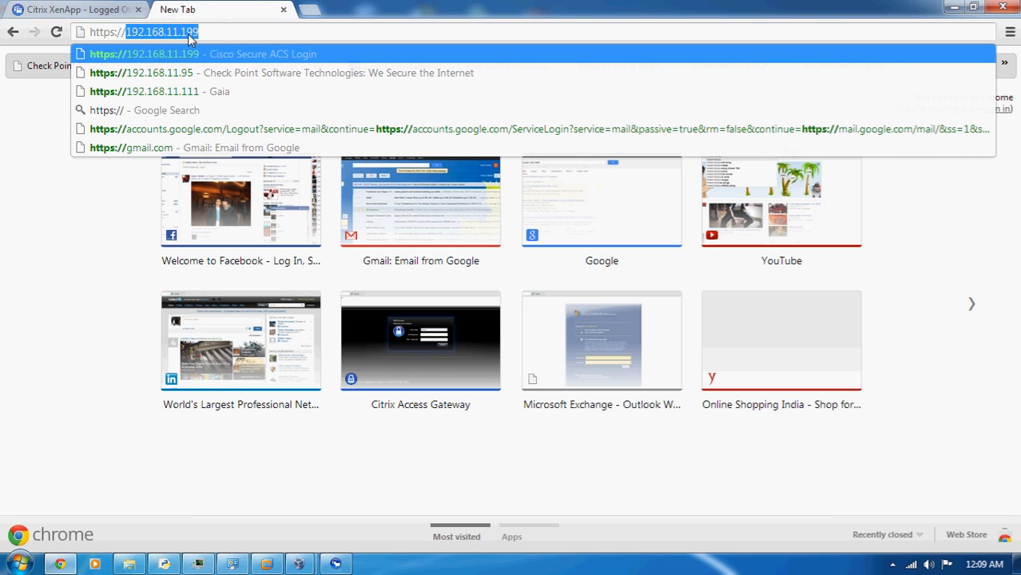
{"action": "type", "text": "10.1"}
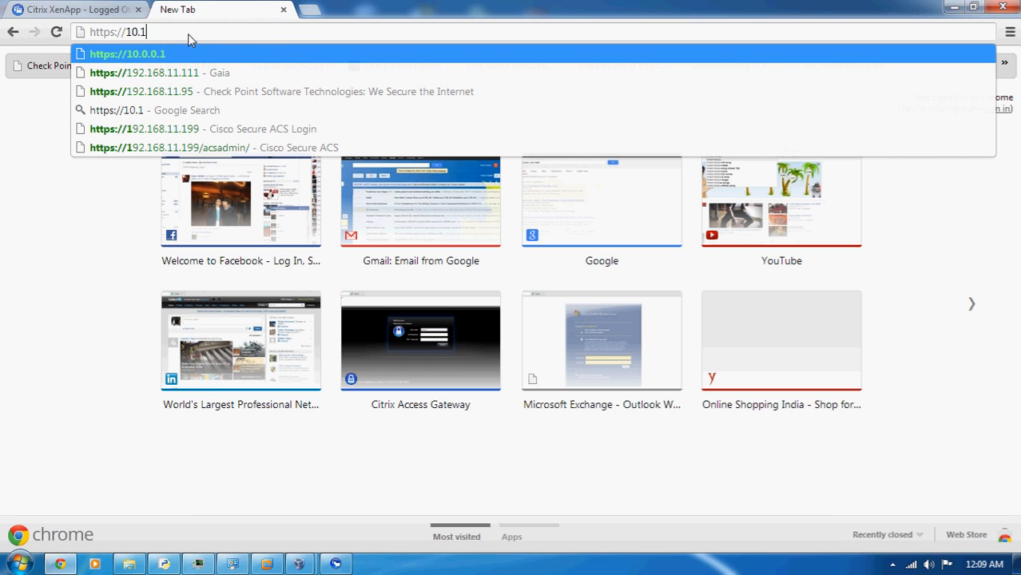
{"action": "type", "text": ".1"}
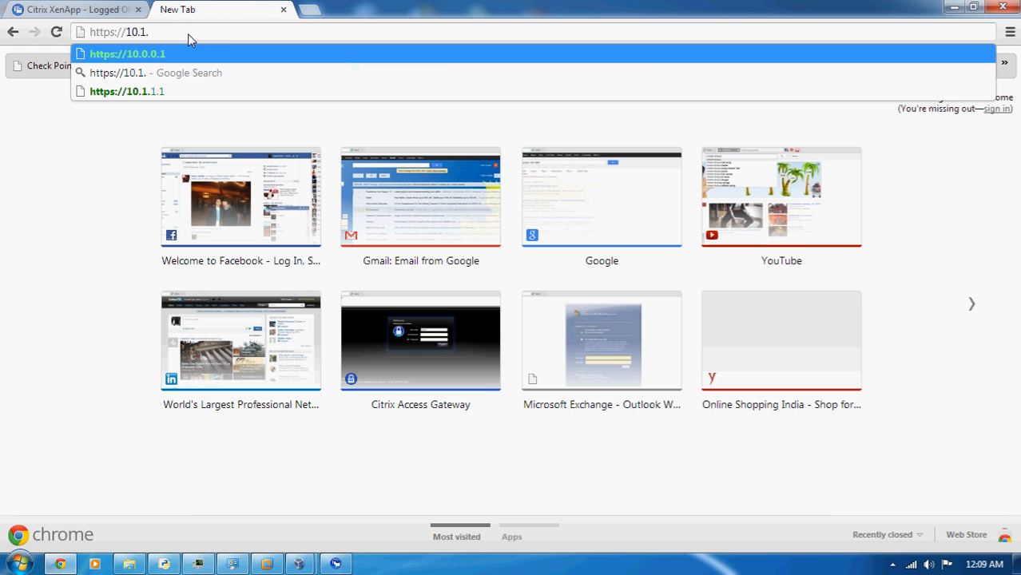
{"action": "type", "text": "."}
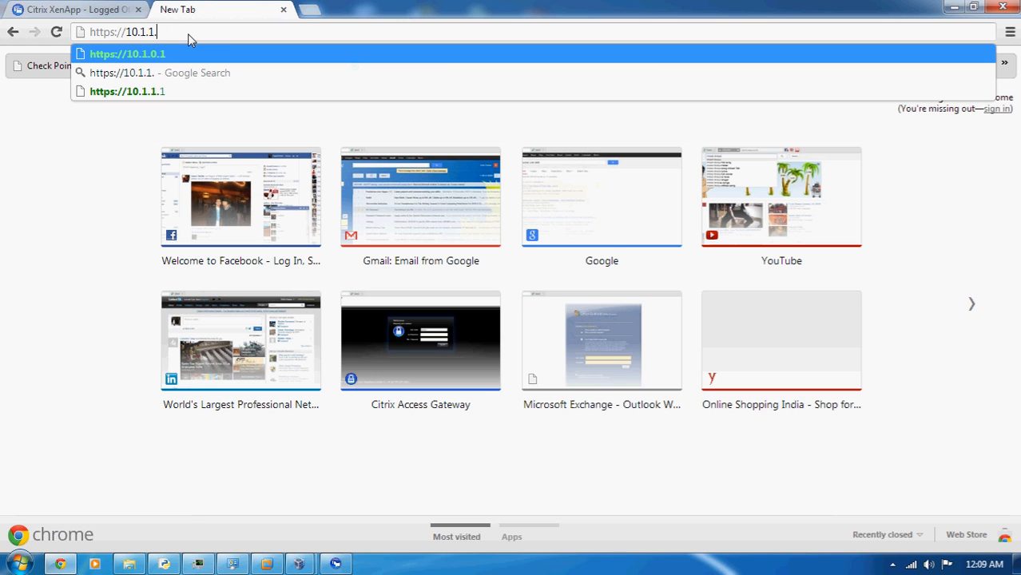
{"action": "type", "text": "1"}
{"action": "key", "text": "Return"}
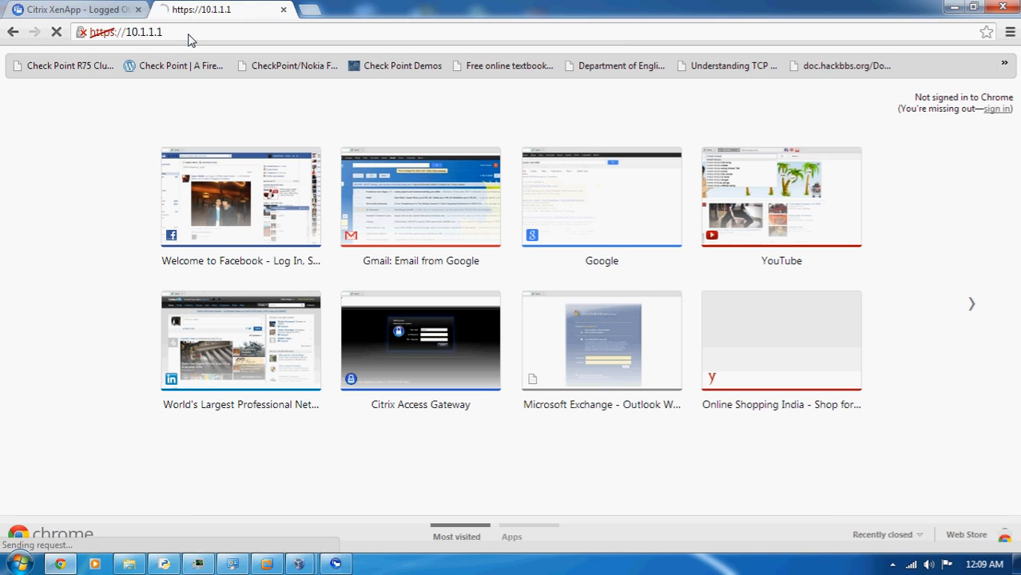
{"action": "left_click", "coordinate": [317, 235]}
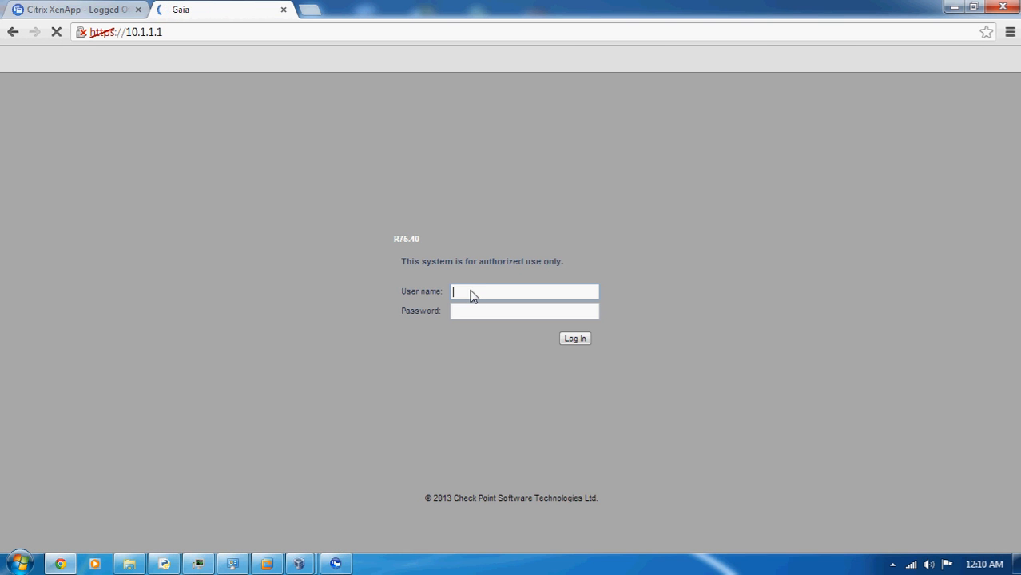
Log in to the Gaia Portal at 10.1.1.1 as admin with the account password
{"action": "type", "text": "admin"}
{"action": "key", "text": "Tab"}
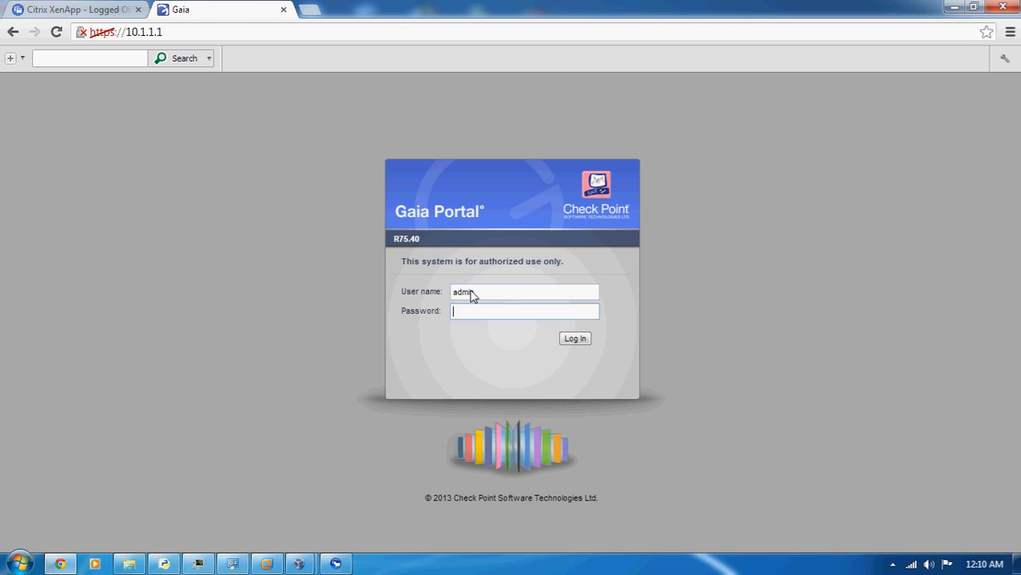
{"action": "type", "text": "*********"}
{"action": "left_click", "coordinate": [571, 338]}
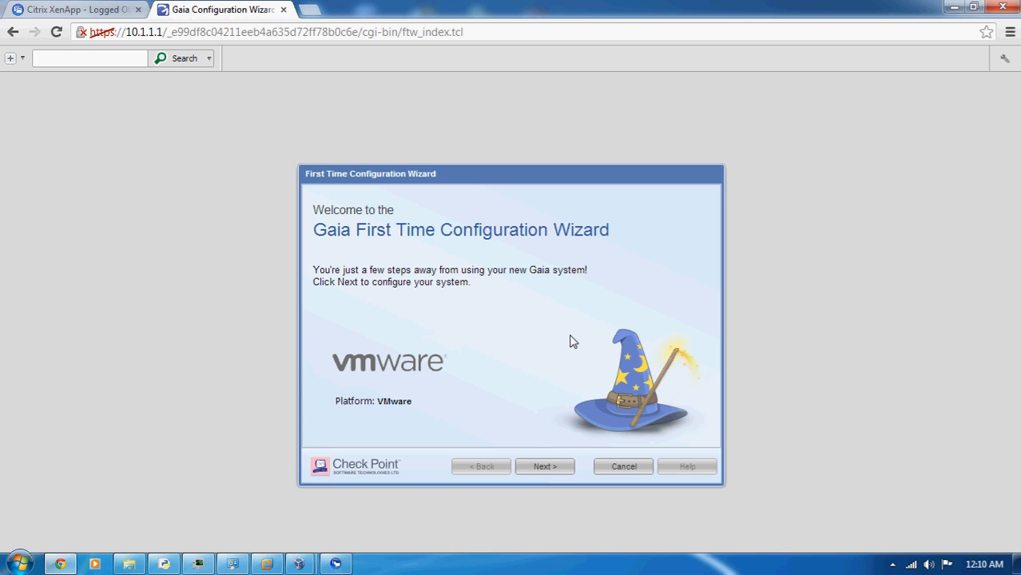
Start the First Time Configuration Wizard, keep the manual date and time settings, and set the host name to SG1
{"action": "left_click", "coordinate": [543, 467]}
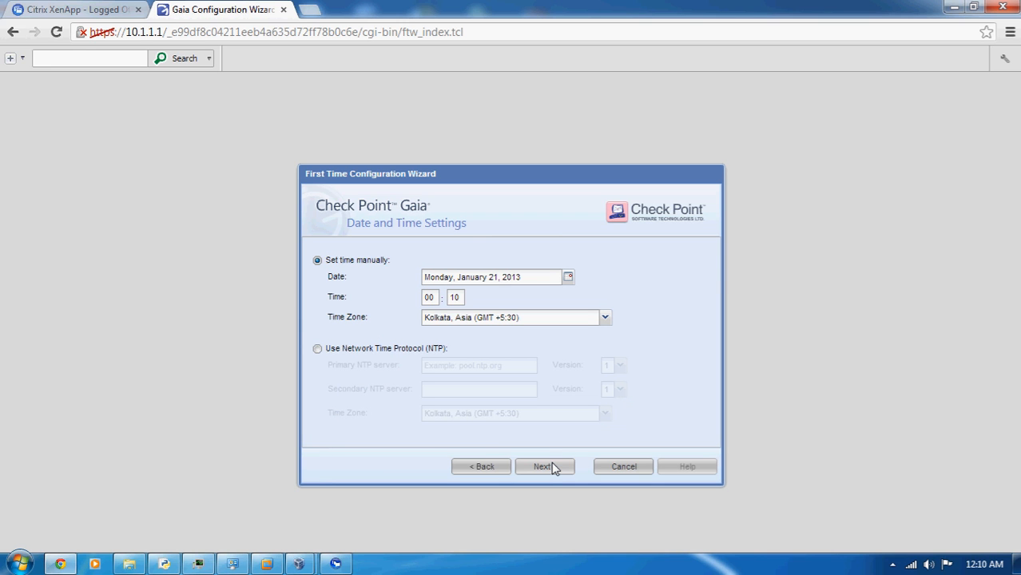
{"action": "left_click", "coordinate": [553, 469]}
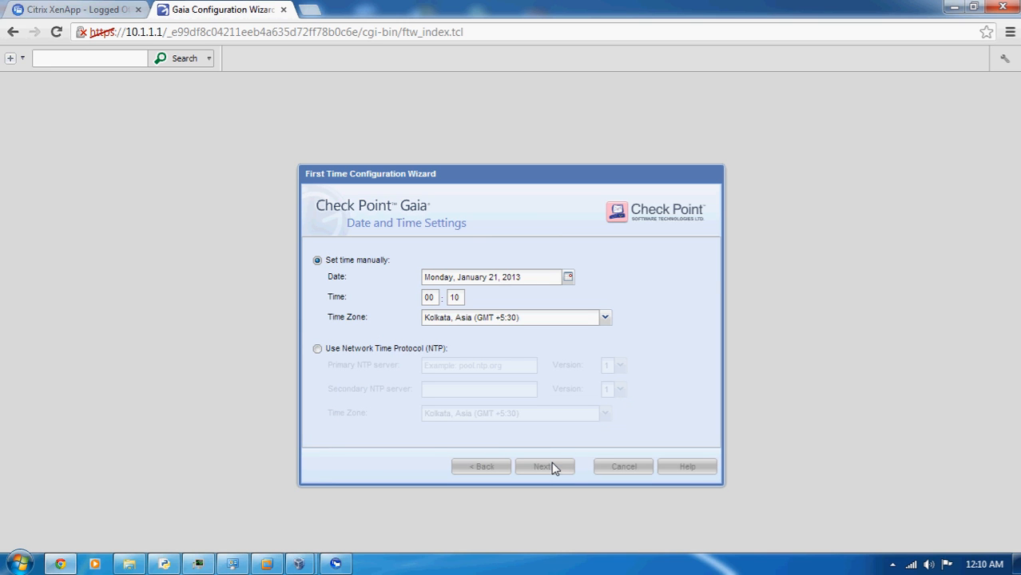
{"action": "left_click_drag", "start_coordinate": [488, 264], "coordinate": [360, 280]}
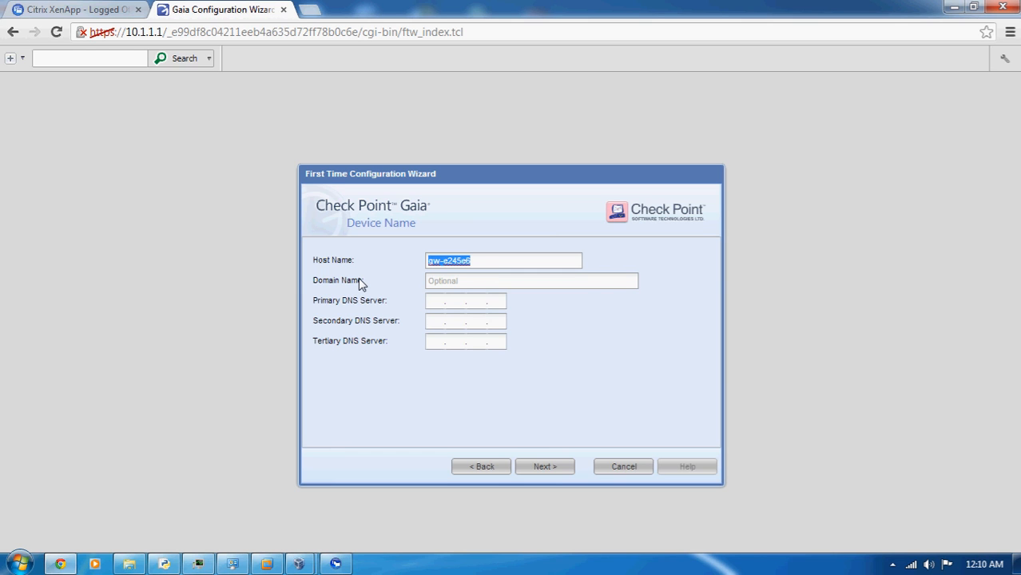
{"action": "type", "text": "SG1"}
{"action": "left_click", "coordinate": [542, 470]}
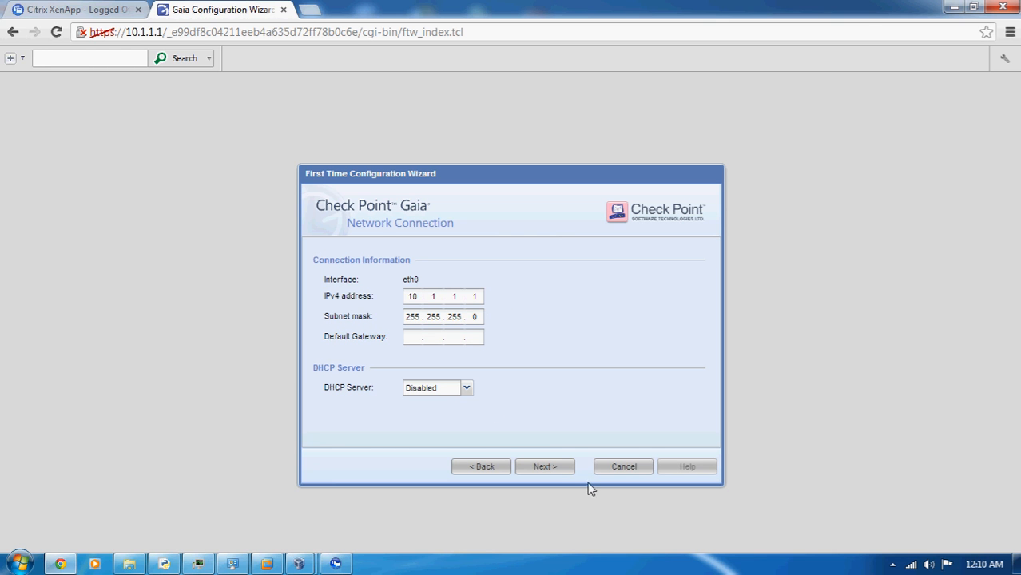
Accept the default network connection and installation type, and configure SG1 as a Security Gateway only, belonging to a ClusterXL cluster
{"action": "left_click", "coordinate": [554, 471]}
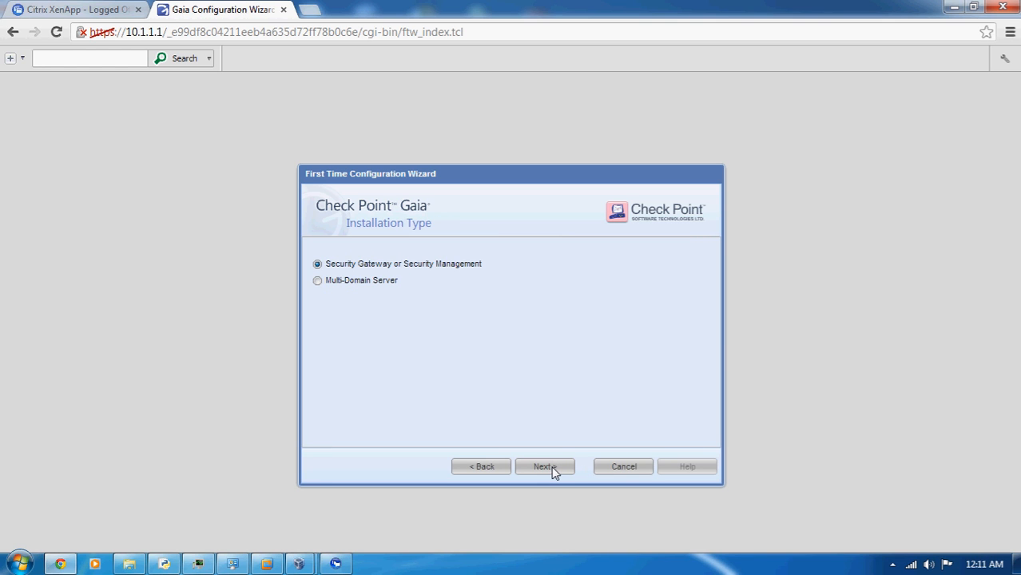
{"action": "left_click", "coordinate": [554, 469]}
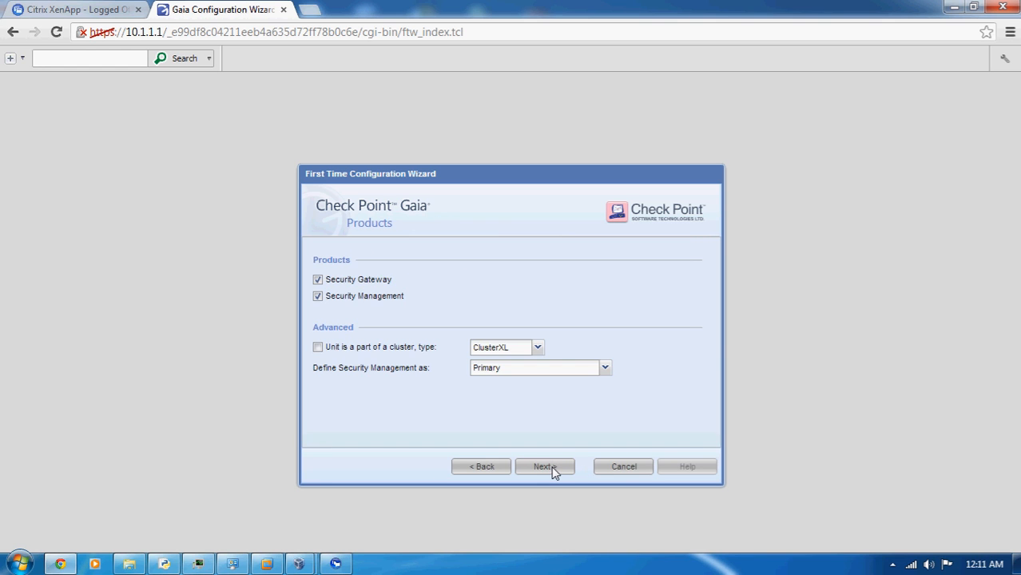
{"action": "left_click", "coordinate": [317, 298]}
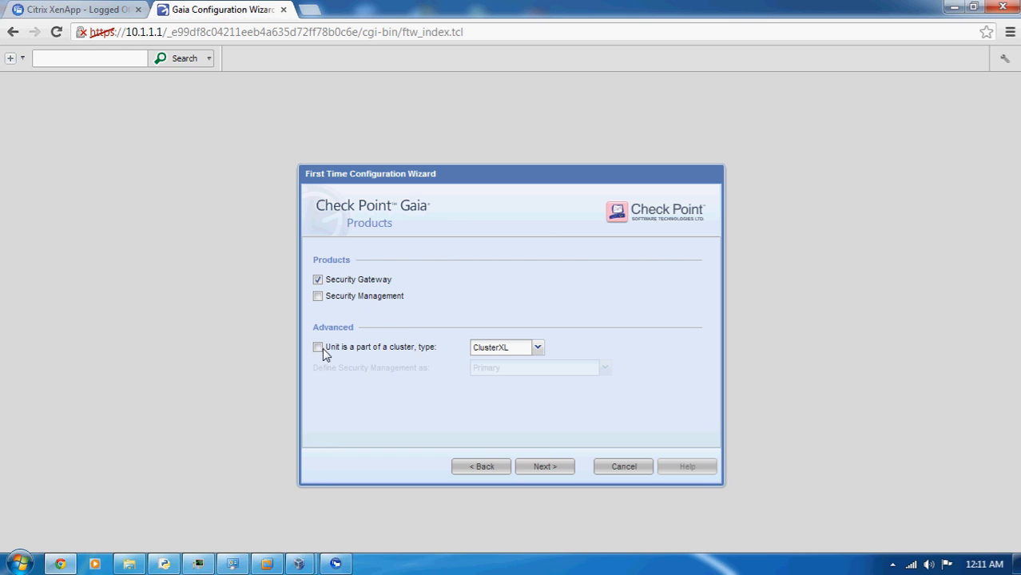
{"action": "left_click", "coordinate": [319, 348]}
{"action": "left_click", "coordinate": [538, 348]}
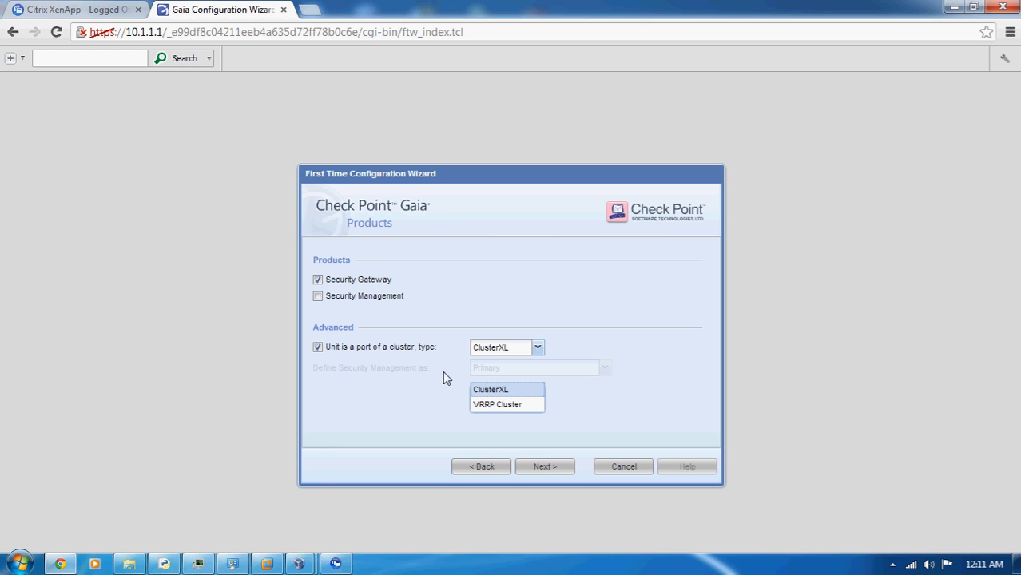
{"action": "left_click", "coordinate": [582, 357]}
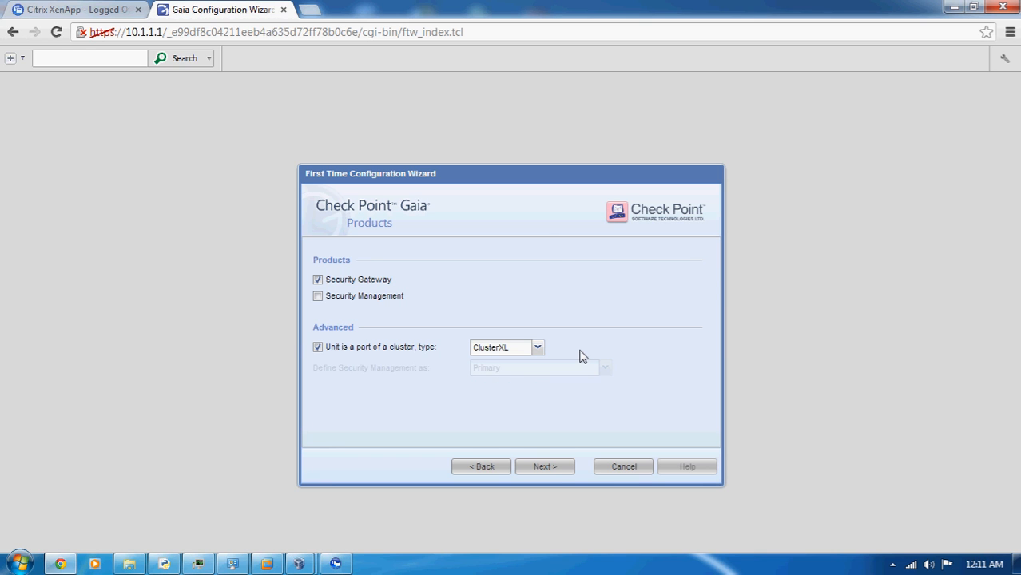
{"action": "left_click", "coordinate": [545, 467]}
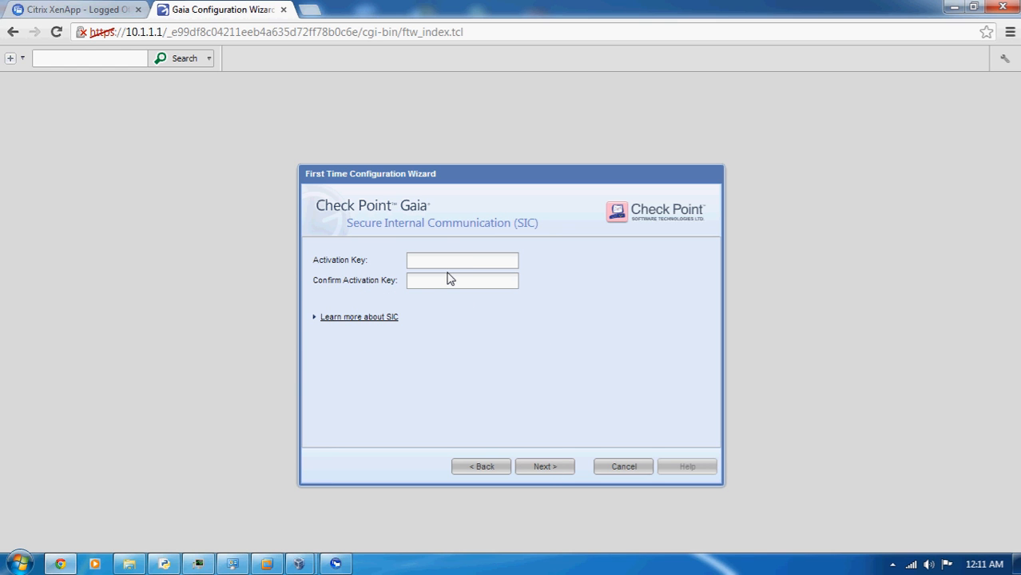
Enter and confirm the SIC activation key for SG1, and finish the wizard to start the configuration
{"action": "type", "text": "vpn123•••"}
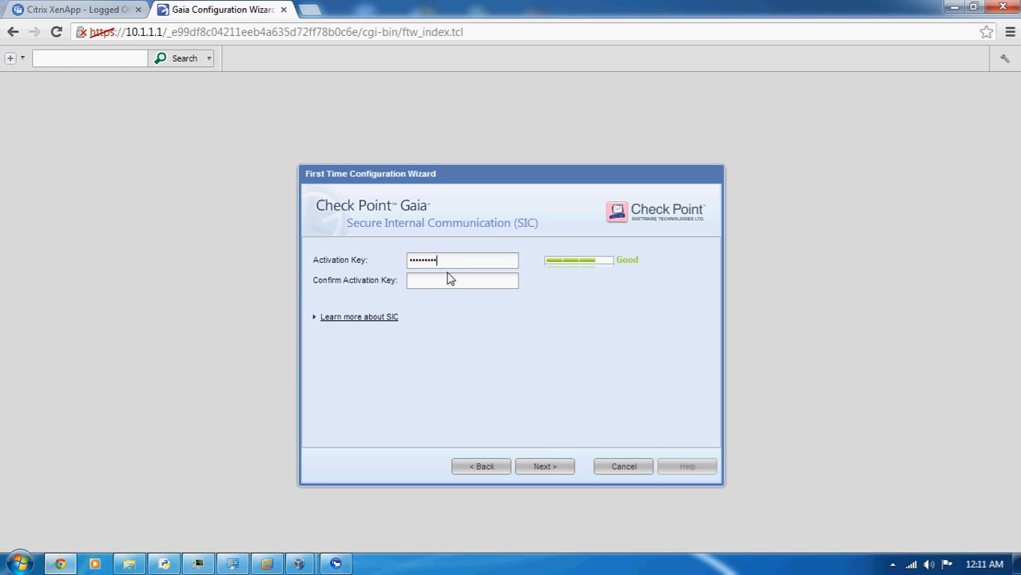
{"action": "key", "text": "Tab"}
{"action": "type", "text": "•••••••••"}
{"action": "left_click", "coordinate": [544, 474]}
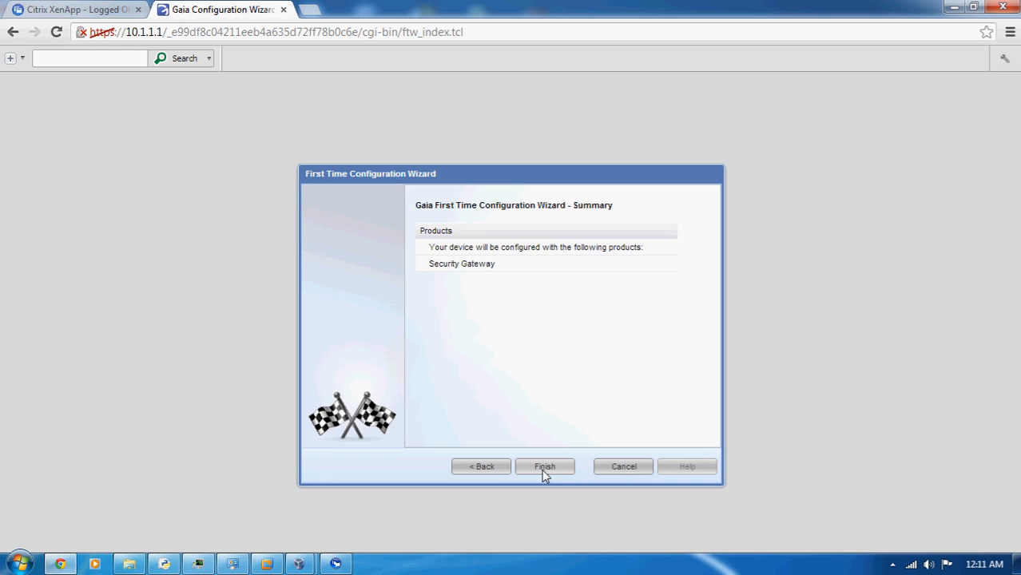
{"action": "left_click", "coordinate": [545, 473]}
{"action": "left_click", "coordinate": [481, 329]}
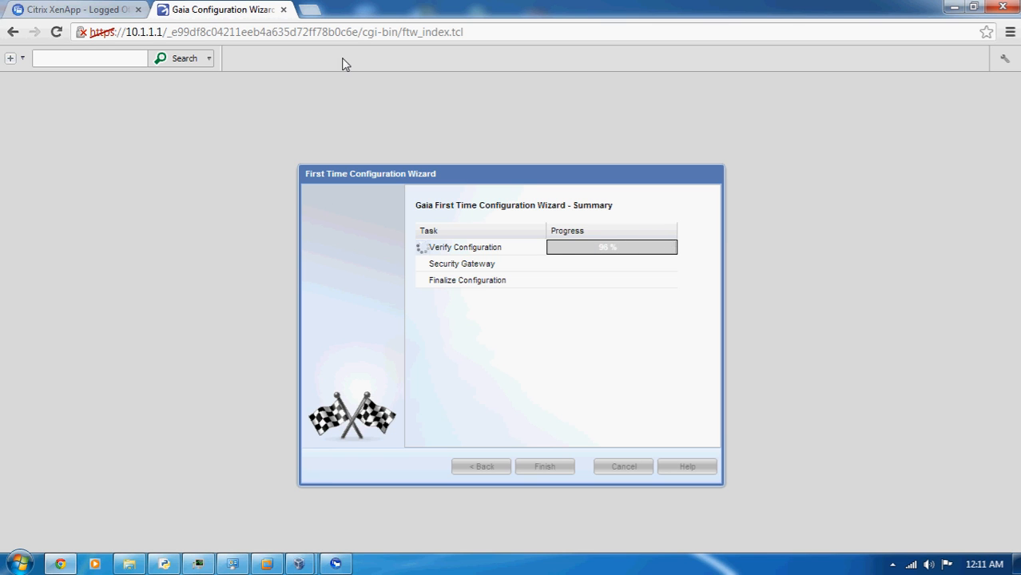
{"action": "left_click", "coordinate": [310, 9]}
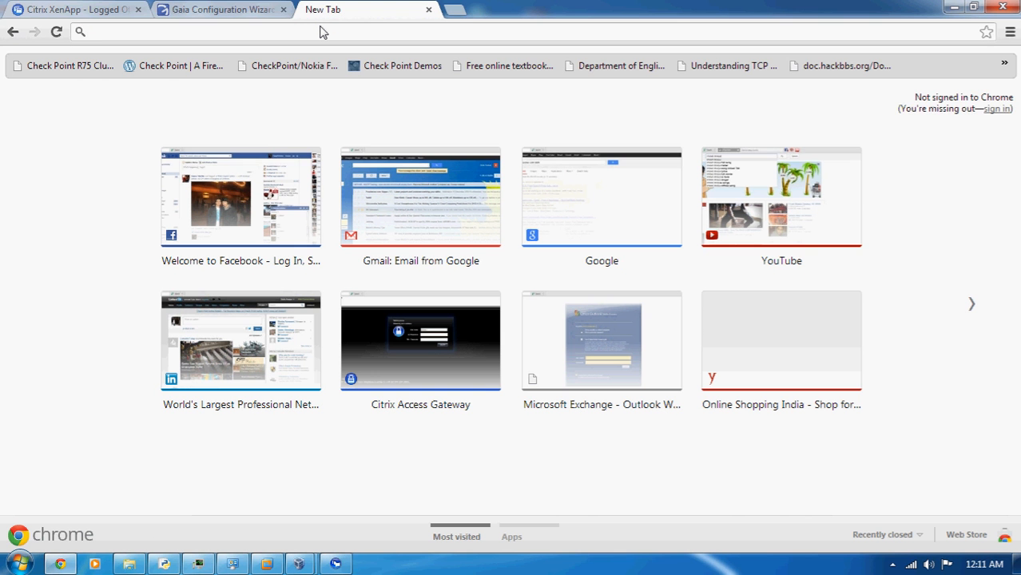
{"action": "type", "text": "https://"}
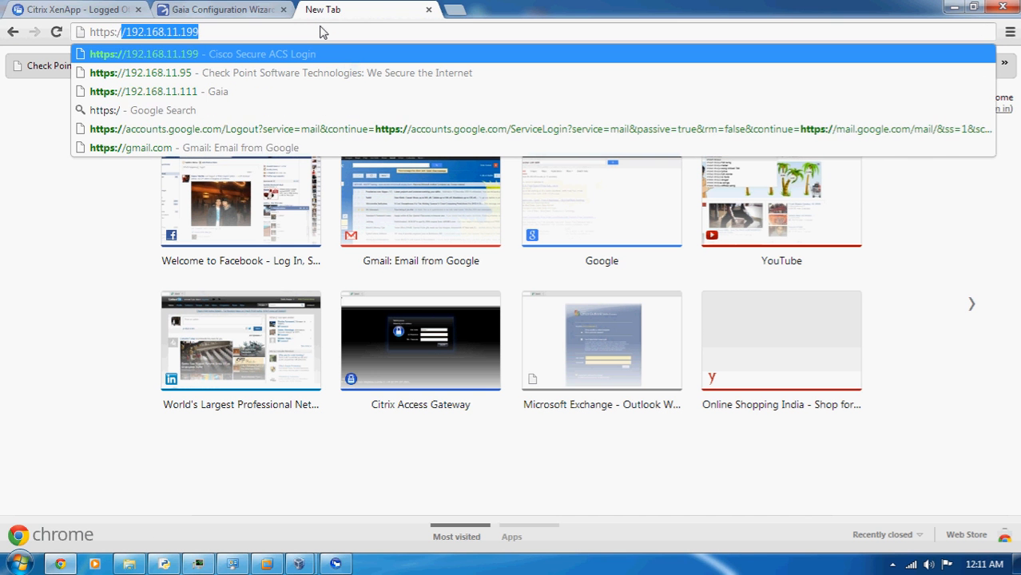
{"action": "type", "text": "10.1.1.2"}
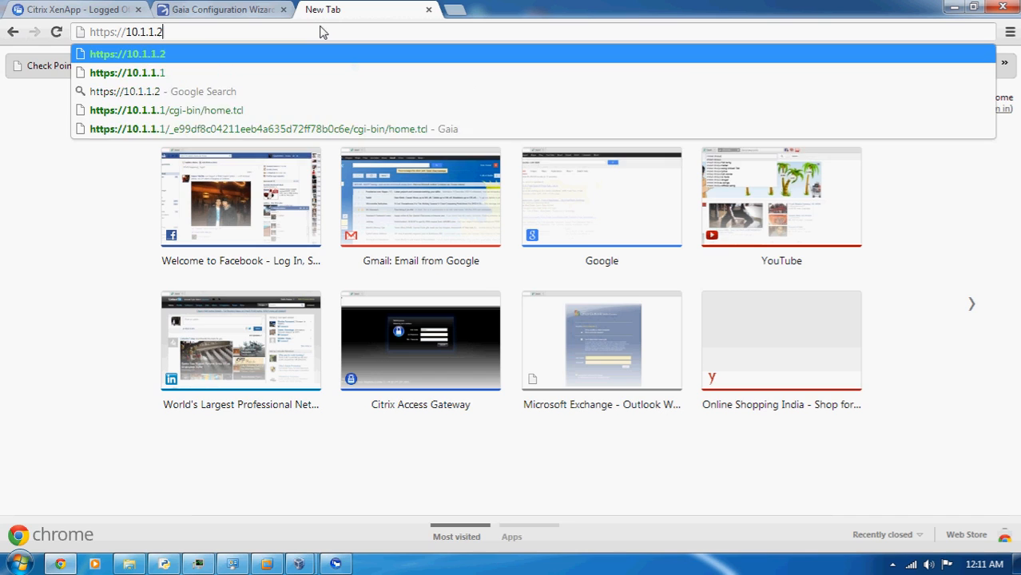
{"action": "key", "text": "Return"}
{"action": "left_click", "coordinate": [297, 235]}
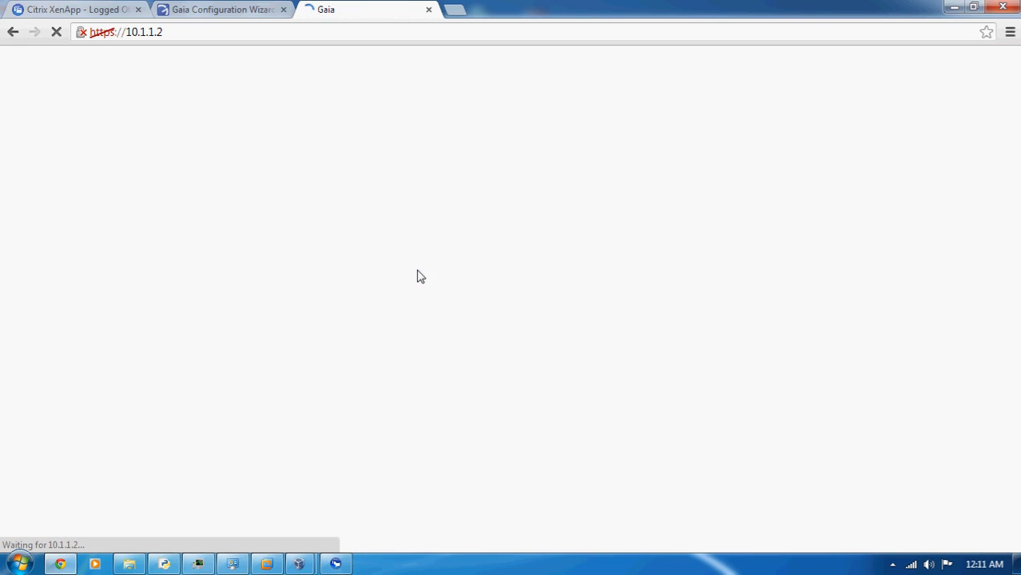
Log in to the Gaia Portal at 10.1.1.2 as admin with the account password
{"action": "type", "text": "admin"}
{"action": "key", "text": "Tab"}
{"action": "type", "text": "•••••"}
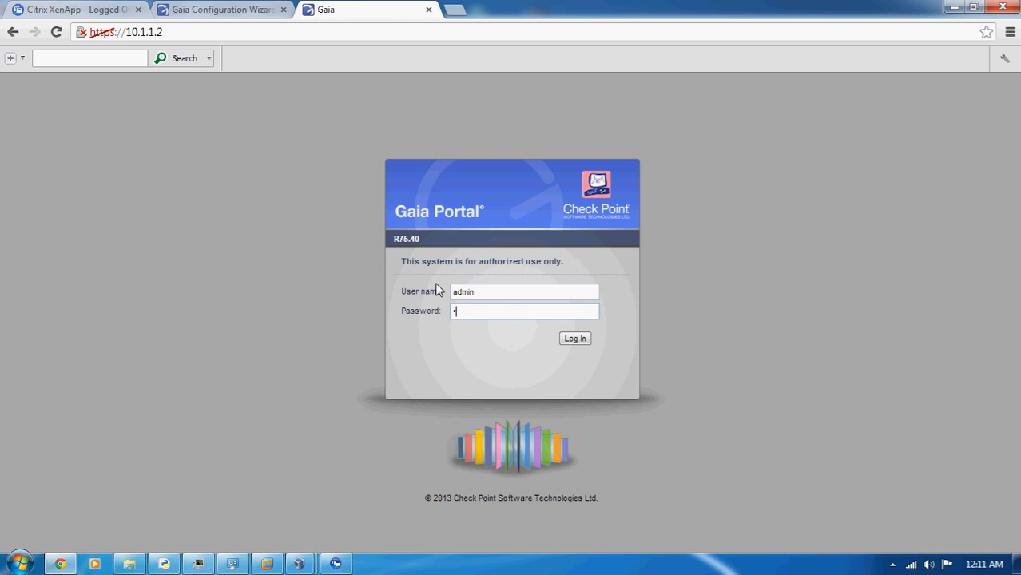
{"action": "key", "text": "Return"}
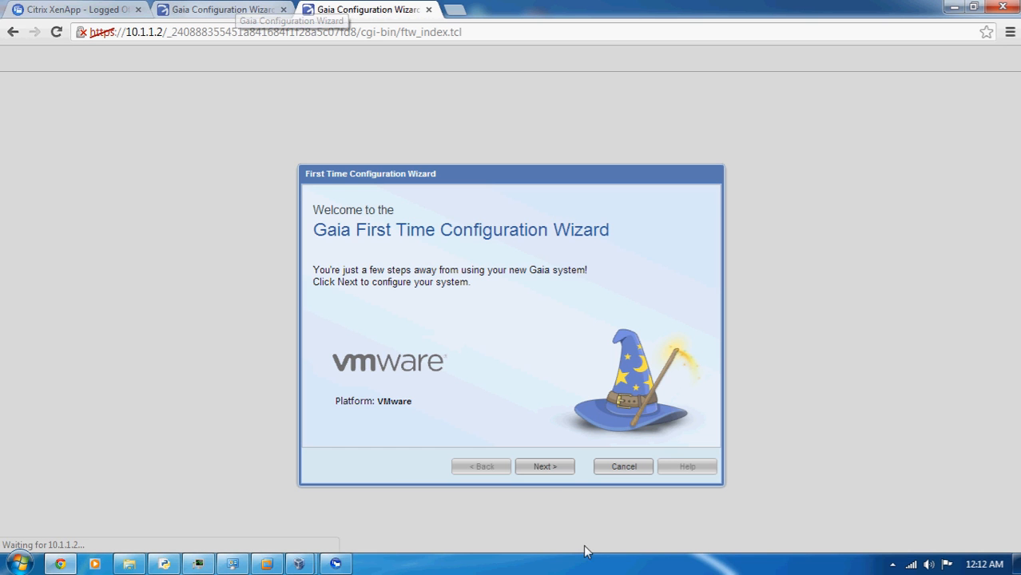
Start the second device's configuration wizard, accept the default date and time, and set the host name to SG2
{"action": "left_click", "coordinate": [546, 467]}
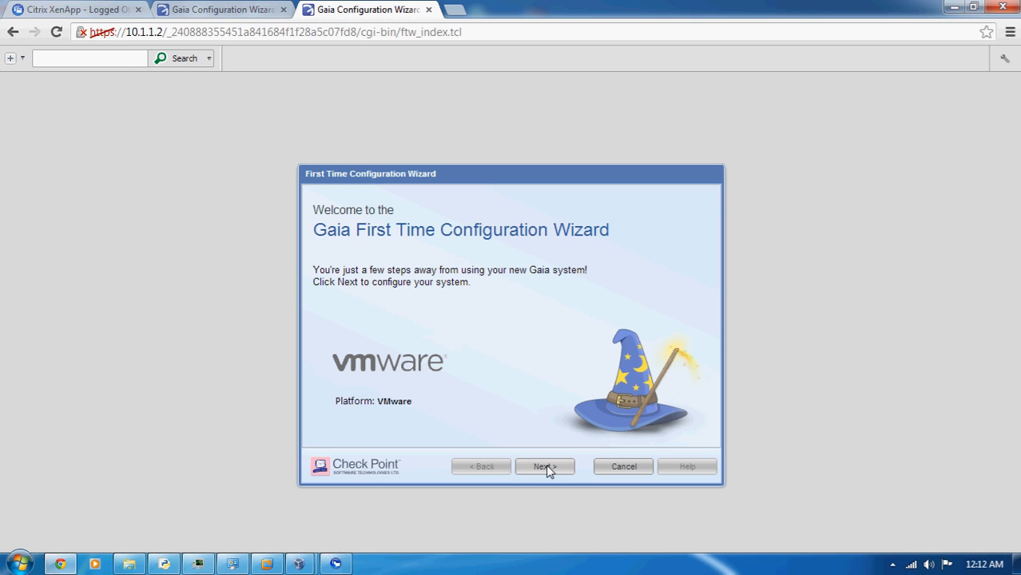
{"action": "left_click", "coordinate": [547, 467]}
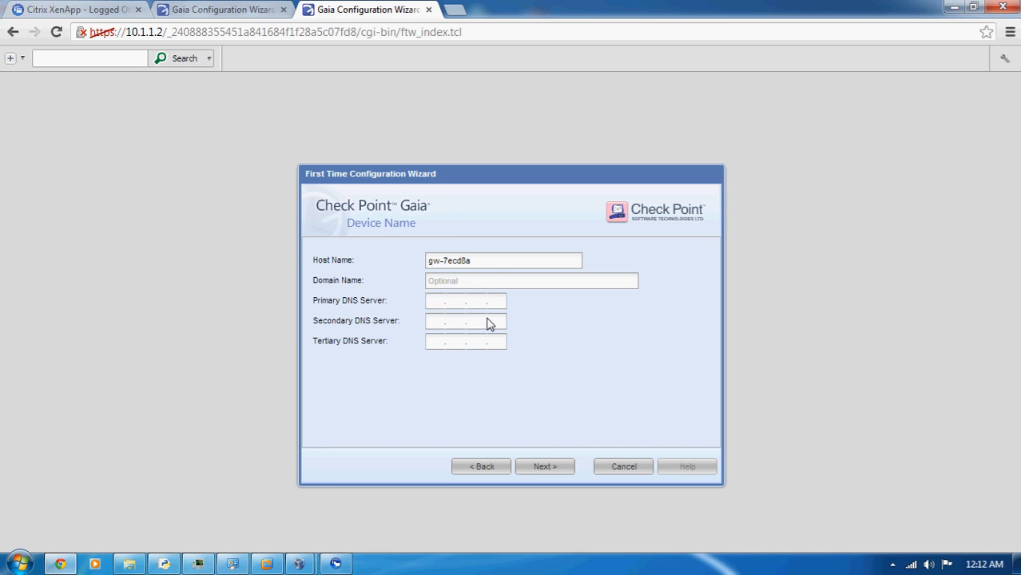
{"action": "left_click_drag", "start_coordinate": [484, 261], "coordinate": [336, 284]}
{"action": "type", "text": "SG2"}
{"action": "left_click", "coordinate": [546, 470]}
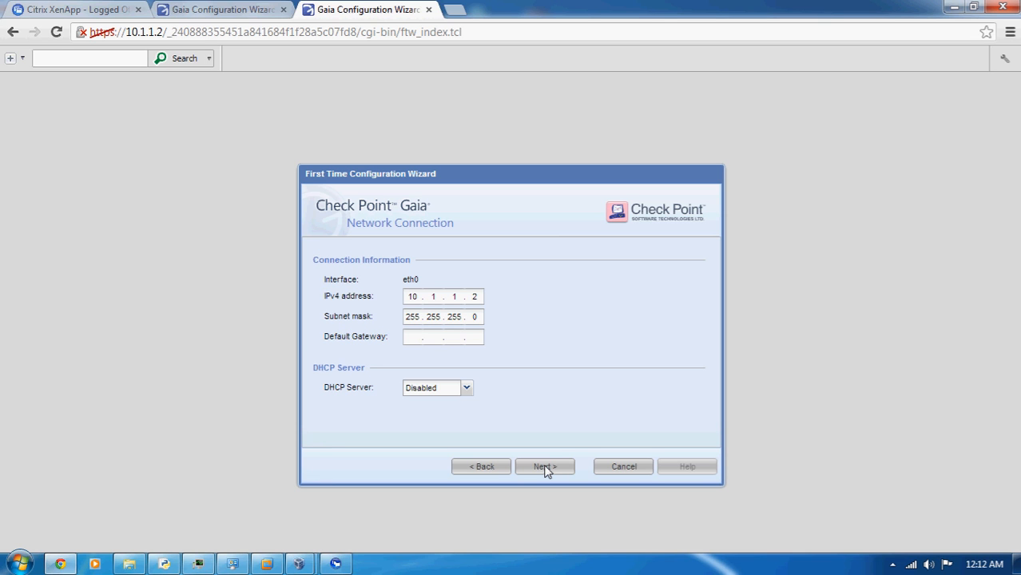
Accept SG2's default network connection and installation type, exclude Security Management from its products, and make the unit part of a ClusterXL cluster
{"action": "left_click", "coordinate": [545, 468]}
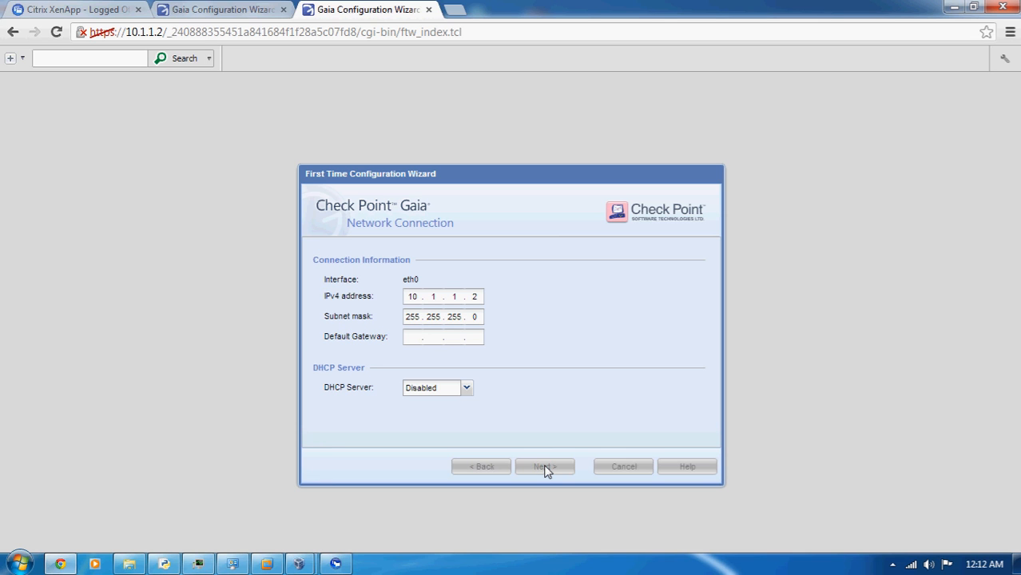
{"action": "left_click", "coordinate": [545, 468]}
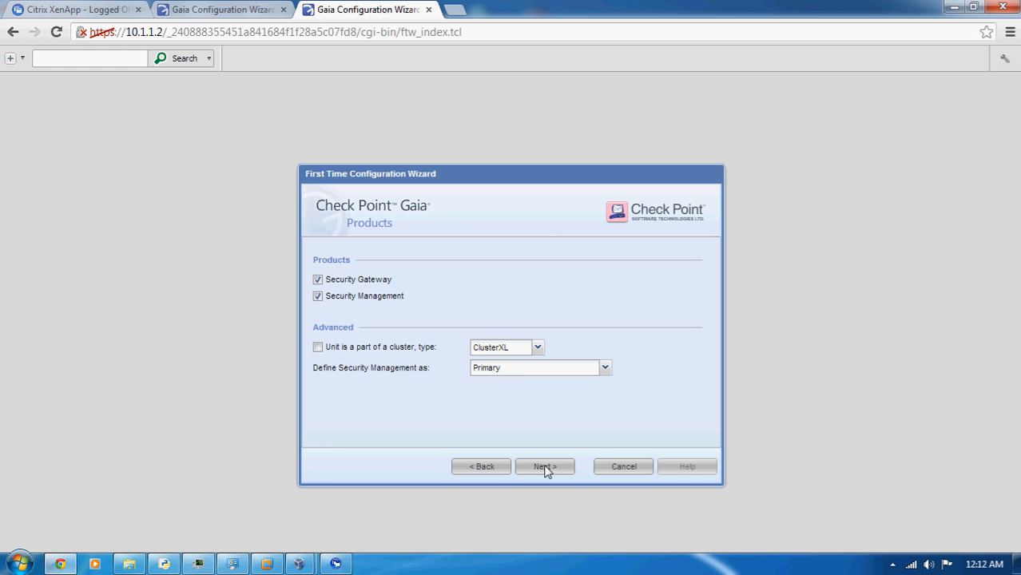
{"action": "left_click", "coordinate": [318, 297]}
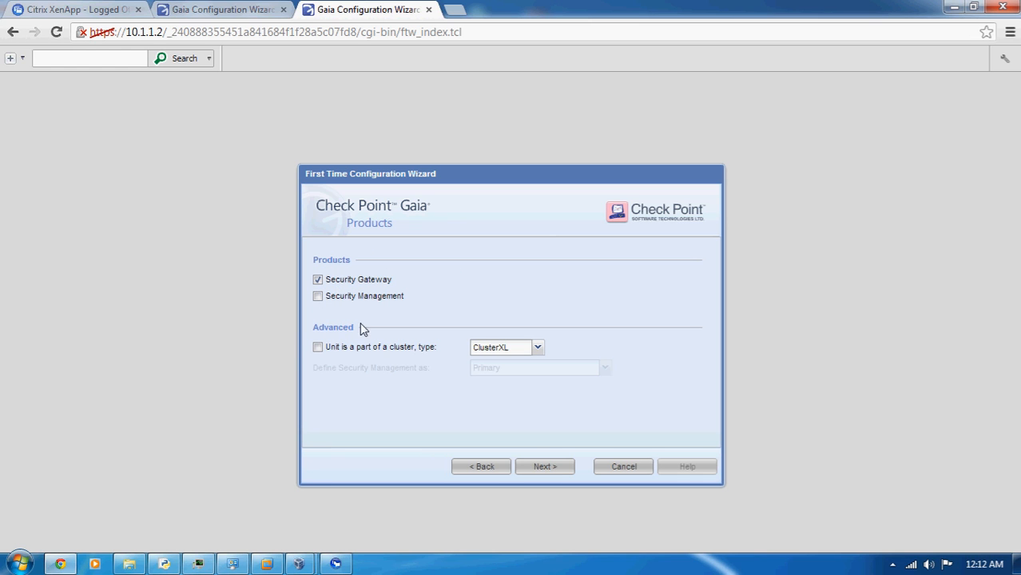
{"action": "left_click", "coordinate": [319, 347]}
{"action": "left_click", "coordinate": [534, 467]}
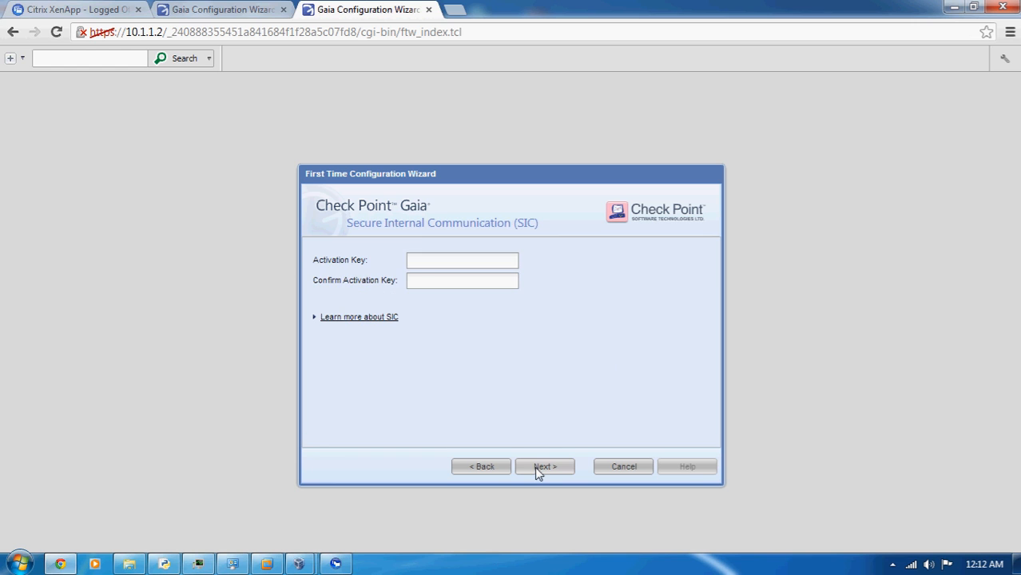
Enter and confirm the SIC activation key for SG2, finish the wizard and agree to start the configuration process
{"action": "left_click", "coordinate": [414, 265]}
{"action": "type", "text": "•••••••••"}
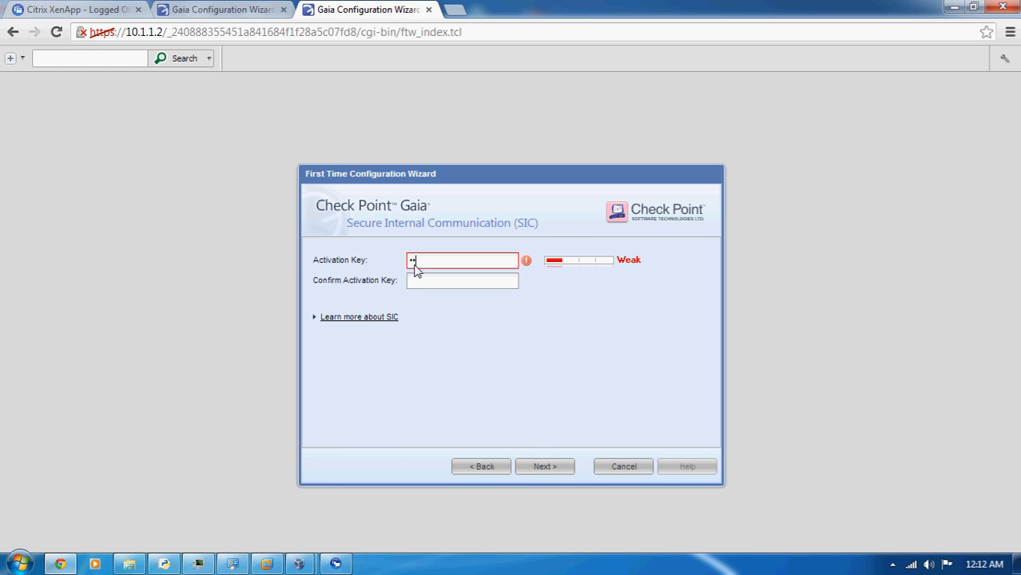
{"action": "key", "text": "Tab"}
{"action": "type", "text": "••••••••"}
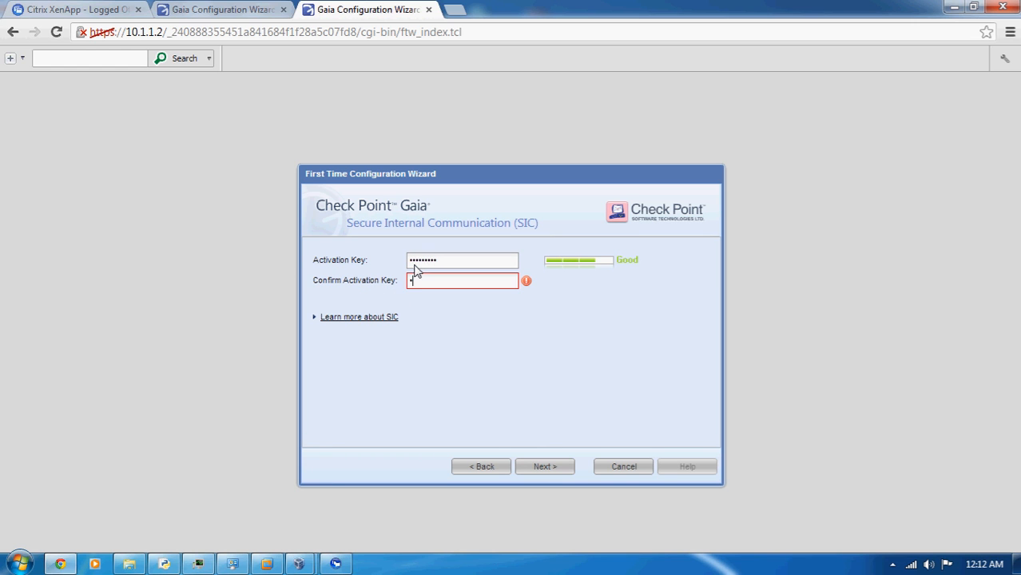
{"action": "type", "text": "•"}
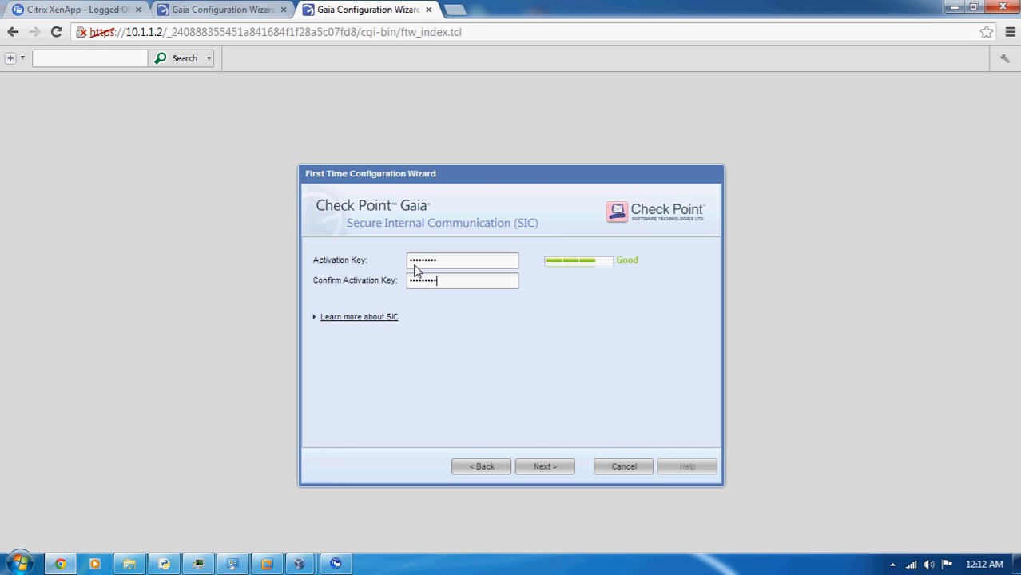
{"action": "left_click", "coordinate": [545, 466]}
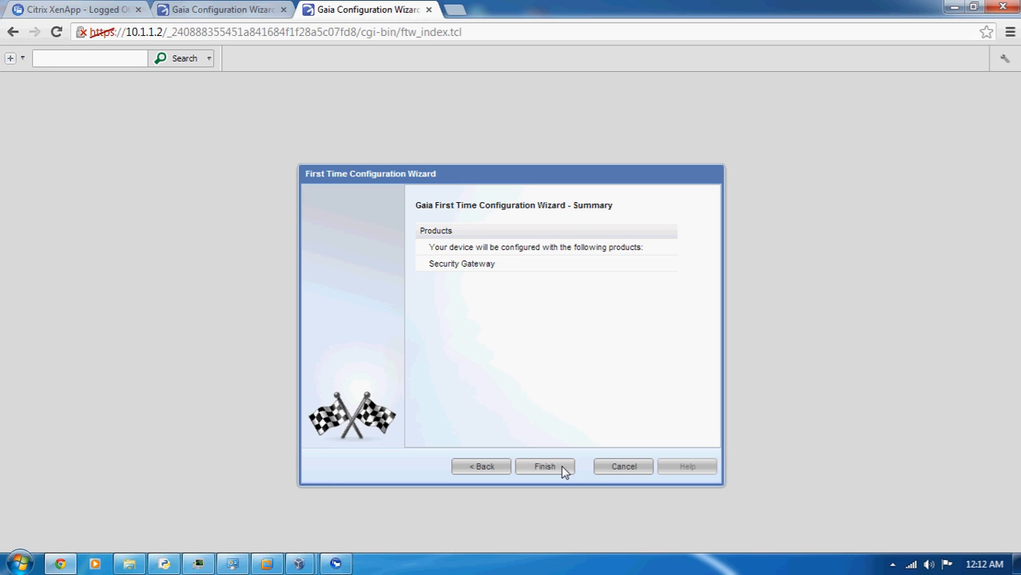
{"action": "left_click", "coordinate": [545, 466]}
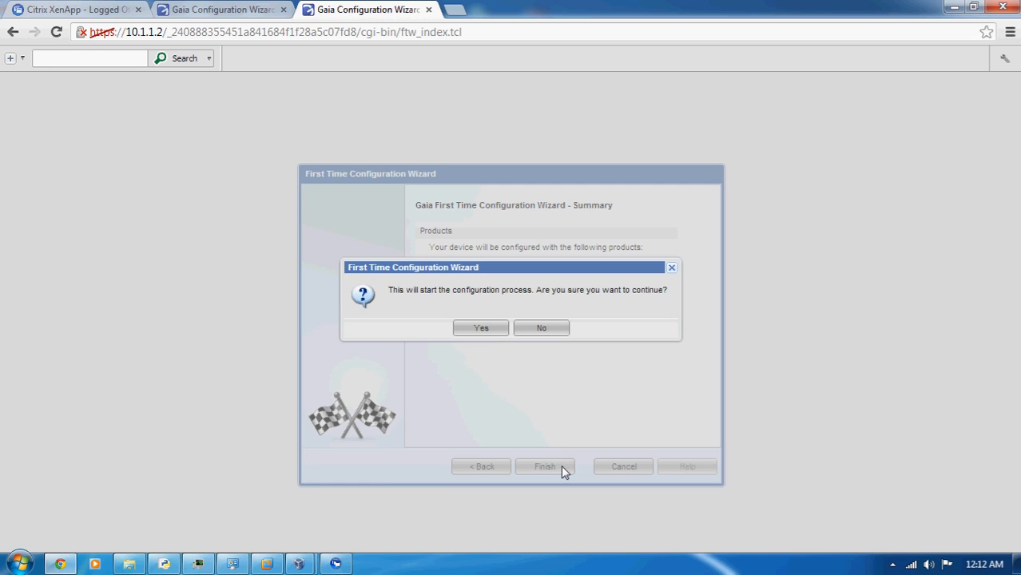
{"action": "left_click", "coordinate": [487, 330]}
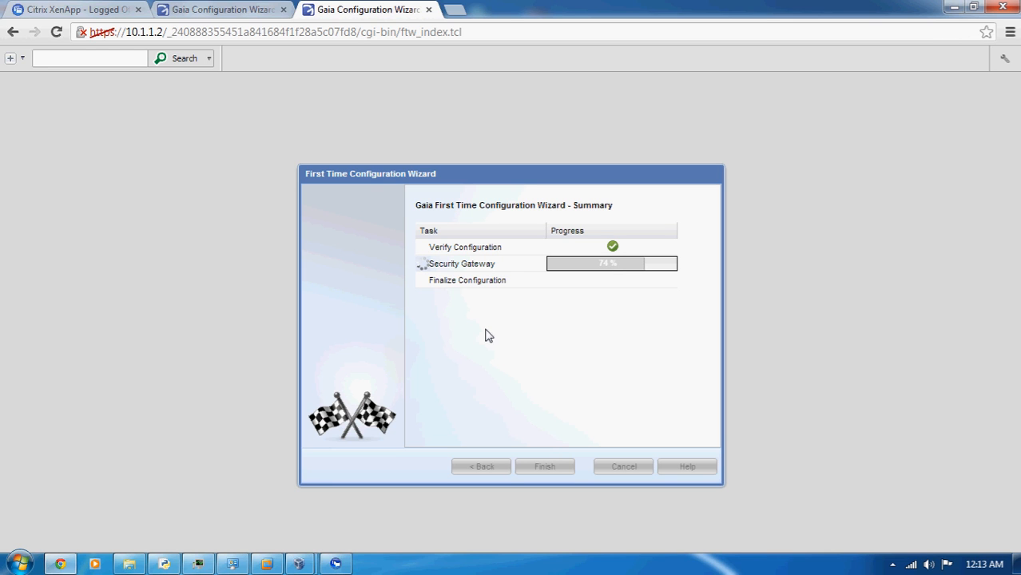
Restart the 10.1.1.1 gateway to complete its configuration and check the configuration progress of 10.1.1.2
{"action": "left_click", "coordinate": [239, 9]}
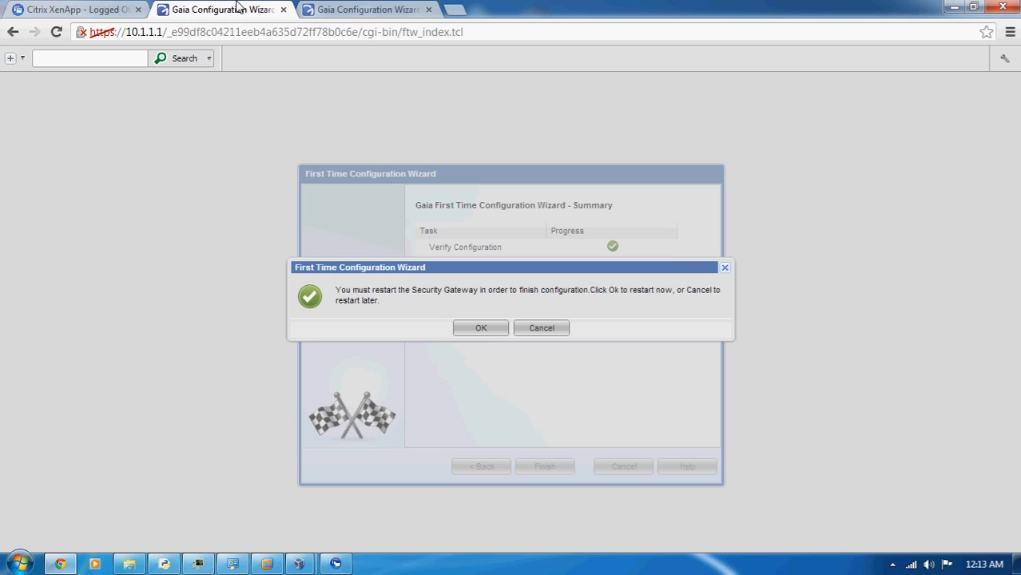
{"action": "left_click", "coordinate": [482, 328]}
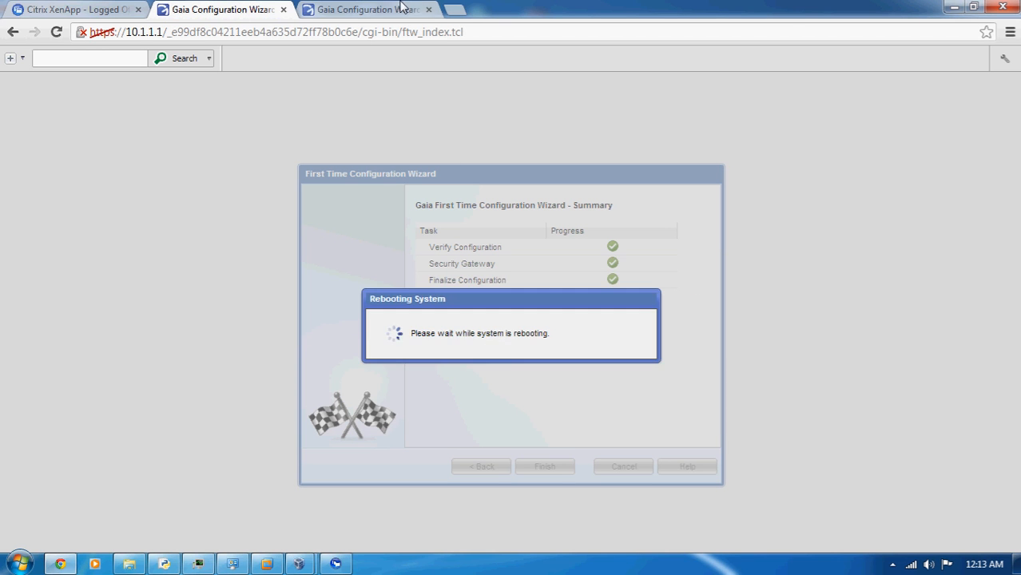
{"action": "left_click", "coordinate": [368, 8]}
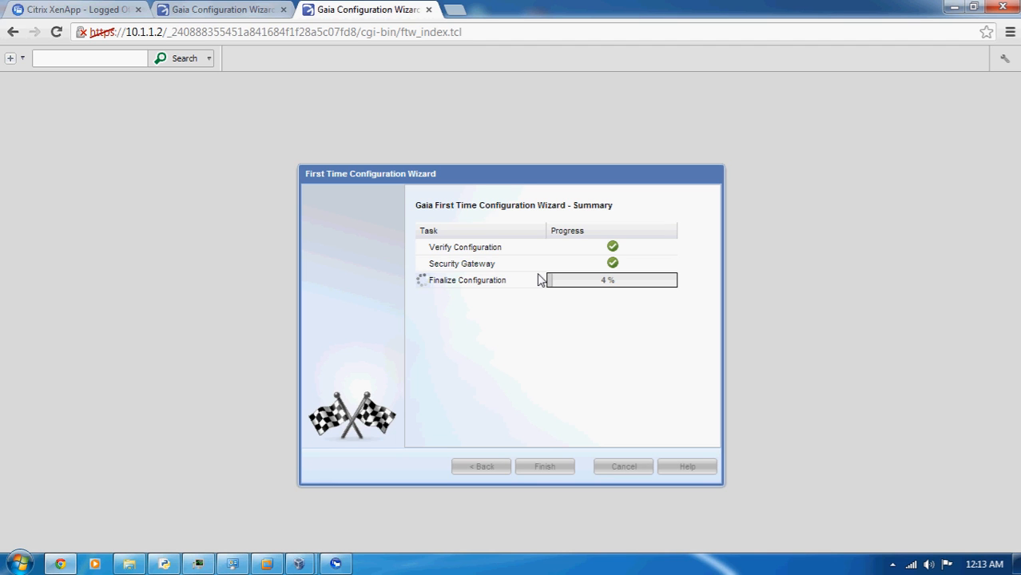
{"action": "left_click", "coordinate": [243, 9]}
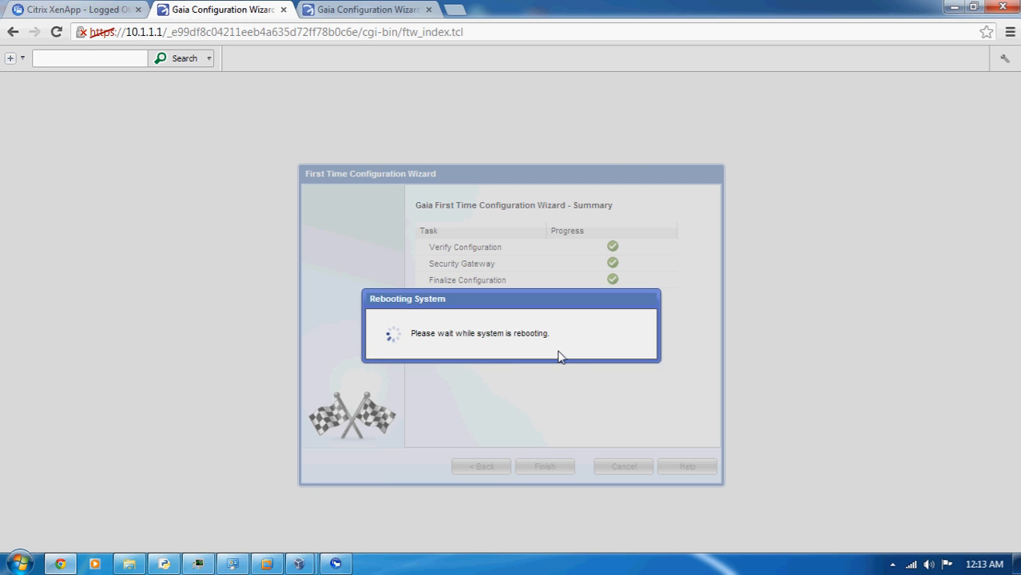
{"action": "left_click", "coordinate": [366, 9]}
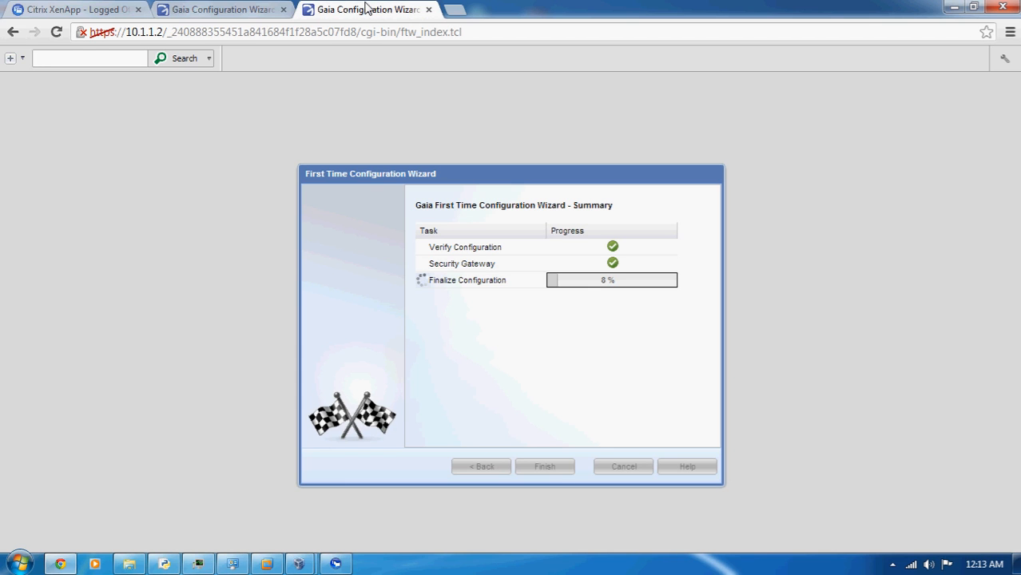
Switch to the GNS3 topology and move the Vmnet3_INTERNET cloud slightly upward
{"action": "mouse_move", "coordinate": [269, 566]}
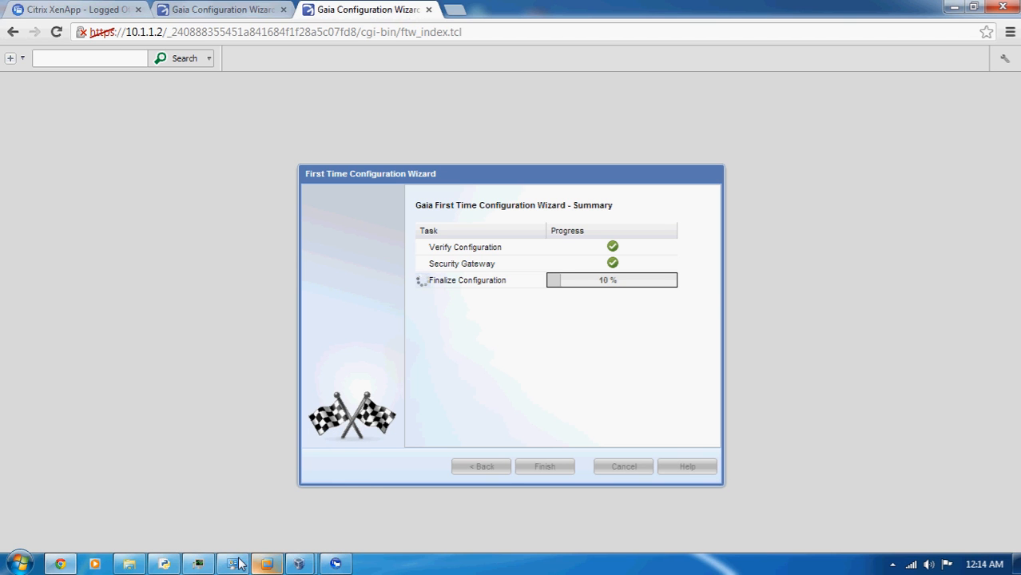
{"action": "left_click", "coordinate": [165, 565]}
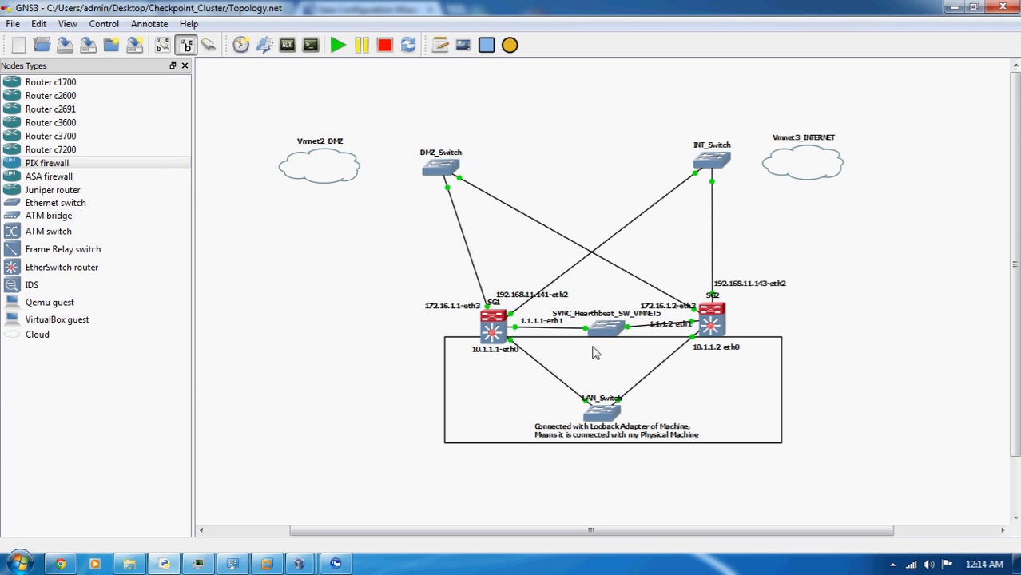
{"action": "left_click", "coordinate": [19, 564]}
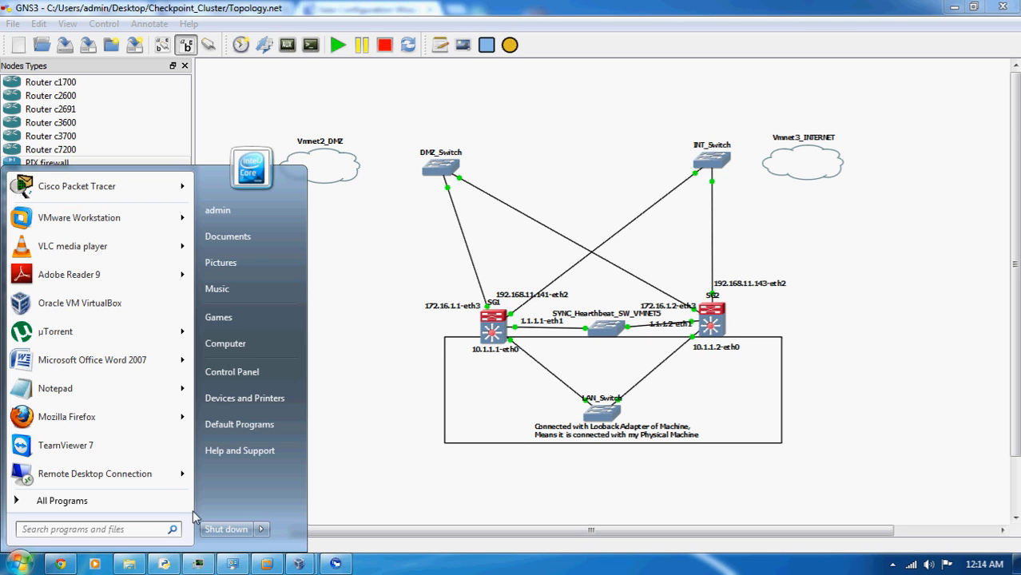
{"action": "left_click", "coordinate": [425, 462]}
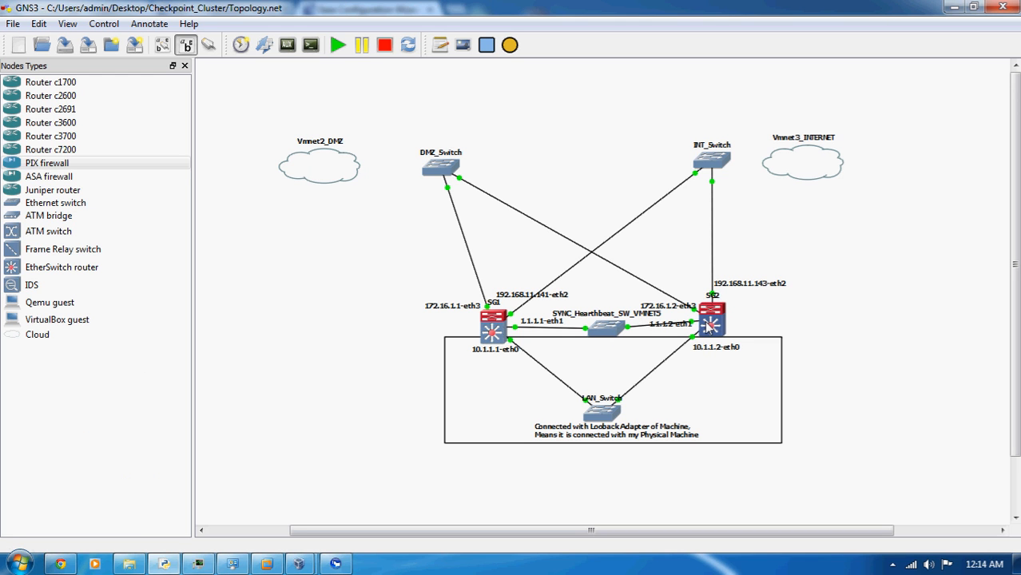
{"action": "mouse_move", "coordinate": [708, 325]}
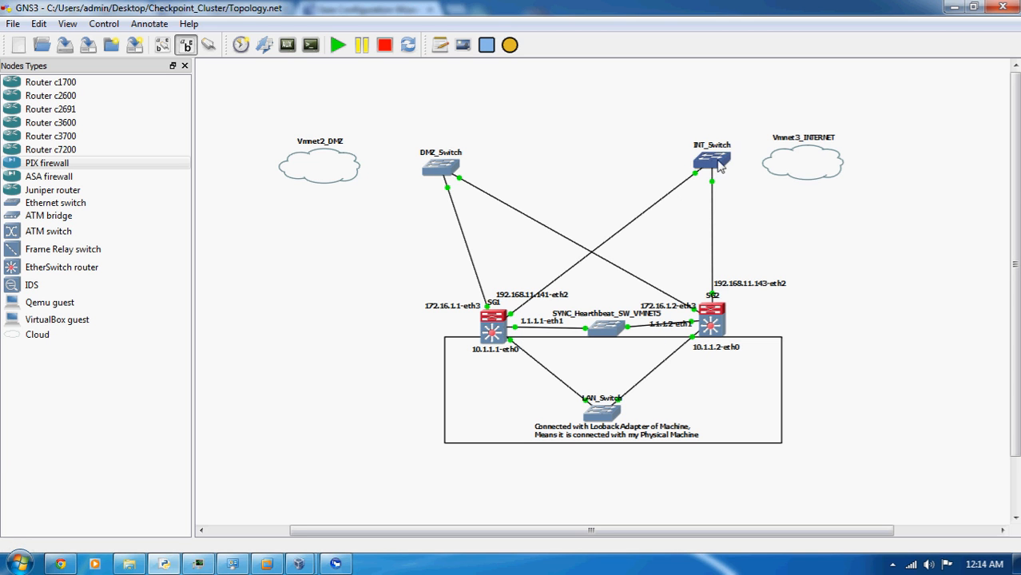
{"action": "left_click_drag", "start_coordinate": [795, 167], "coordinate": [789, 153]}
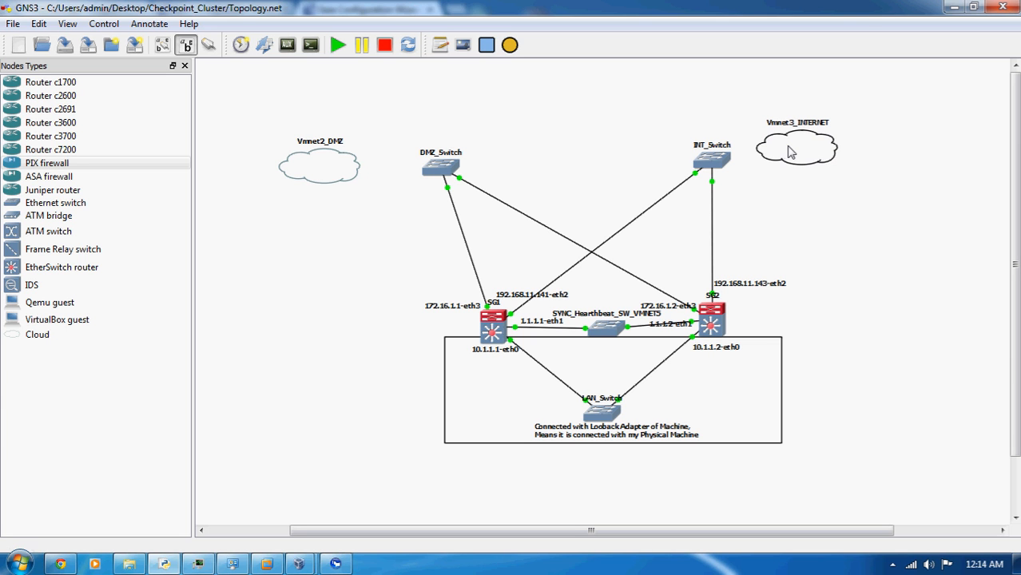
Review the generic Ethernet adapters offered for the Vmnet3_INTERNET cloud without adding one, and move the cloud closer to INT_Switch
{"action": "double_click", "coordinate": [789, 153]}
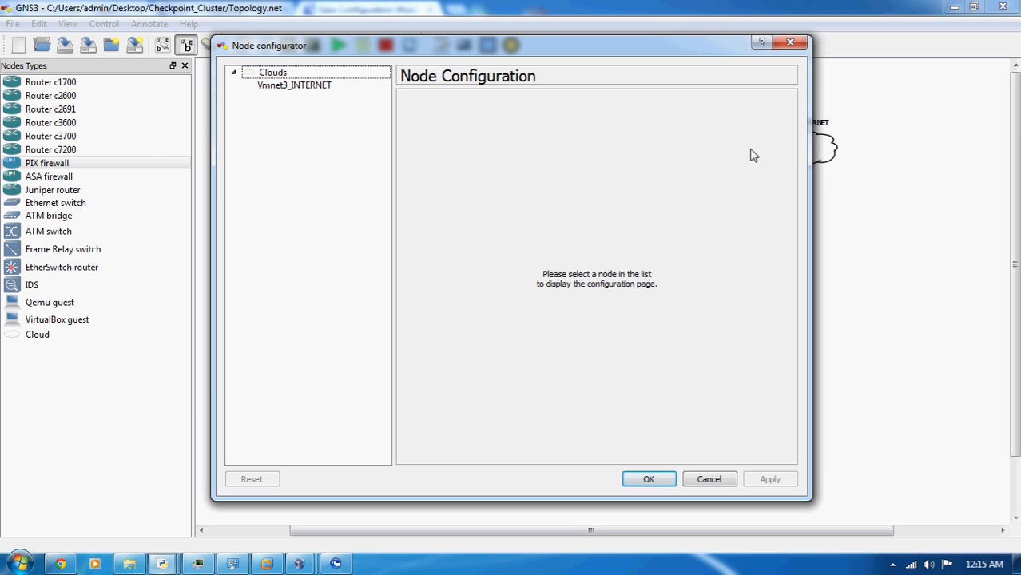
{"action": "left_click", "coordinate": [333, 85]}
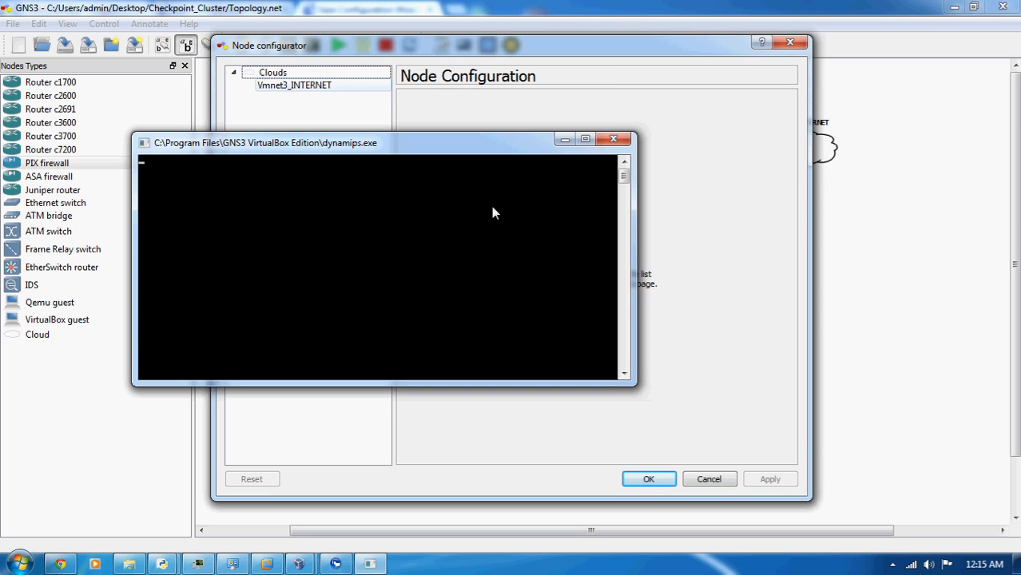
{"action": "left_click", "coordinate": [512, 146]}
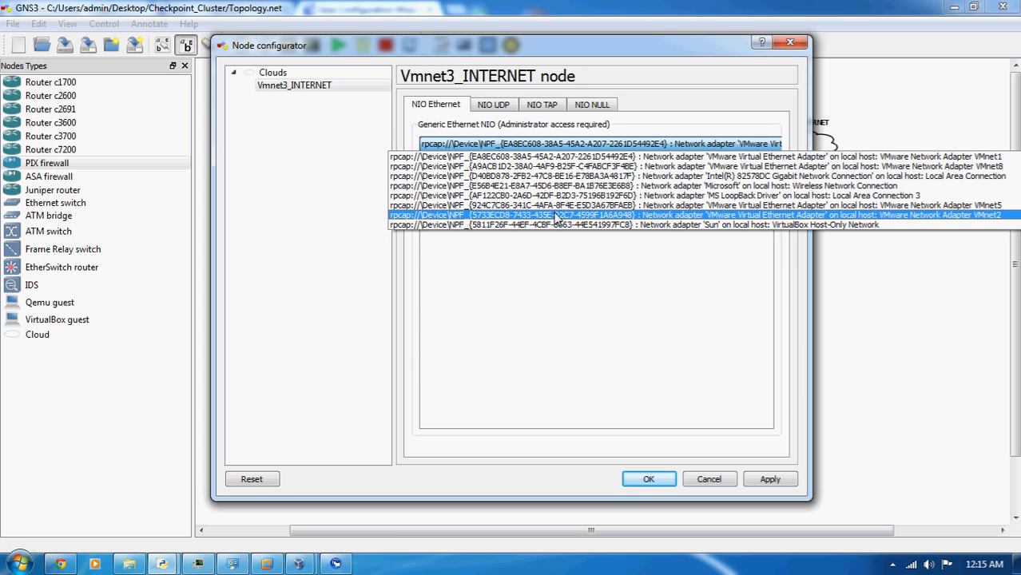
{"action": "left_click", "coordinate": [675, 426]}
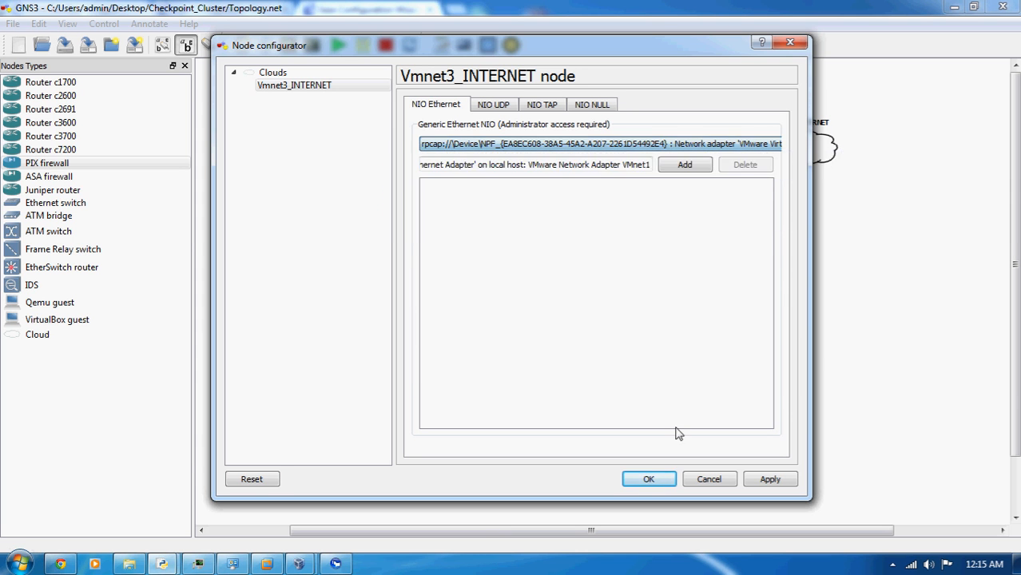
{"action": "left_click", "coordinate": [711, 480]}
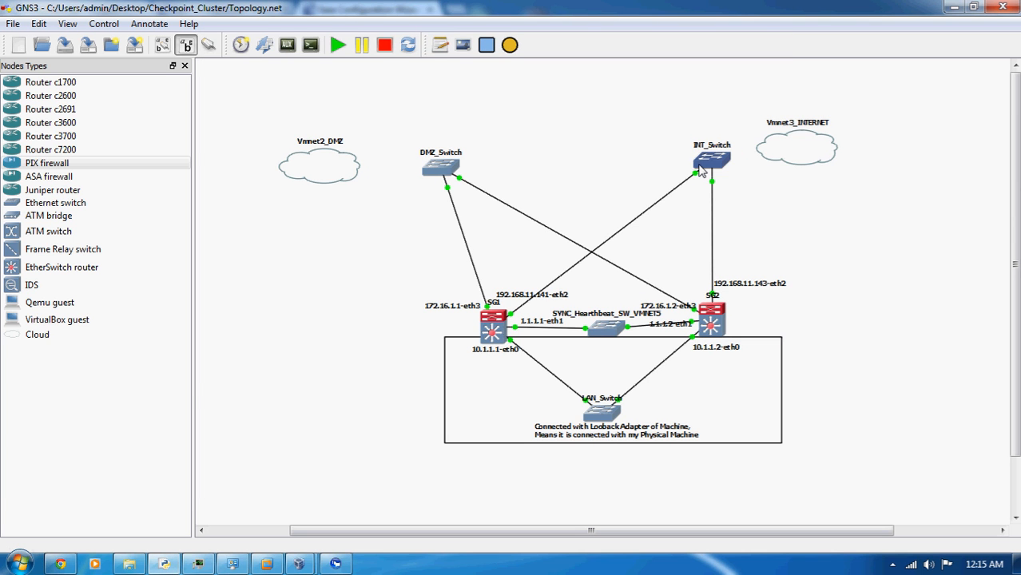
{"action": "mouse_move", "coordinate": [700, 170]}
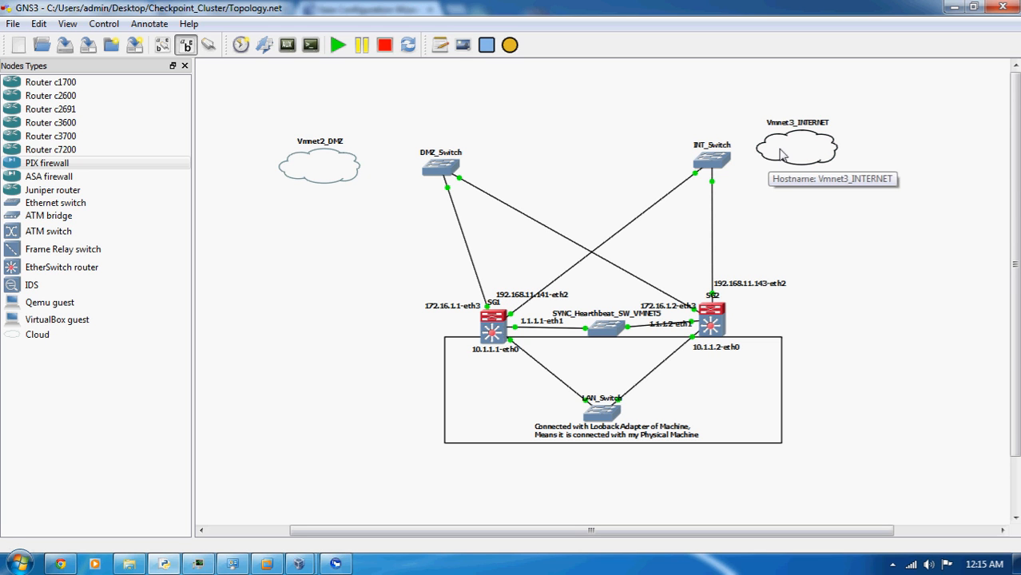
{"action": "left_click_drag", "start_coordinate": [781, 154], "coordinate": [764, 159]}
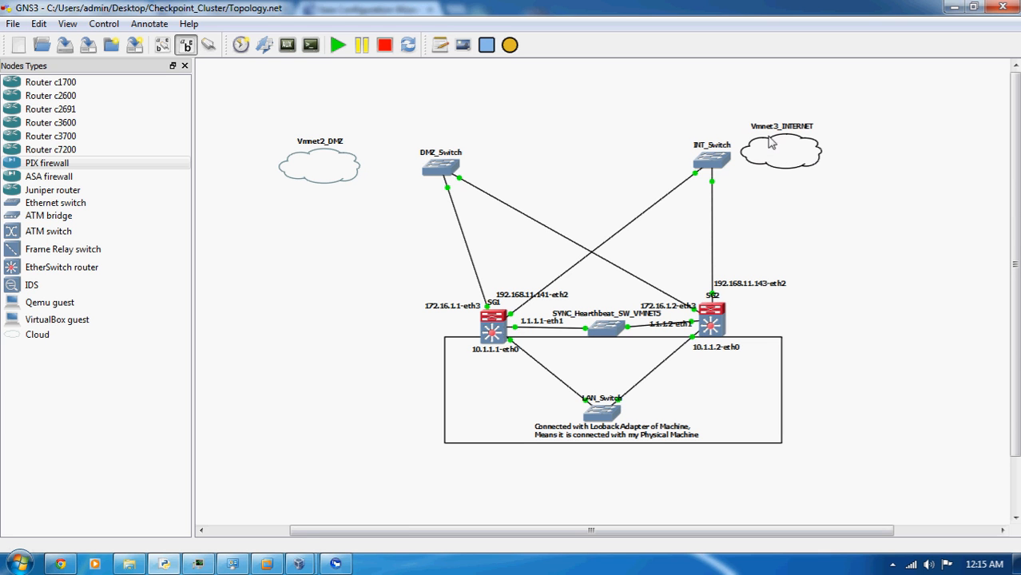
Open VMware's Virtual Network Editor, check which physical adapter VMnet3 is bridged to, and close the editor without changes
{"action": "left_click", "coordinate": [17, 564]}
{"action": "left_click", "coordinate": [56, 504]}
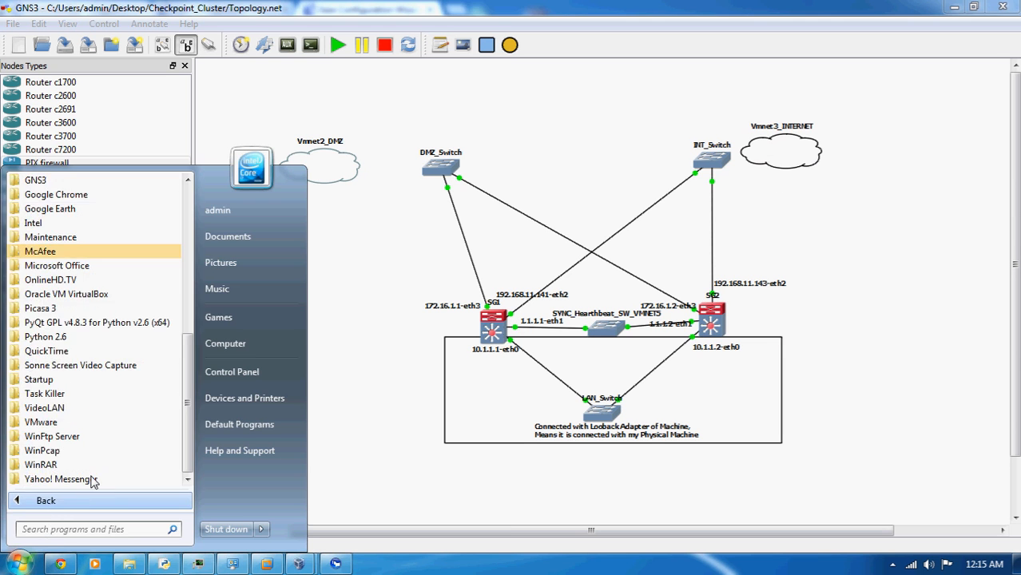
{"action": "left_click", "coordinate": [64, 422]}
{"action": "left_click", "coordinate": [83, 439]}
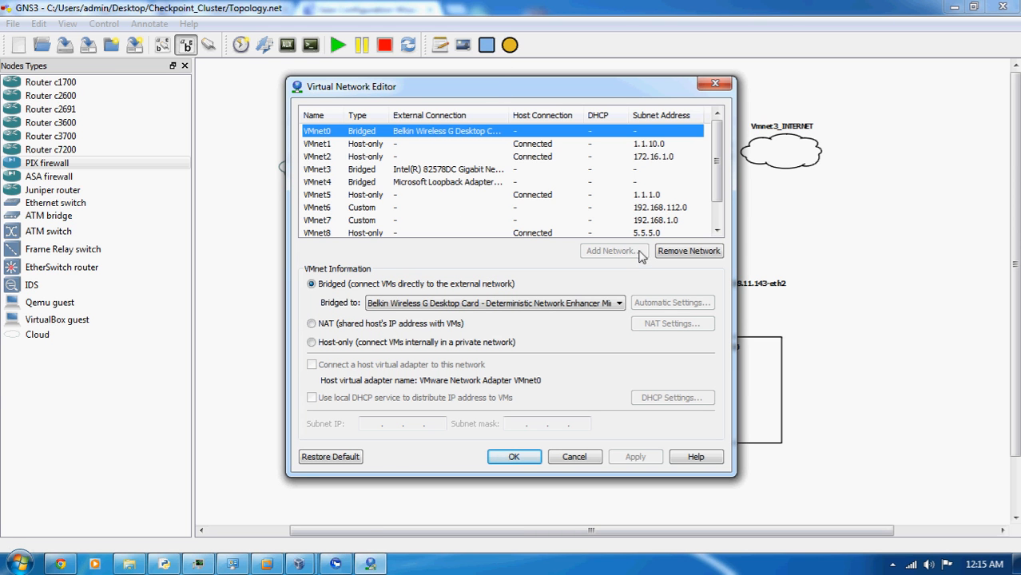
{"action": "left_click_drag", "start_coordinate": [613, 90], "coordinate": [795, 195]}
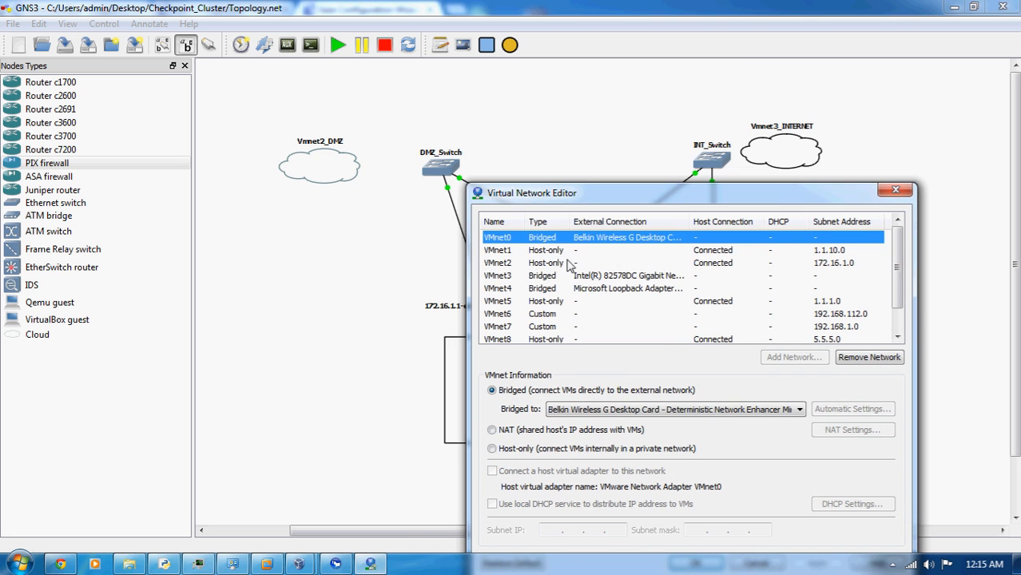
{"action": "left_click", "coordinate": [528, 278]}
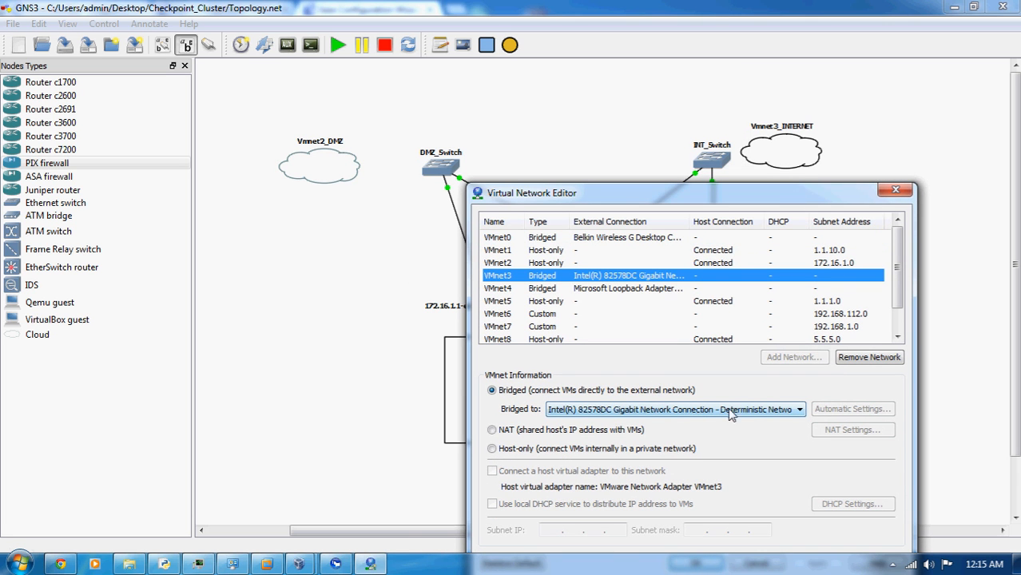
{"action": "left_click_drag", "start_coordinate": [691, 197], "coordinate": [647, 132]}
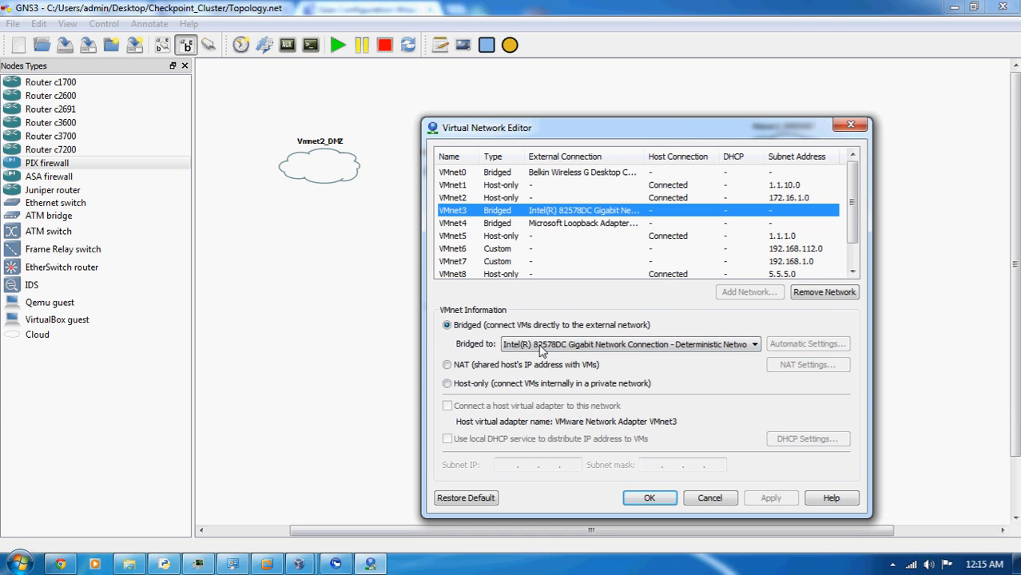
{"action": "left_click", "coordinate": [712, 499]}
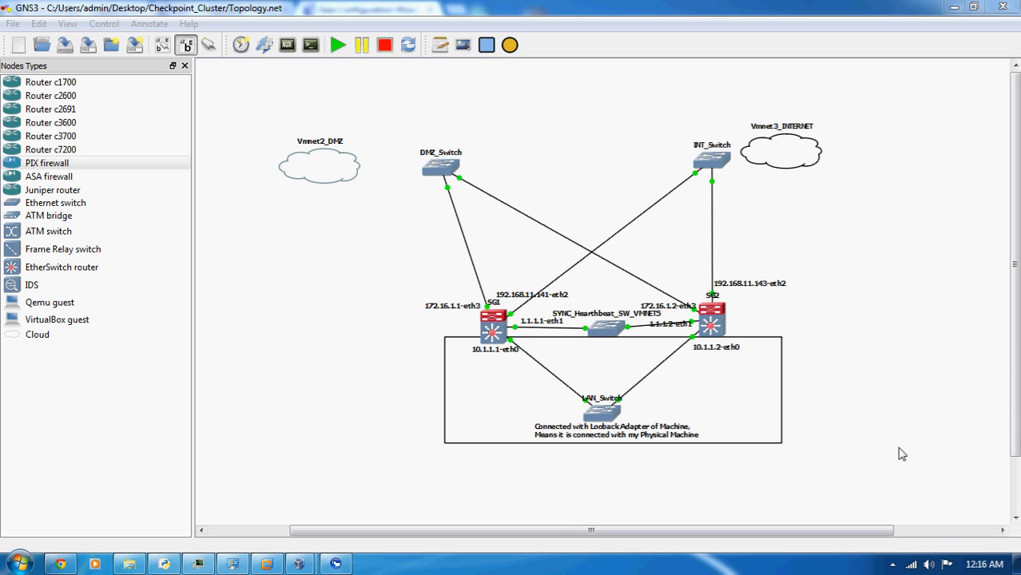
Move DMZ_Switch closer to the Vmnet2_DMZ cloud and add VMware Network Adapter VMnet2 as the cloud's generic Ethernet NIO
{"action": "mouse_move", "coordinate": [913, 567]}
{"action": "mouse_move", "coordinate": [432, 168]}
{"action": "left_mouse_down"}
{"action": "mouse_move", "coordinate": [412, 177]}
{"action": "mouse_move", "coordinate": [422, 183]}
{"action": "left_mouse_up"}
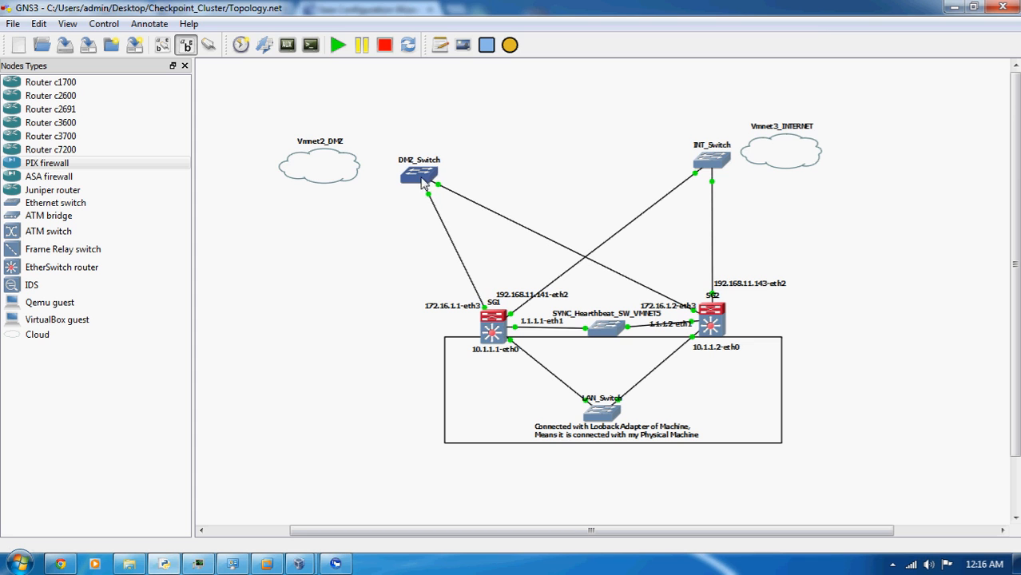
{"action": "double_click", "coordinate": [326, 169]}
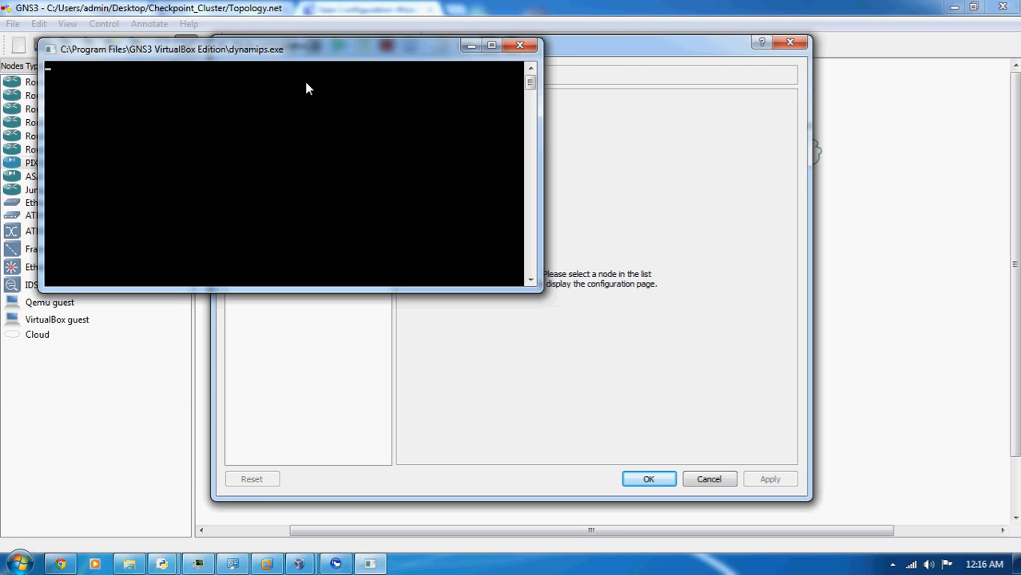
{"action": "left_click", "coordinate": [304, 82]}
{"action": "left_click", "coordinate": [573, 145]}
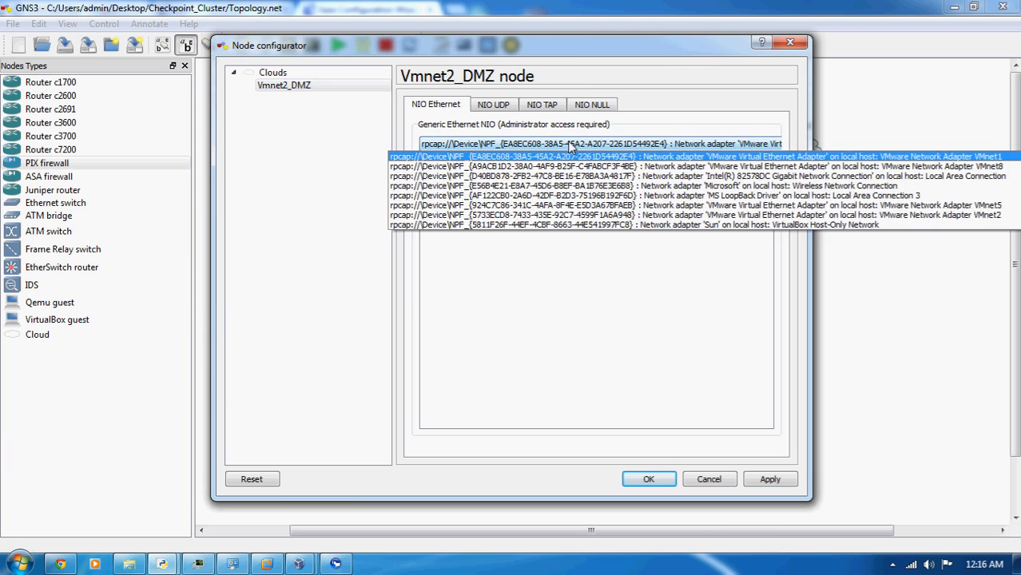
{"action": "left_click", "coordinate": [639, 215]}
{"action": "left_click", "coordinate": [685, 164]}
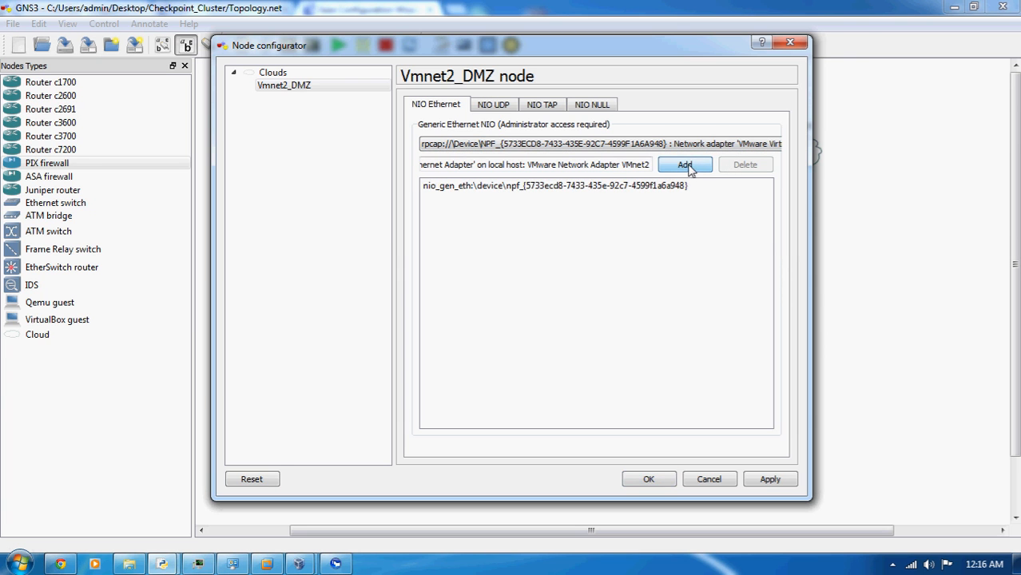
{"action": "left_click", "coordinate": [654, 478]}
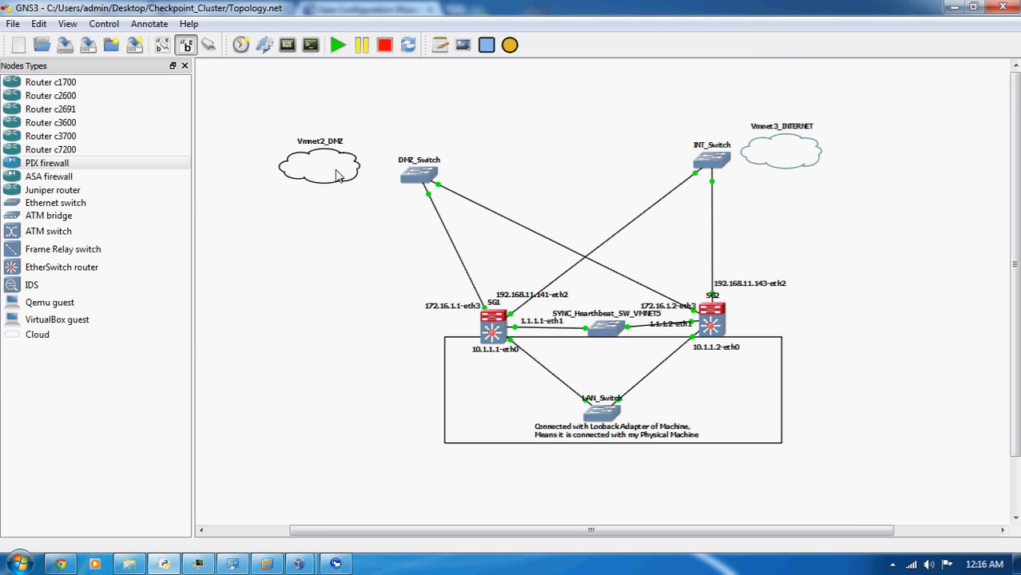
Link the Vmnet2_DMZ cloud's generic Ethernet NIO to DMZ_Switch and leave link-drawing mode
{"action": "left_click", "coordinate": [212, 46]}
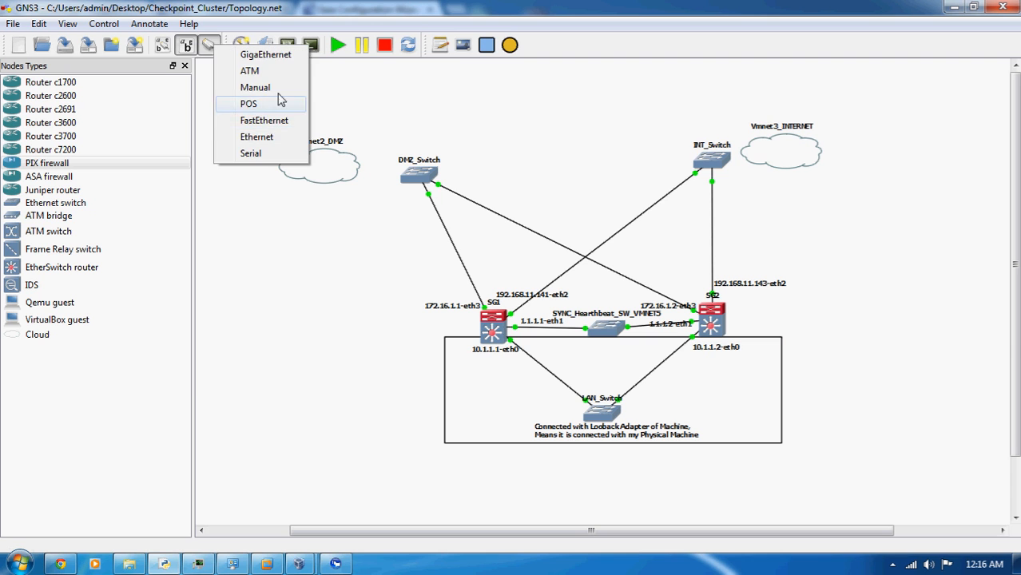
{"action": "left_click", "coordinate": [275, 127]}
{"action": "left_click", "coordinate": [353, 168]}
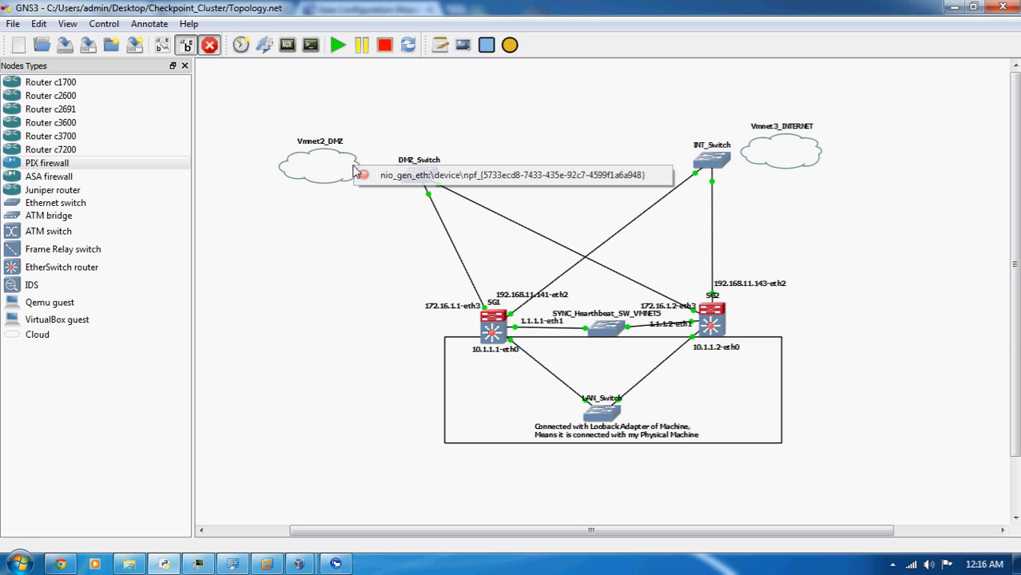
{"action": "left_click", "coordinate": [417, 176]}
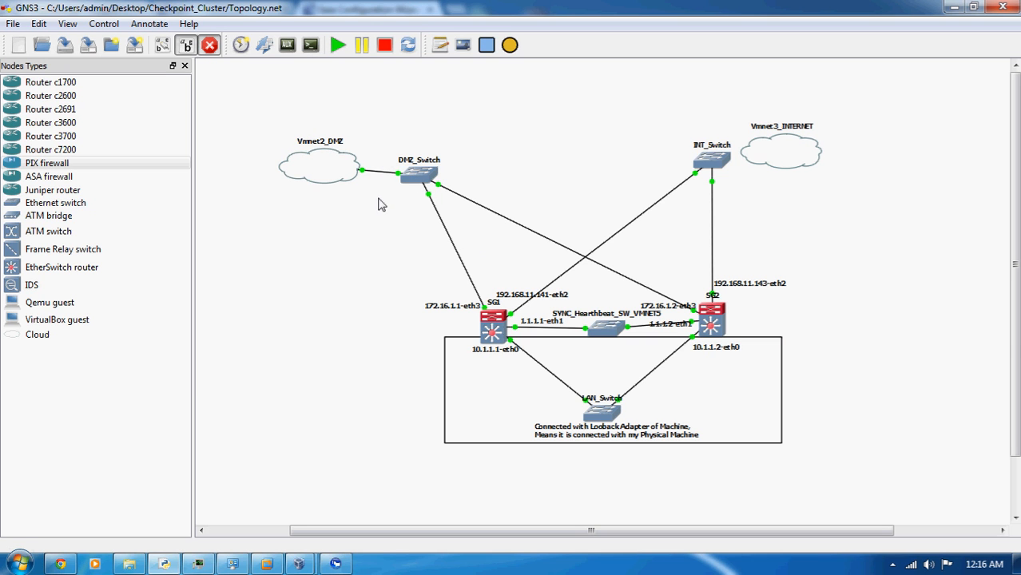
{"action": "left_click", "coordinate": [213, 46]}
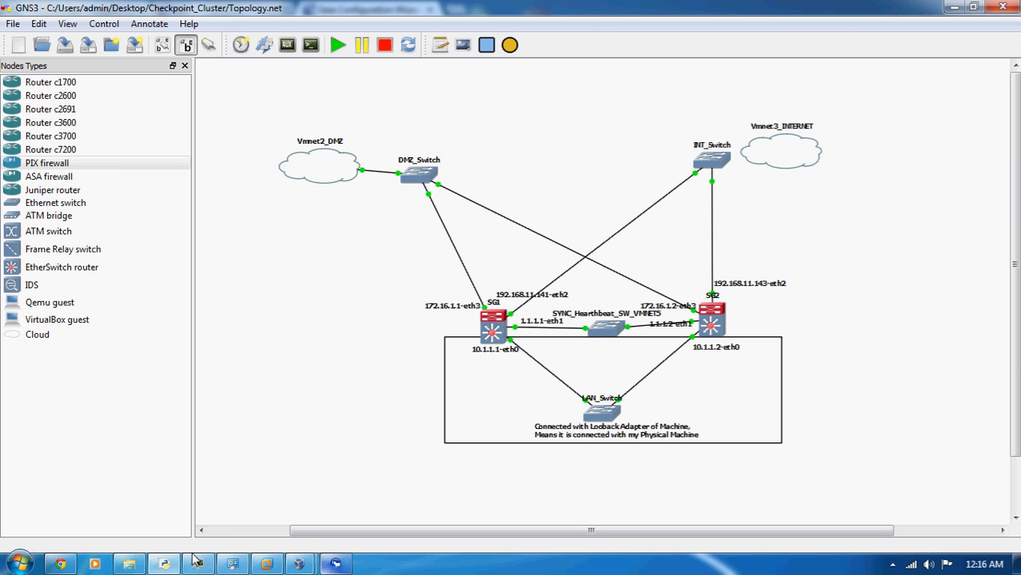
Open VMware's Virtual Network Editor and review the type and subnet of every virtual network from VMnet0 to VMnet9
{"action": "left_click", "coordinate": [18, 564]}
{"action": "left_click", "coordinate": [62, 501]}
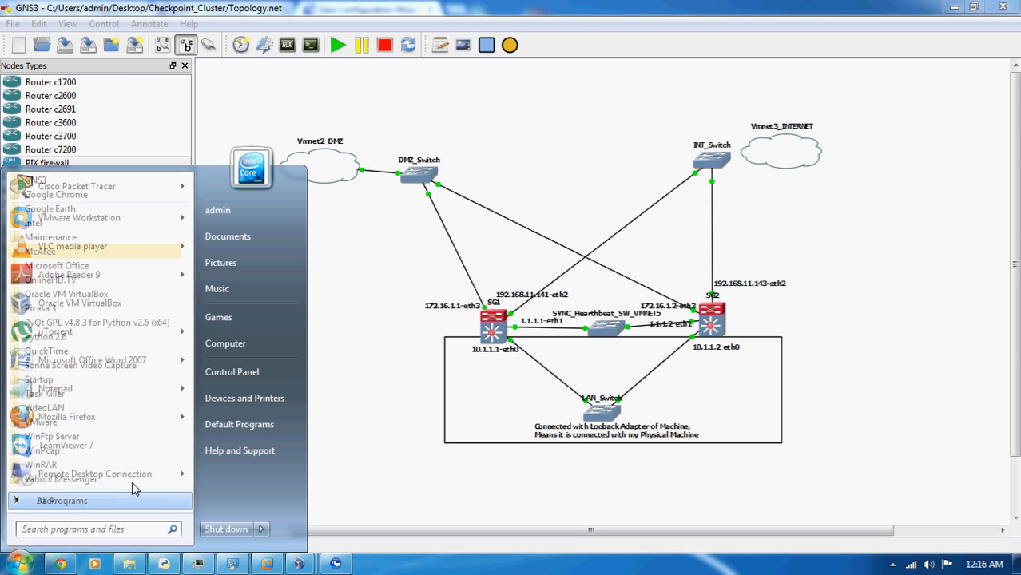
{"action": "left_click", "coordinate": [66, 423]}
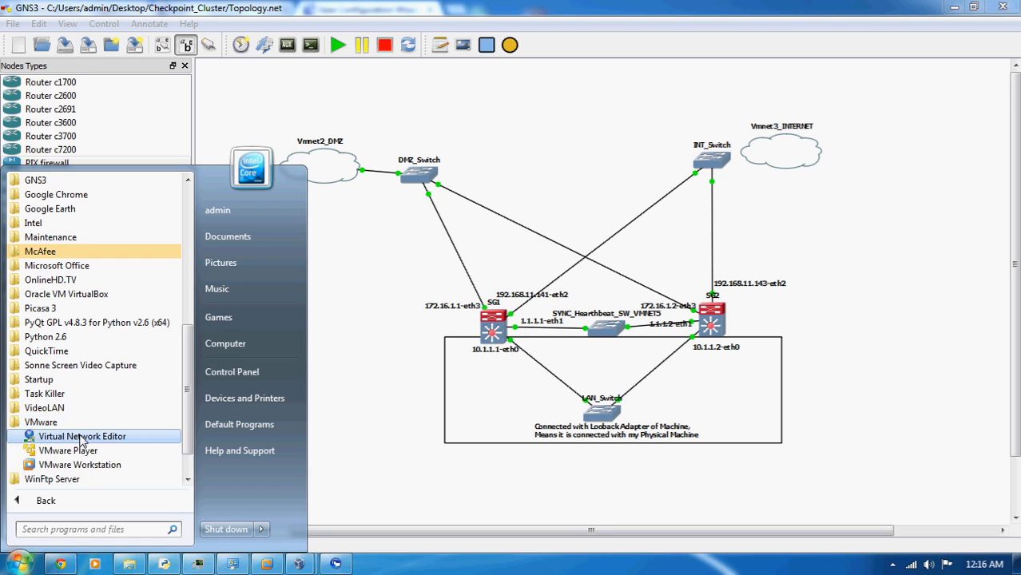
{"action": "left_click", "coordinate": [83, 437]}
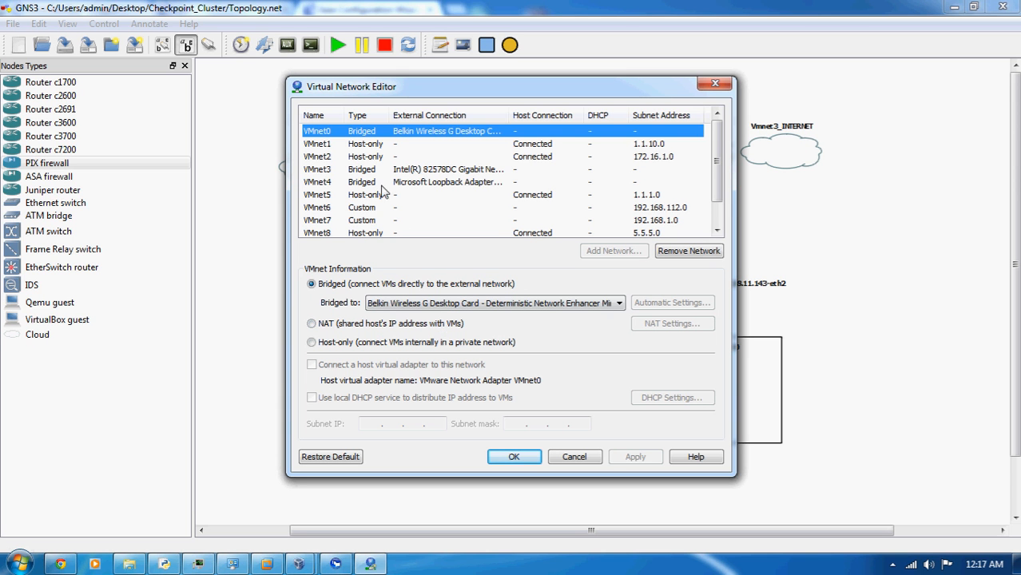
{"action": "scroll", "coordinate": [382, 195], "scroll_direction": "down", "scroll_amount": 1}
{"action": "scroll", "coordinate": [366, 188], "scroll_direction": "up", "scroll_amount": 1}
{"action": "scroll", "coordinate": [364, 232], "scroll_direction": "down", "scroll_amount": 1}
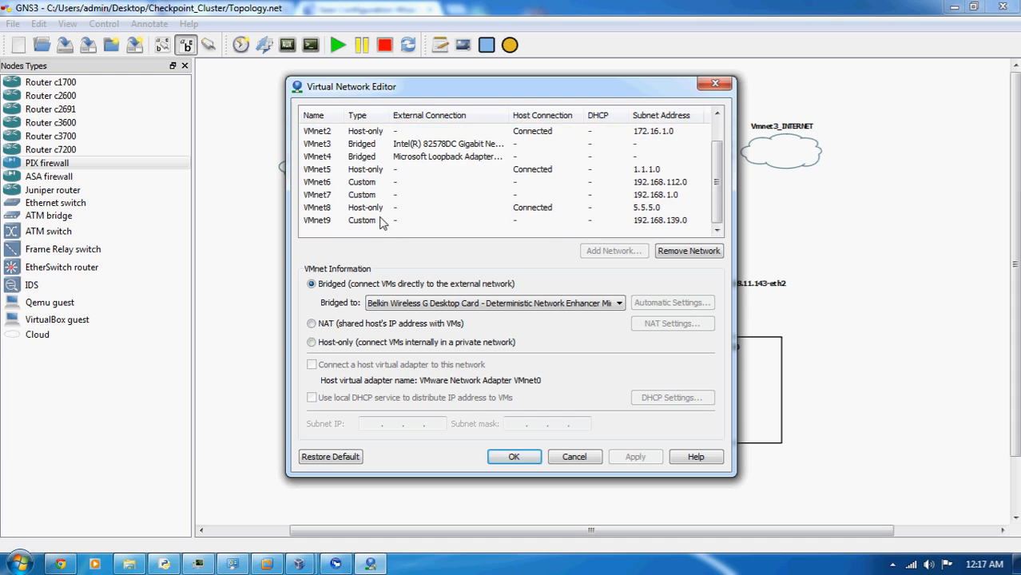
{"action": "scroll", "coordinate": [382, 222], "scroll_direction": "up", "scroll_amount": 1}
{"action": "scroll", "coordinate": [364, 235], "scroll_direction": "down", "scroll_amount": 1}
{"action": "scroll", "coordinate": [388, 164], "scroll_direction": "up", "scroll_amount": 1}
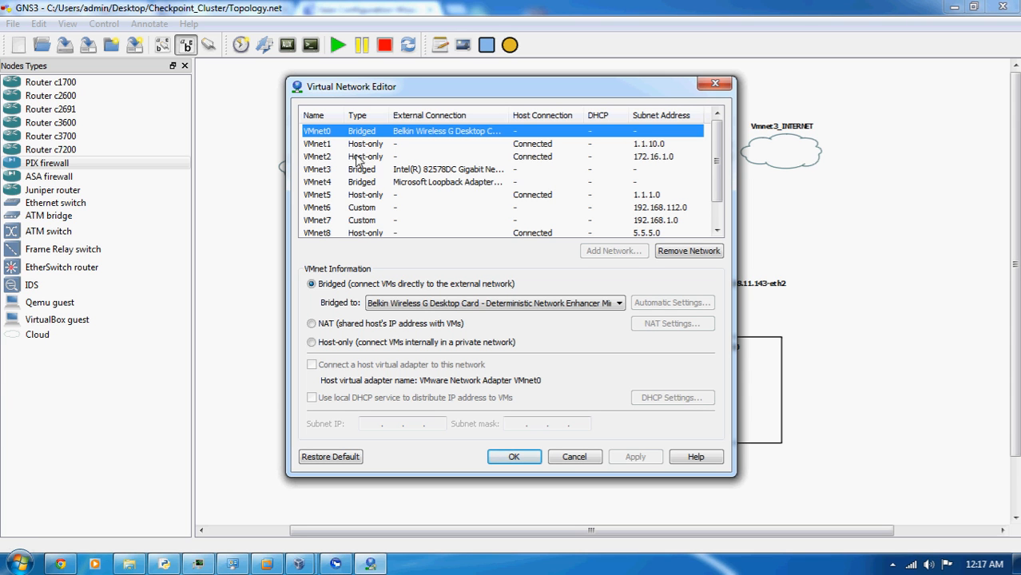
{"action": "scroll", "coordinate": [432, 196], "scroll_direction": "down", "scroll_amount": 1}
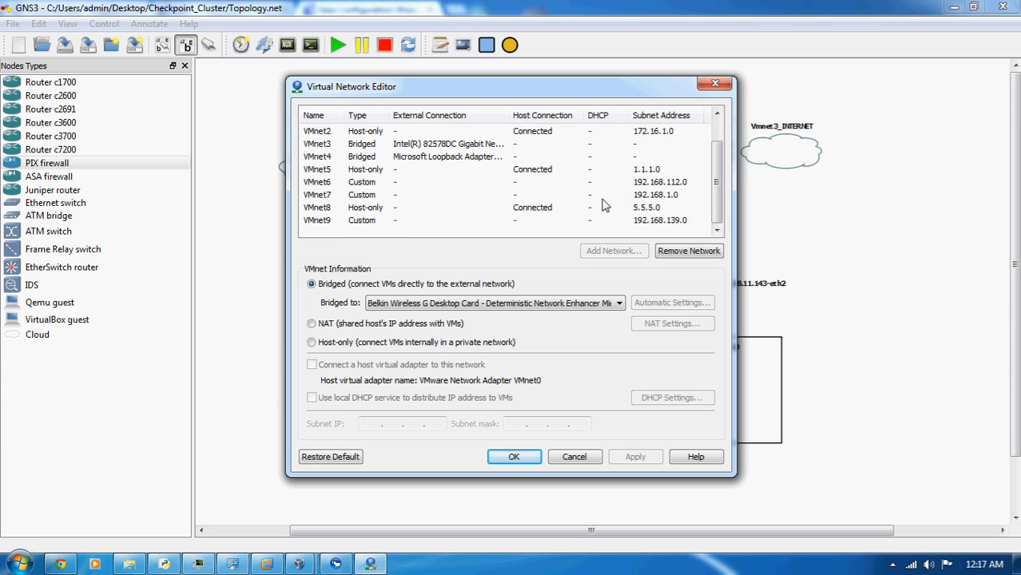
{"action": "scroll", "coordinate": [395, 185], "scroll_direction": "up", "scroll_amount": 1}
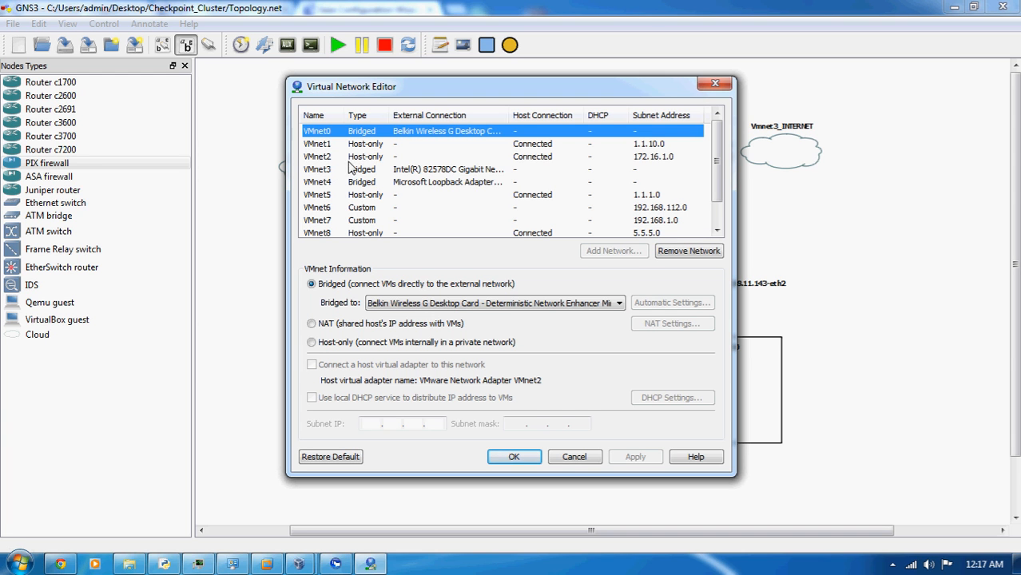
Inspect the individual settings of VMnet2 through VMnet5, compare them with the GNS3 topology, and close the editor without changes
{"action": "left_click", "coordinate": [349, 158]}
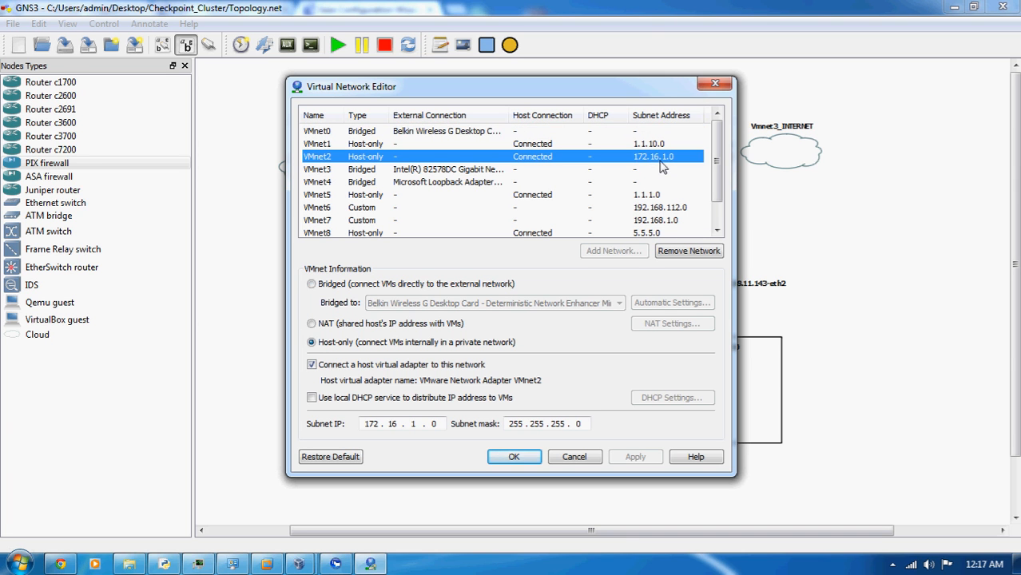
{"action": "left_click", "coordinate": [346, 170]}
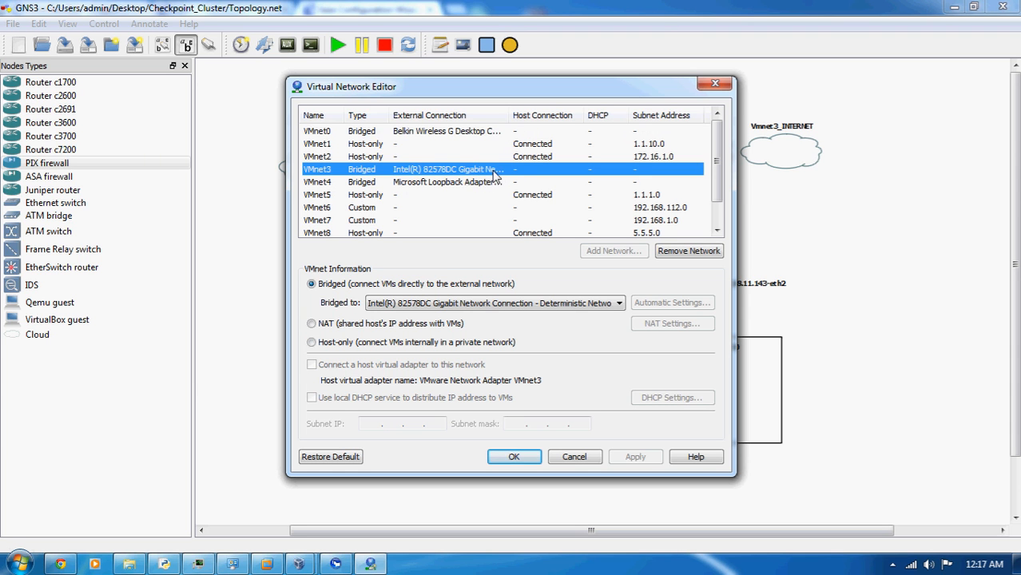
{"action": "left_click", "coordinate": [396, 184]}
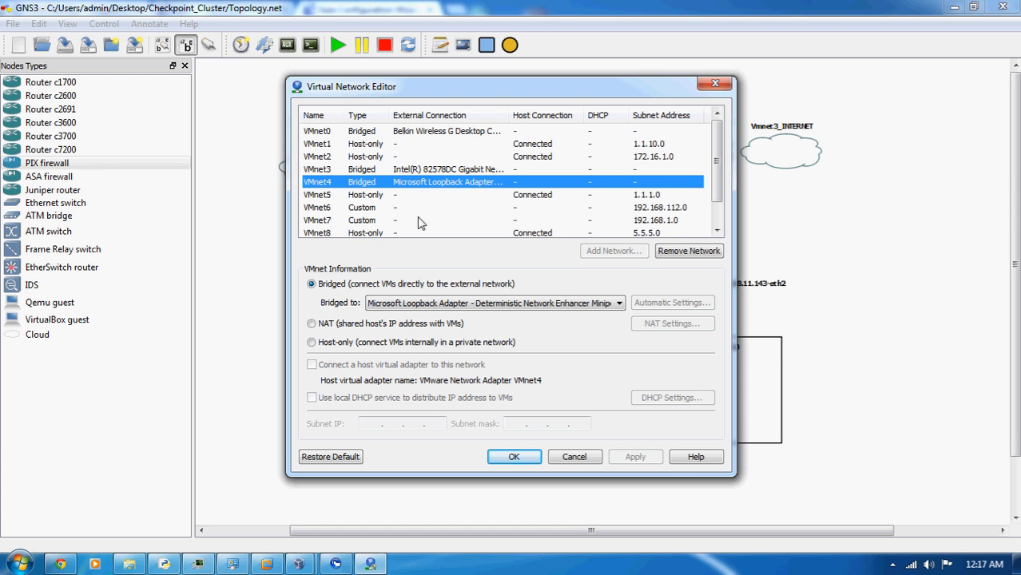
{"action": "left_click", "coordinate": [366, 199]}
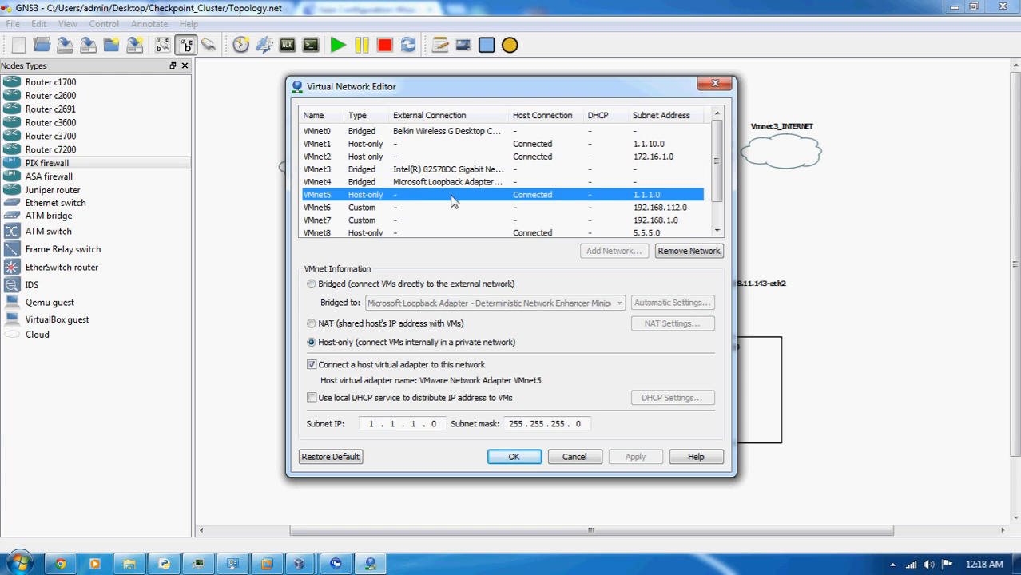
{"action": "left_click_drag", "start_coordinate": [475, 97], "coordinate": [147, 108]}
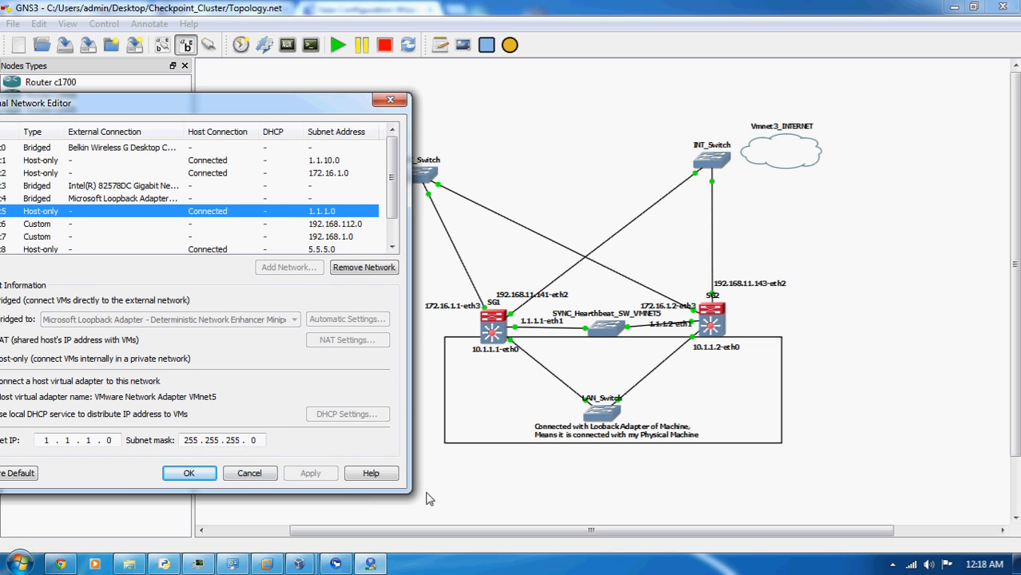
{"action": "left_click_drag", "start_coordinate": [315, 118], "coordinate": [356, 141]}
{"action": "left_click", "coordinate": [422, 136]}
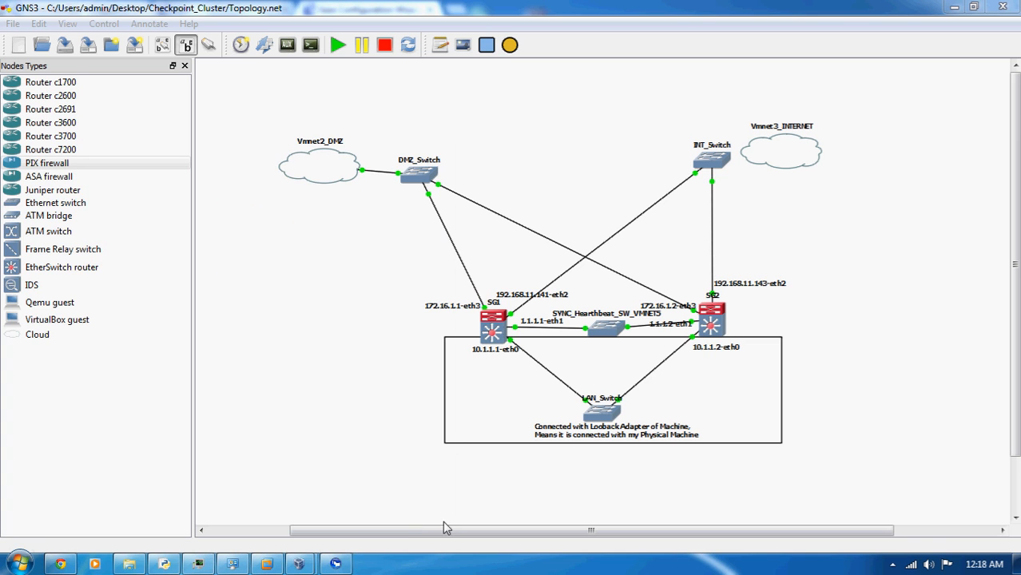
Switch to Chrome and confirm the restart of the 10.1.1.2 gateway to finish its First Time Configuration Wizard
{"action": "left_click", "coordinate": [60, 564]}
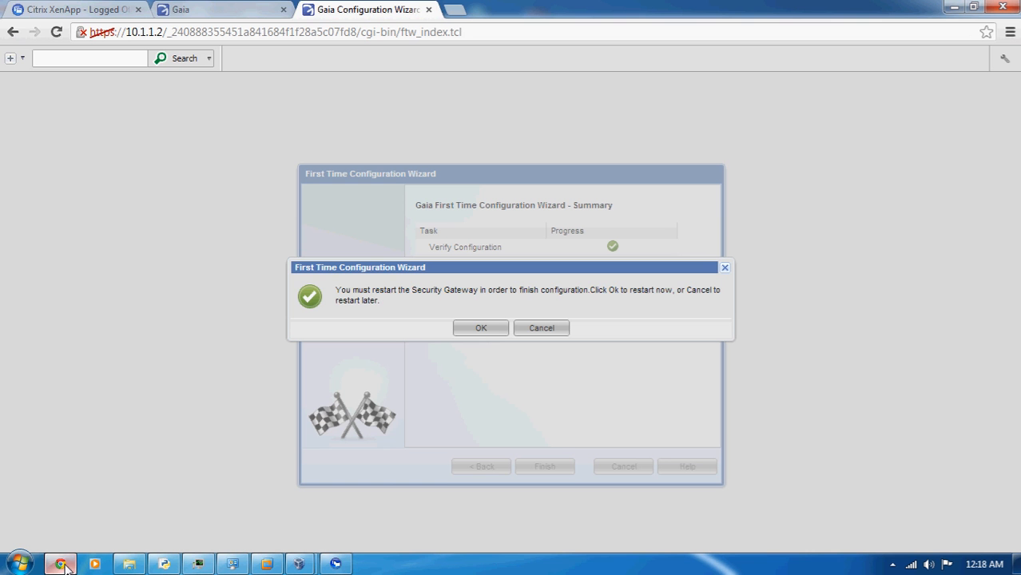
{"action": "left_click", "coordinate": [482, 328]}
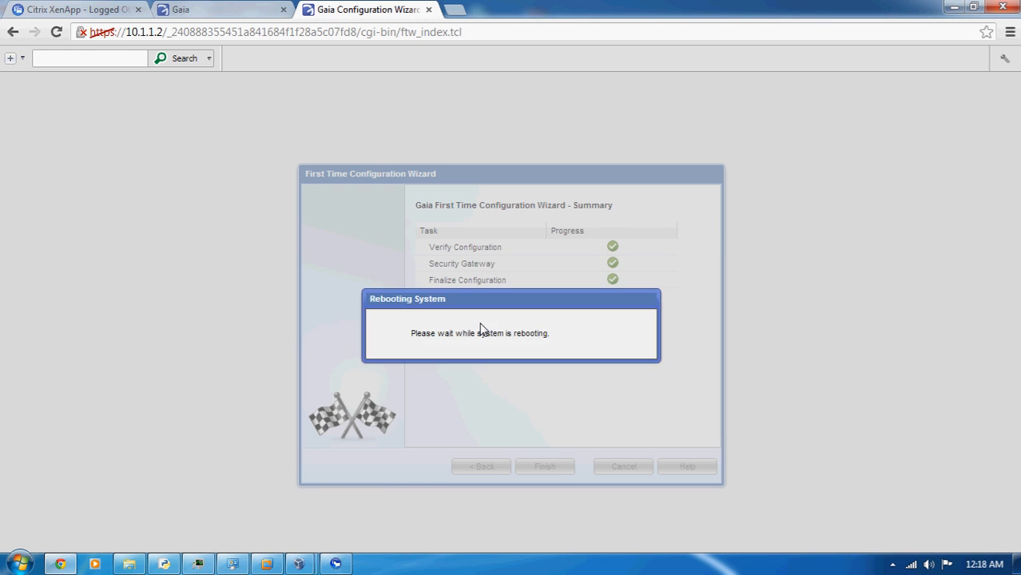
Log in to the Gaia Portal at 10.1.1.1 with the user name admin and the account password
{"action": "left_click", "coordinate": [228, 10]}
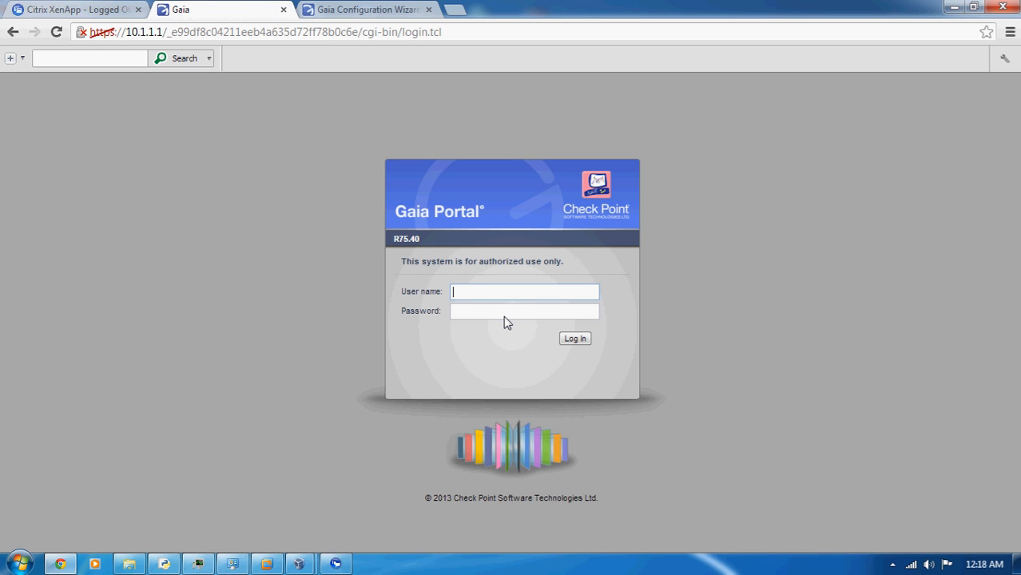
{"action": "type", "text": "admin"}
{"action": "key", "text": "Tab"}
{"action": "type", "text": "admin"}
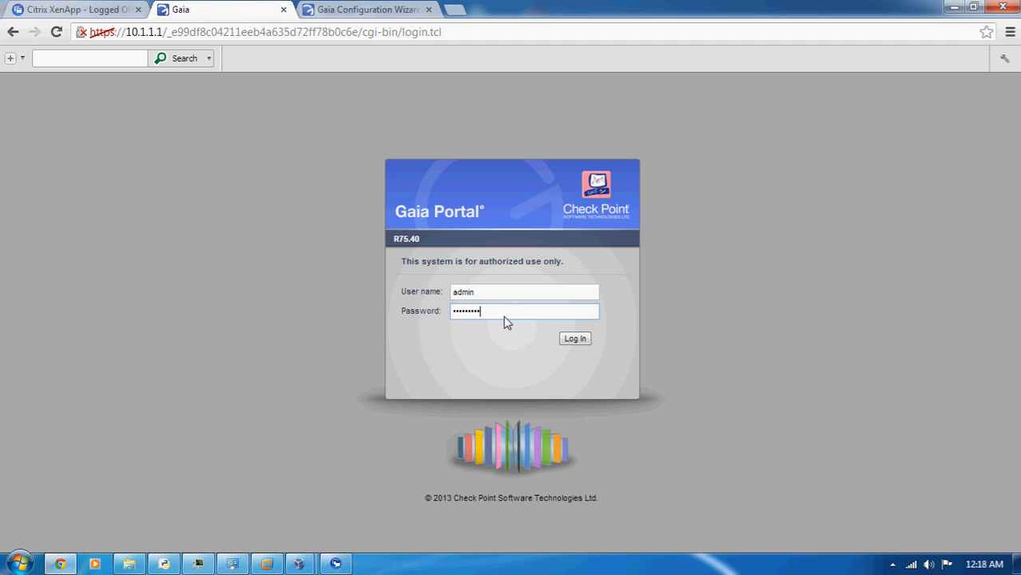
{"action": "key", "text": "Return"}
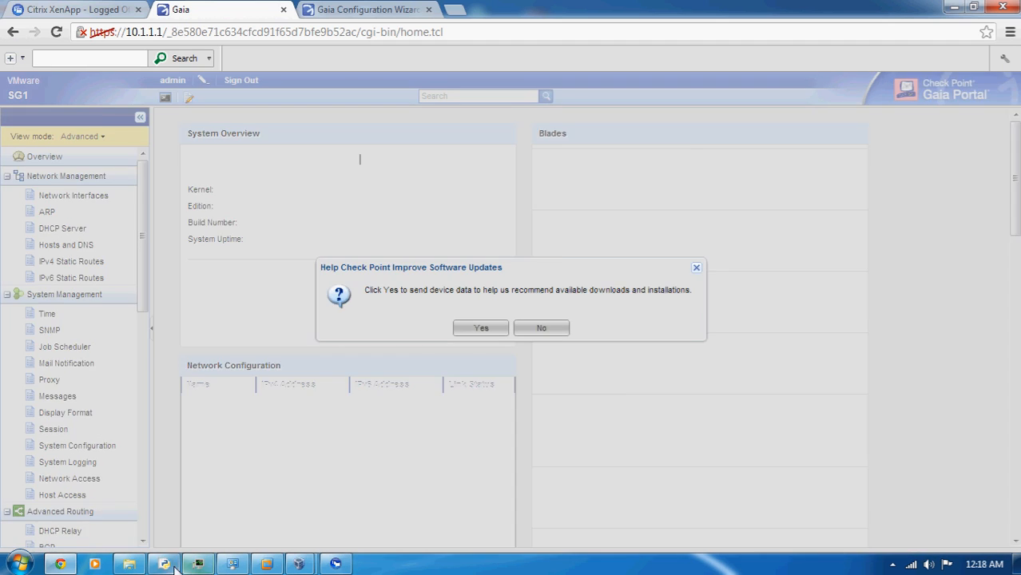
Switch to the GNS3 topology and examine the interface addresses and connections of SG1 and SG2
{"action": "left_click", "coordinate": [164, 564]}
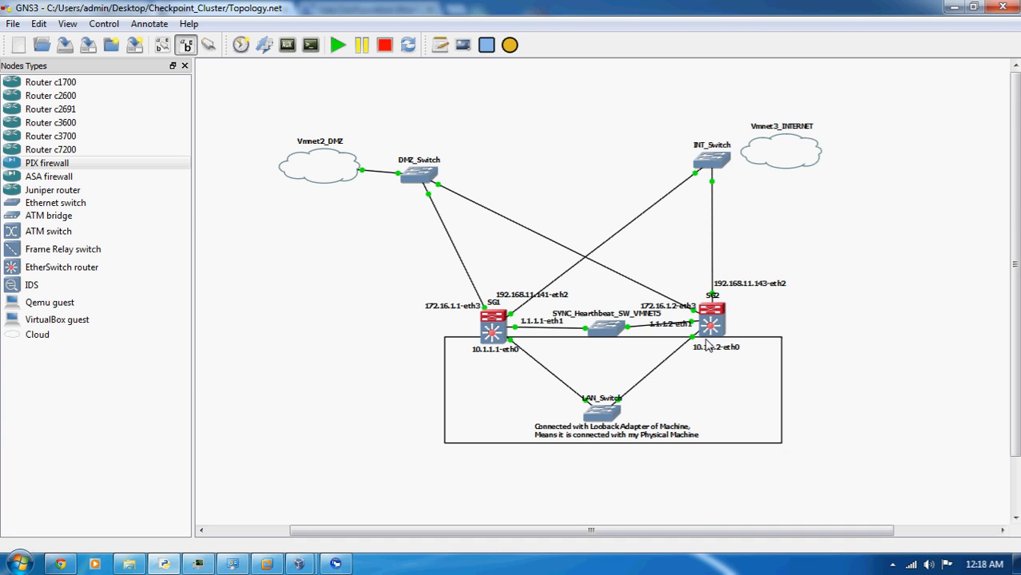
{"action": "mouse_move", "coordinate": [710, 322]}
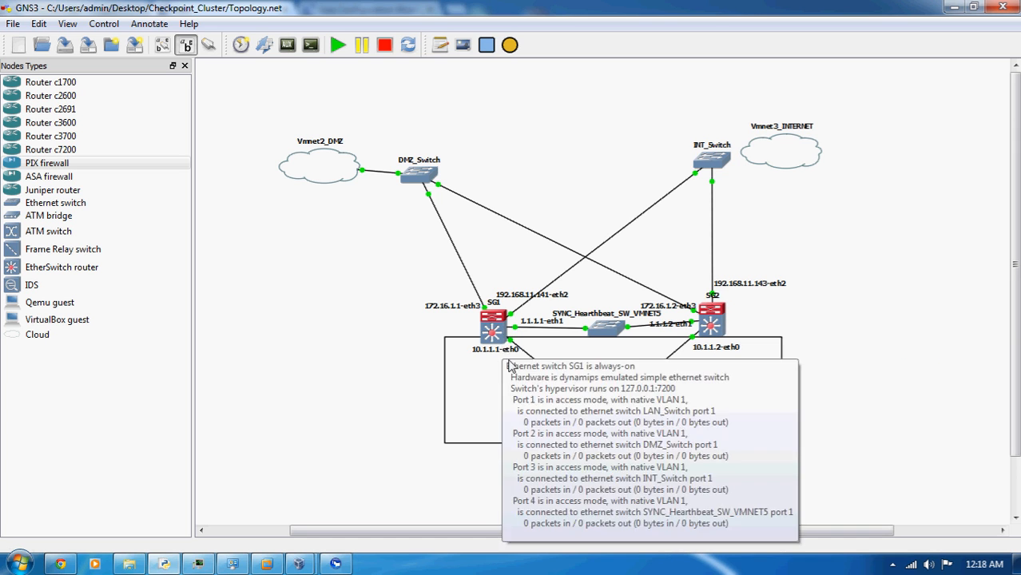
{"action": "mouse_move", "coordinate": [502, 338]}
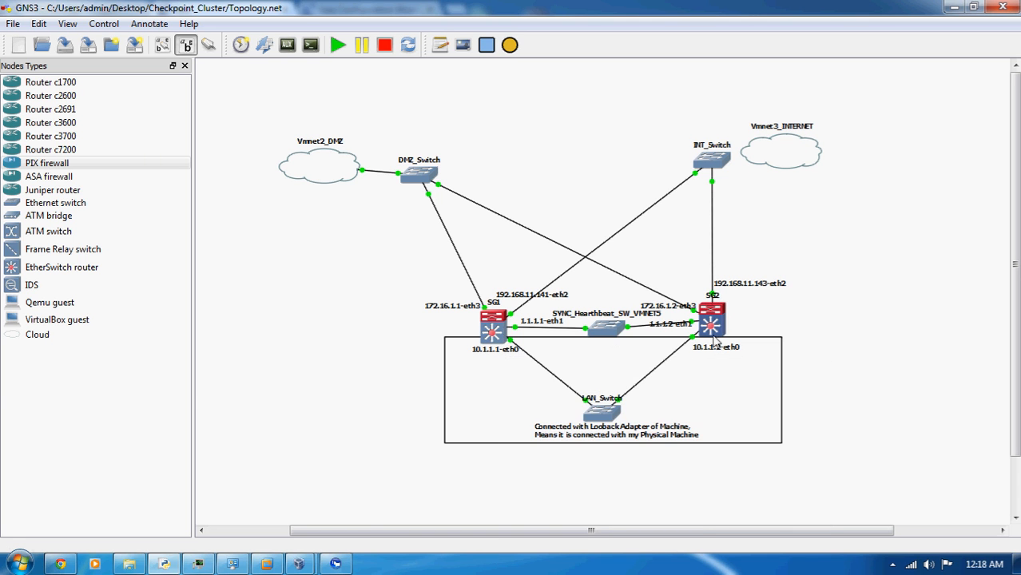
{"action": "mouse_move", "coordinate": [722, 347]}
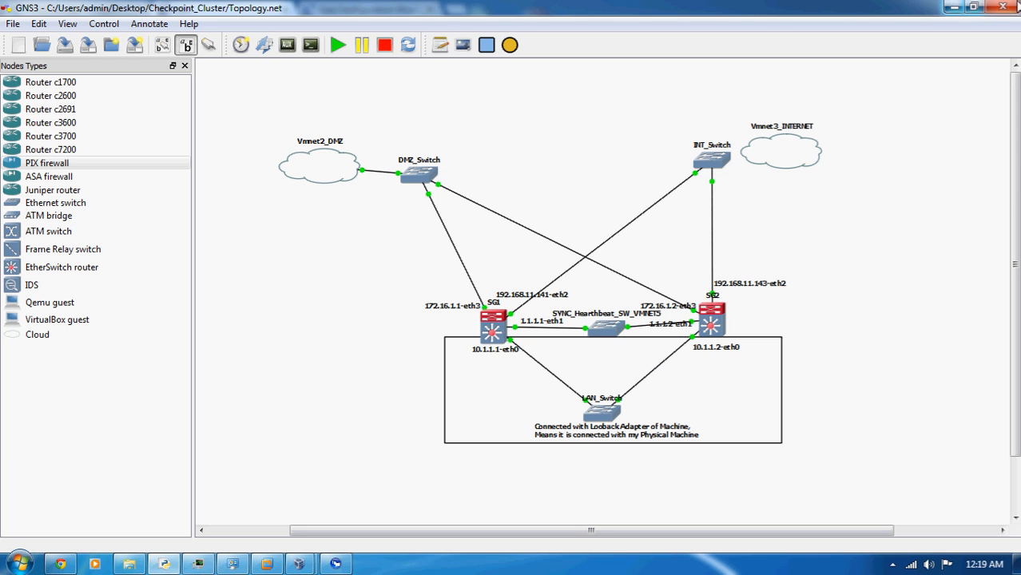
Return to the SG1 Gaia Portal in Chrome, decline sending device data to Check Point, and open the network interfaces page
{"action": "left_click", "coordinate": [961, 7]}
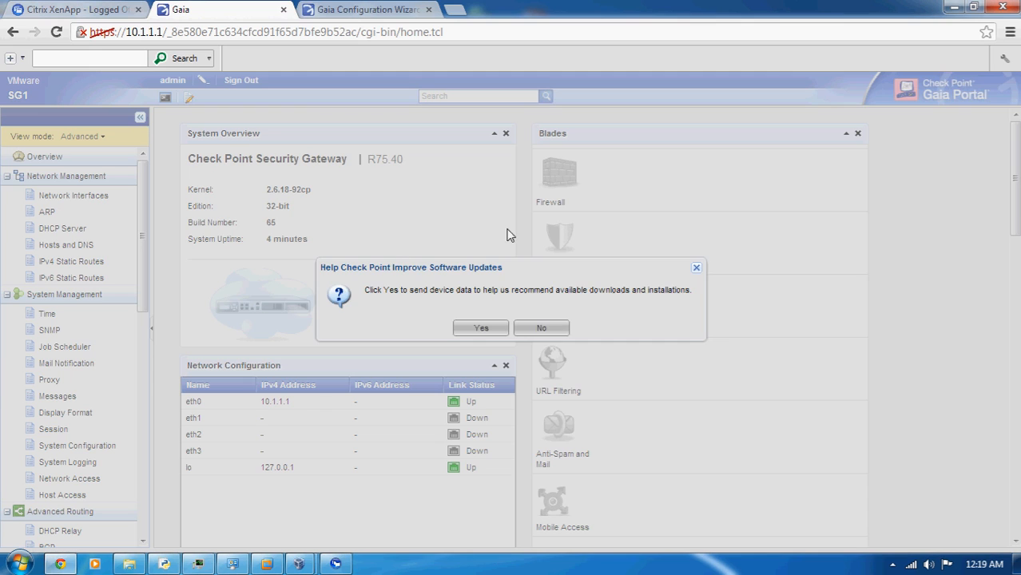
{"action": "left_click", "coordinate": [546, 332]}
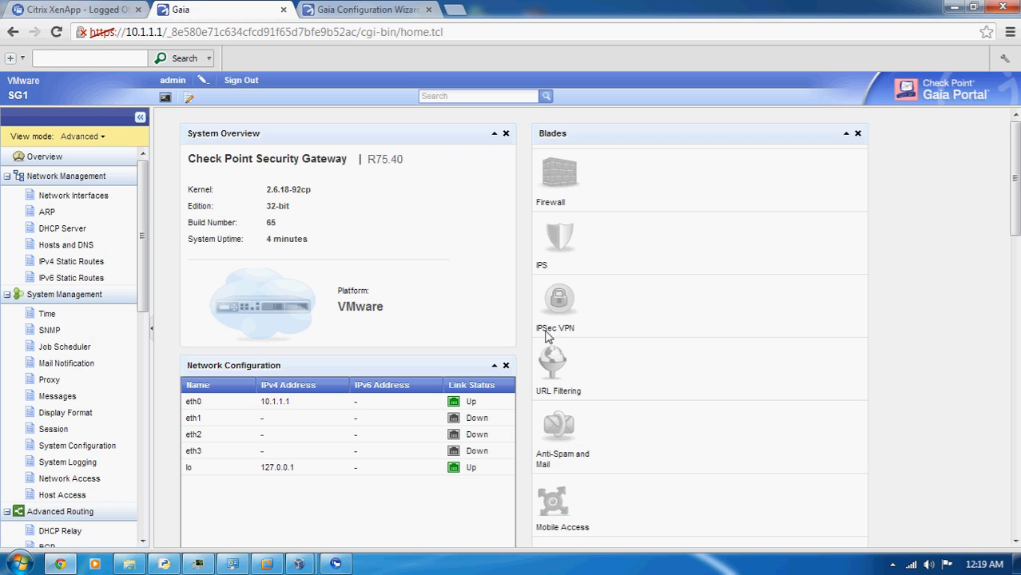
{"action": "left_click", "coordinate": [71, 199]}
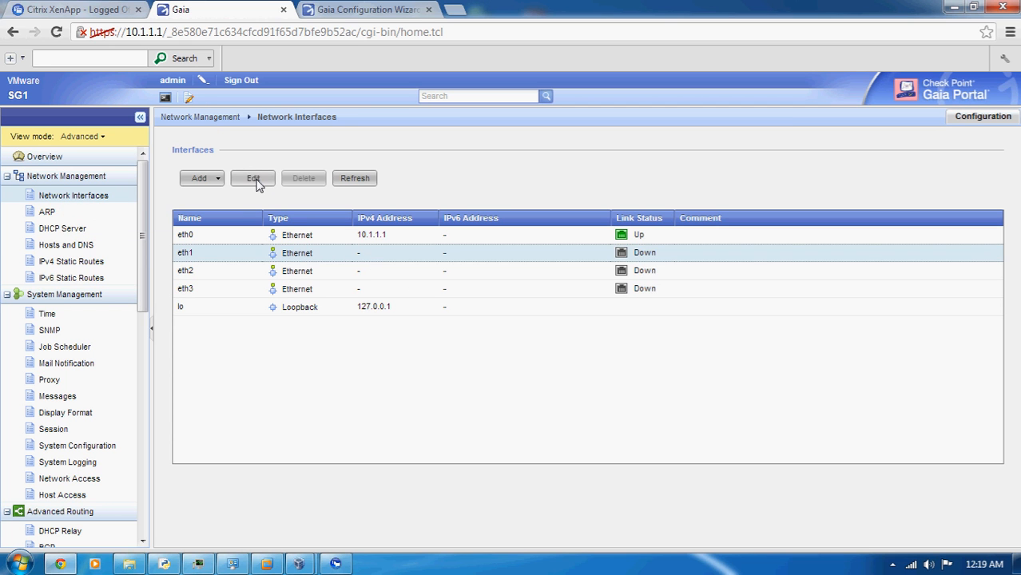
Open SG1's eth1 interface for editing, enable it, and give it the comment "Sync Interface"
{"action": "left_click", "coordinate": [253, 178]}
{"action": "left_click", "coordinate": [420, 231]}
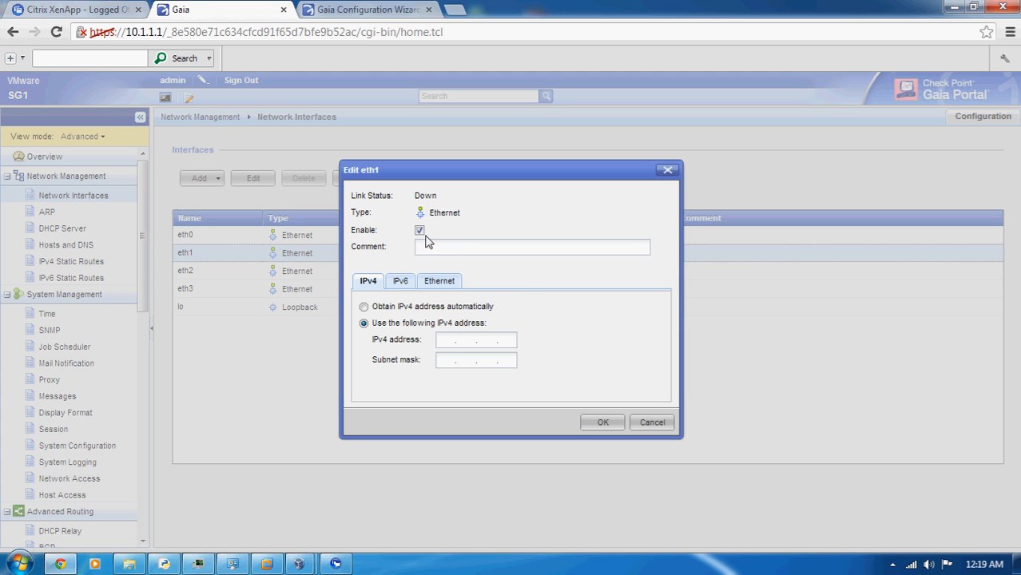
{"action": "left_click", "coordinate": [436, 255]}
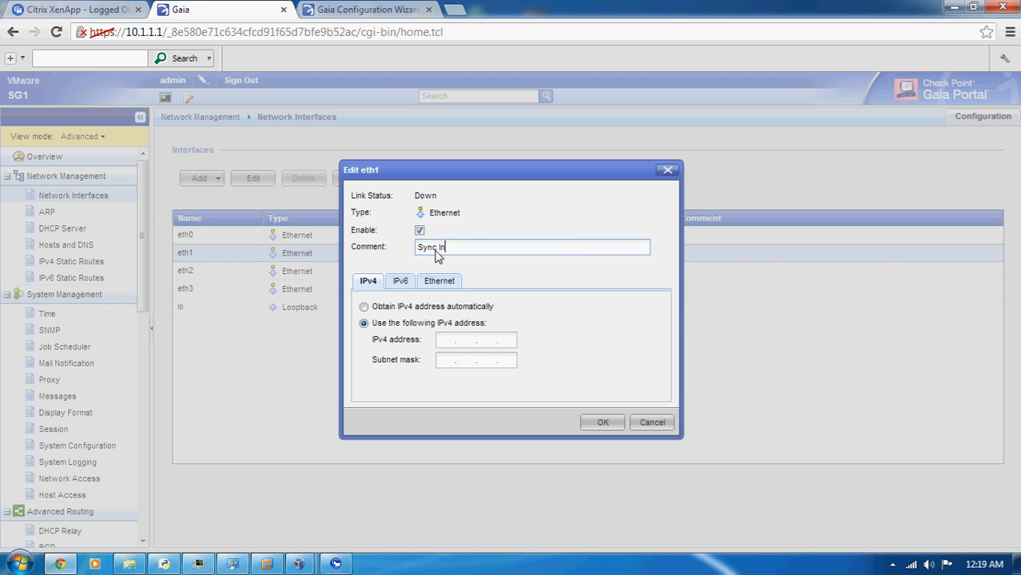
{"action": "type", "text": "Sync Interface"}
Set eth1's static IPv4 address to 1.1.1.1, enter its subnet mask, and save the interface settings
{"action": "left_click", "coordinate": [443, 344]}
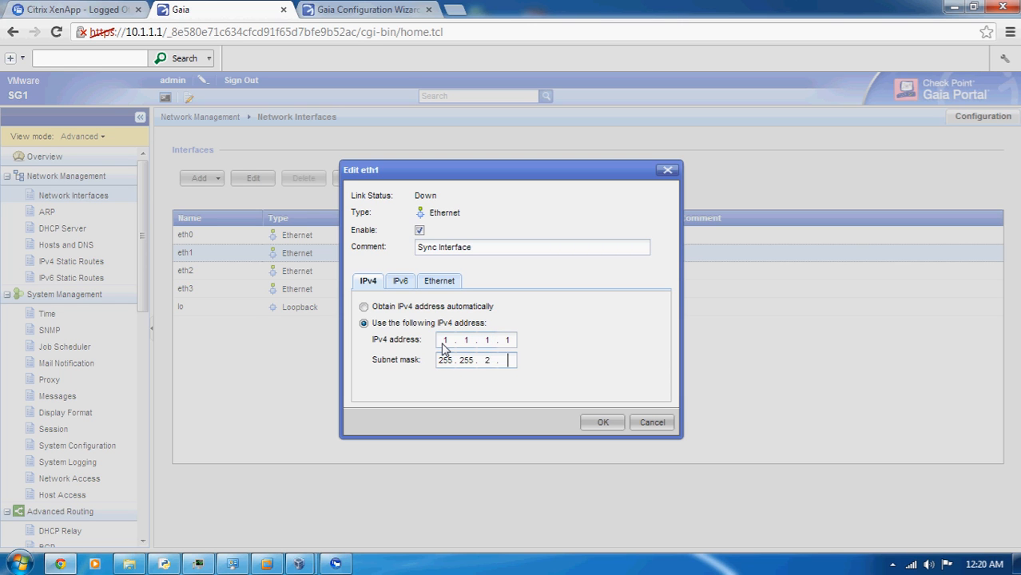
{"action": "type", "text": "55"}
{"action": "key", "text": "BackSpace"}
{"action": "key", "text": "BackSpace"}
{"action": "key", "text": "BackSpace"}
{"action": "key", "text": "BackSpace"}
{"action": "left_click", "coordinate": [599, 422]}
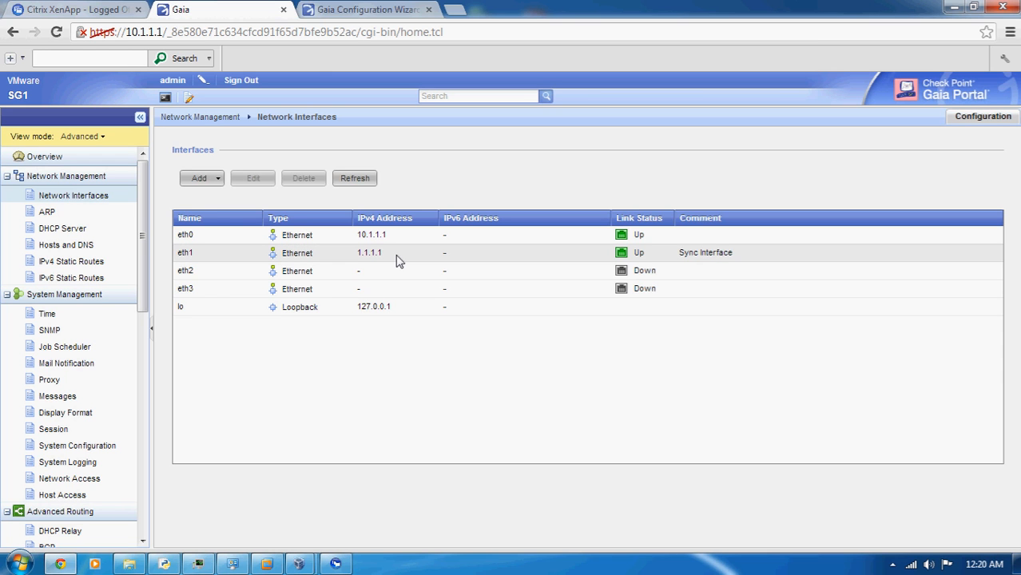
Open SG1's eth2 interface for editing and give it the comment "Vmnet-3 Internet"
{"action": "left_click", "coordinate": [280, 270]}
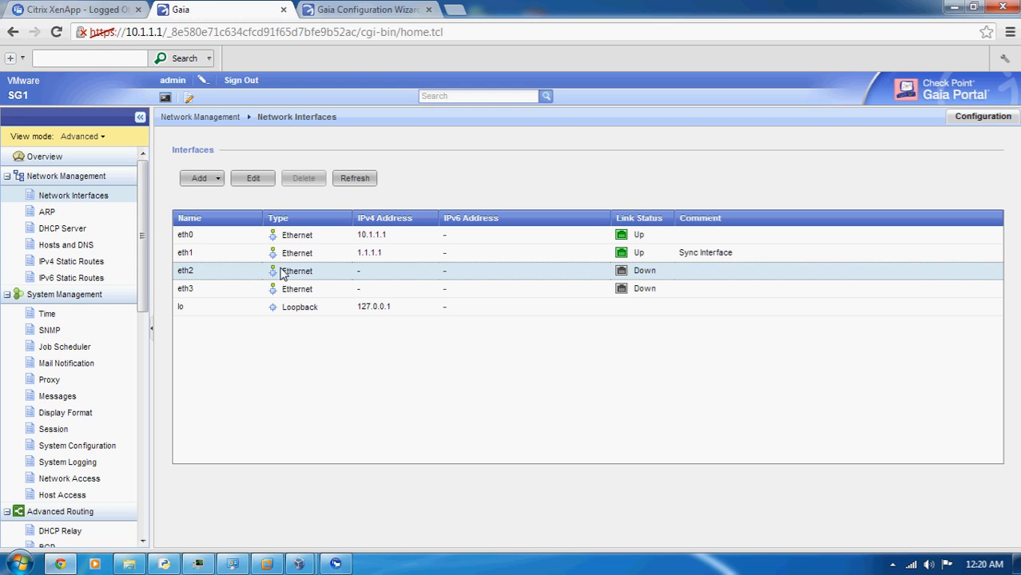
{"action": "left_click", "coordinate": [253, 179]}
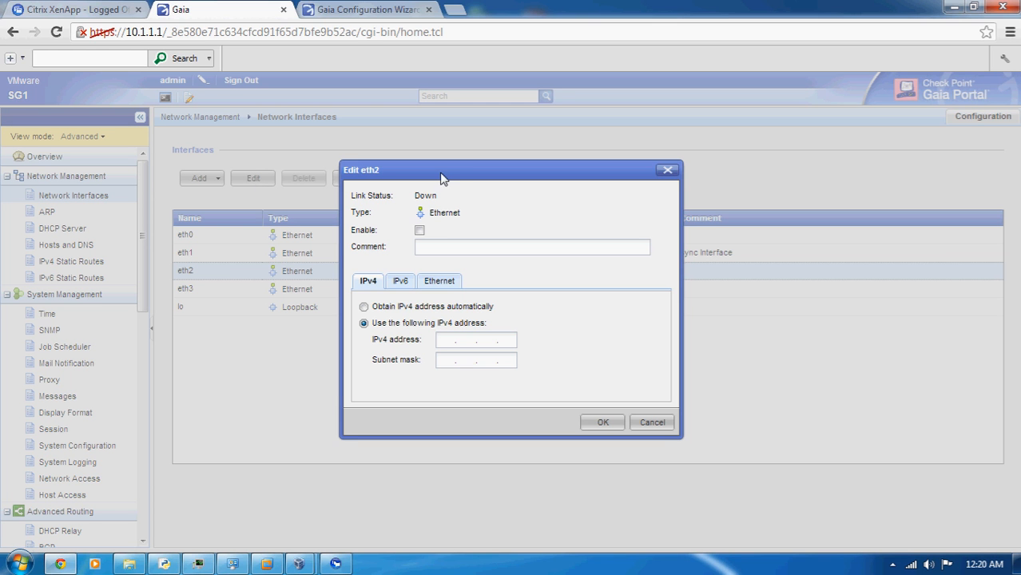
{"action": "left_click_drag", "start_coordinate": [444, 179], "coordinate": [473, 184]}
{"action": "left_click", "coordinate": [470, 253]}
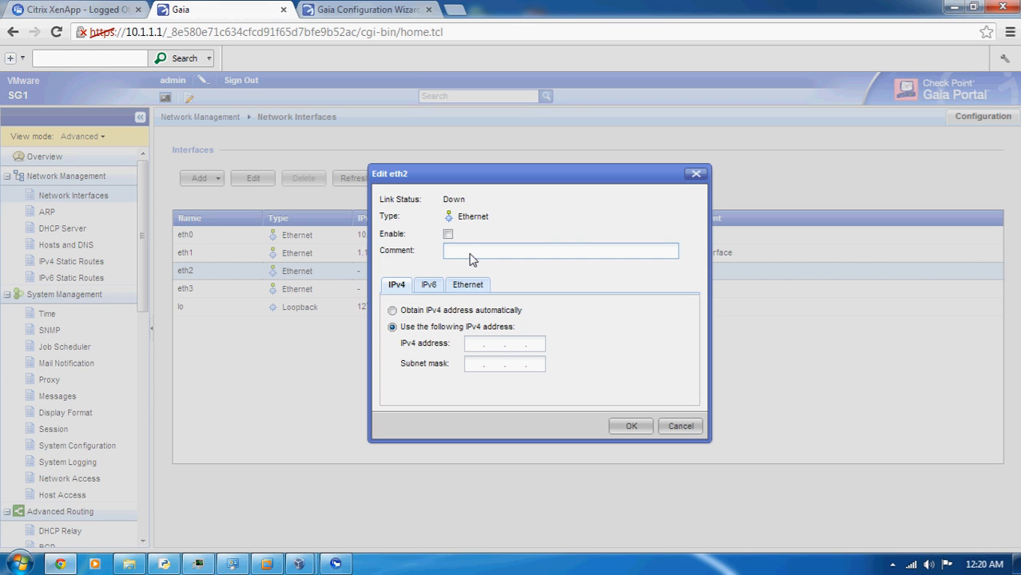
{"action": "type", "text": "Vmnet-3 Internet"}
Set eth2's static IPv4 address to 192.168.11.141 per the GNS3 topology, with subnet mask 255.255.255.0, and save the interface settings
{"action": "left_click", "coordinate": [495, 344]}
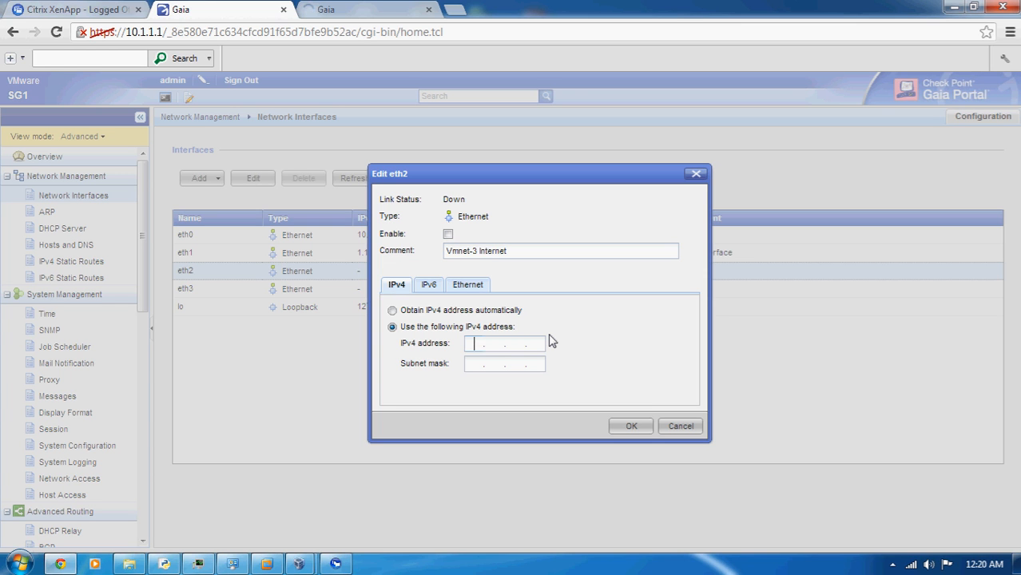
{"action": "type", "text": "192.168.11."}
{"action": "left_click", "coordinate": [164, 565]}
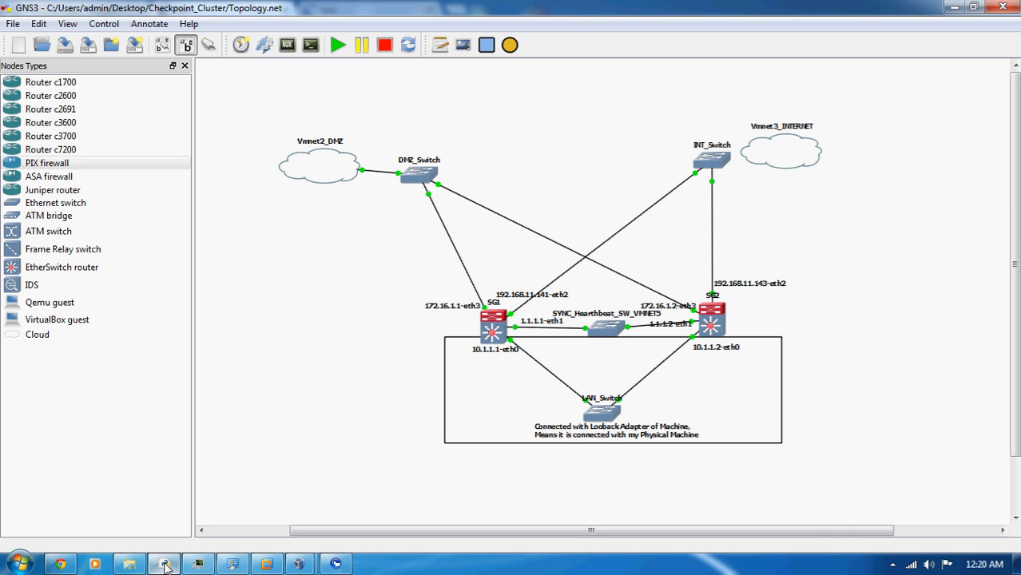
{"action": "left_click", "coordinate": [165, 565]}
{"action": "type", "text": "141"}
{"action": "key", "text": "Tab"}
{"action": "type", "text": "25"}
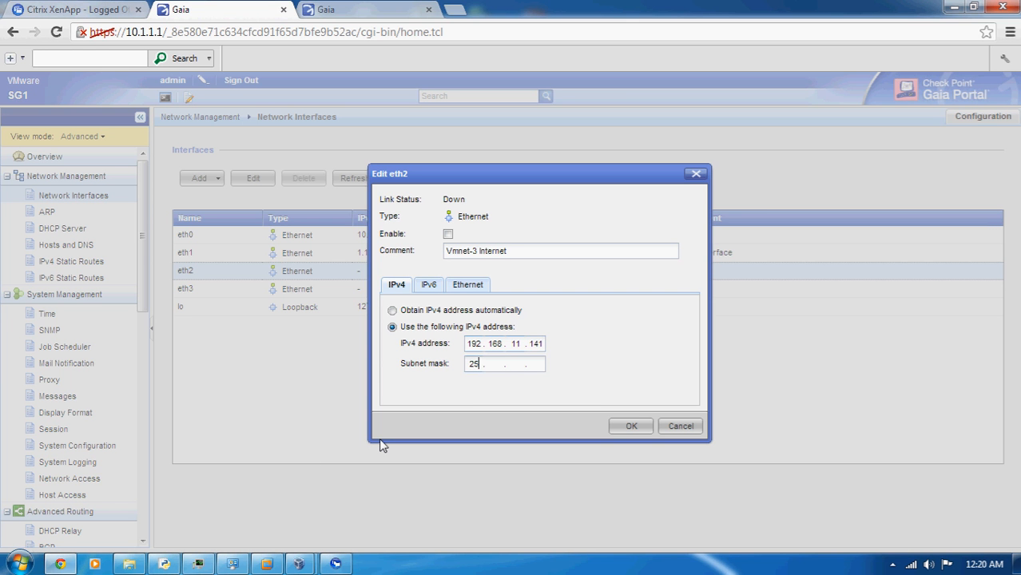
{"action": "type", "text": "5.255.255.0"}
{"action": "left_click", "coordinate": [617, 427]}
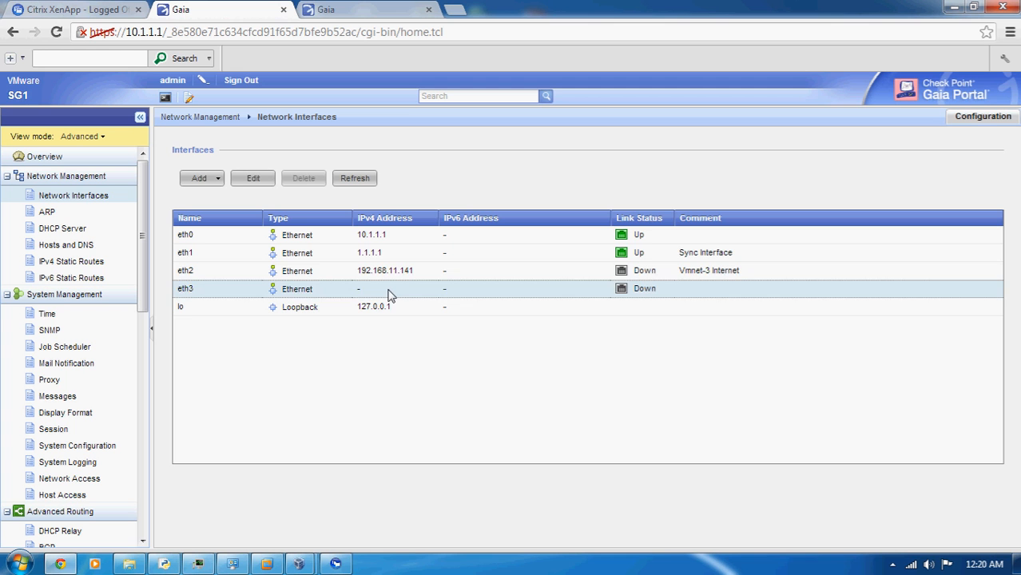
Reopen SG1's eth2 interface settings, enable the interface, and save the change
{"action": "left_click", "coordinate": [258, 183]}
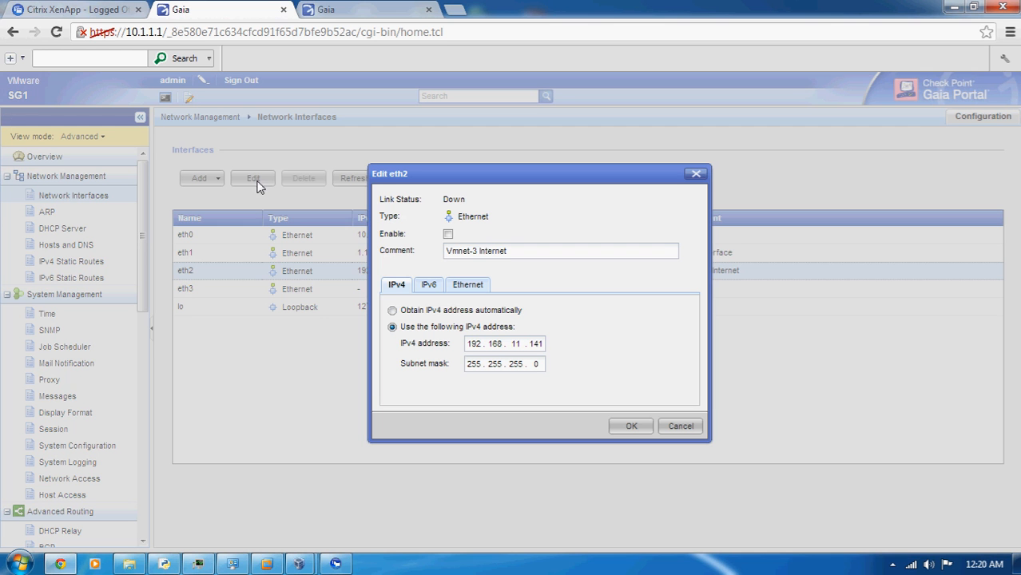
{"action": "left_click", "coordinate": [449, 237]}
{"action": "left_click", "coordinate": [632, 427]}
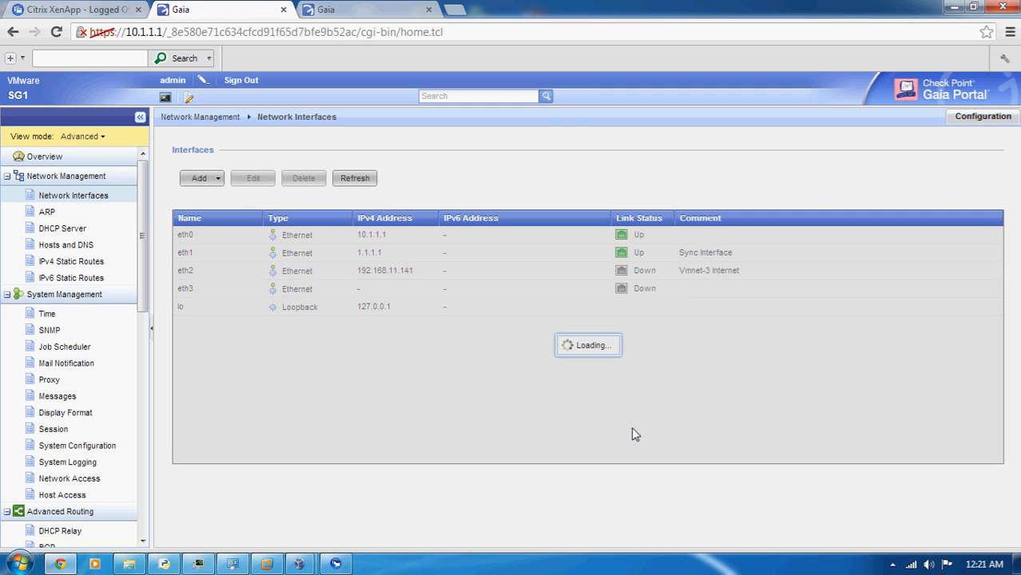
Open SG1's eth3 interface for editing, enable it, and give it the comment "Vmnet-2 DMZ"
{"action": "left_click", "coordinate": [448, 290]}
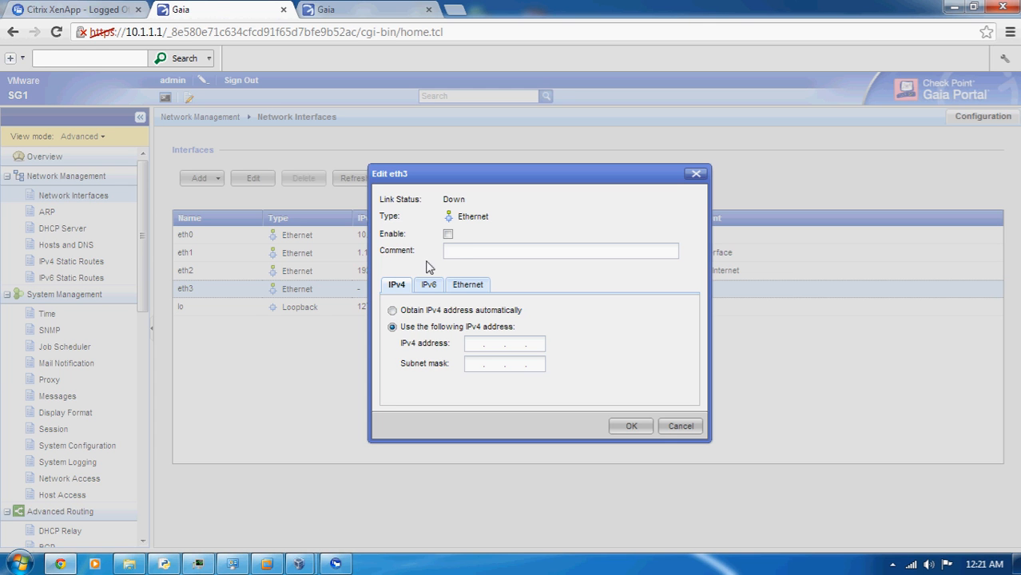
{"action": "left_click", "coordinate": [448, 237]}
{"action": "left_click", "coordinate": [450, 251]}
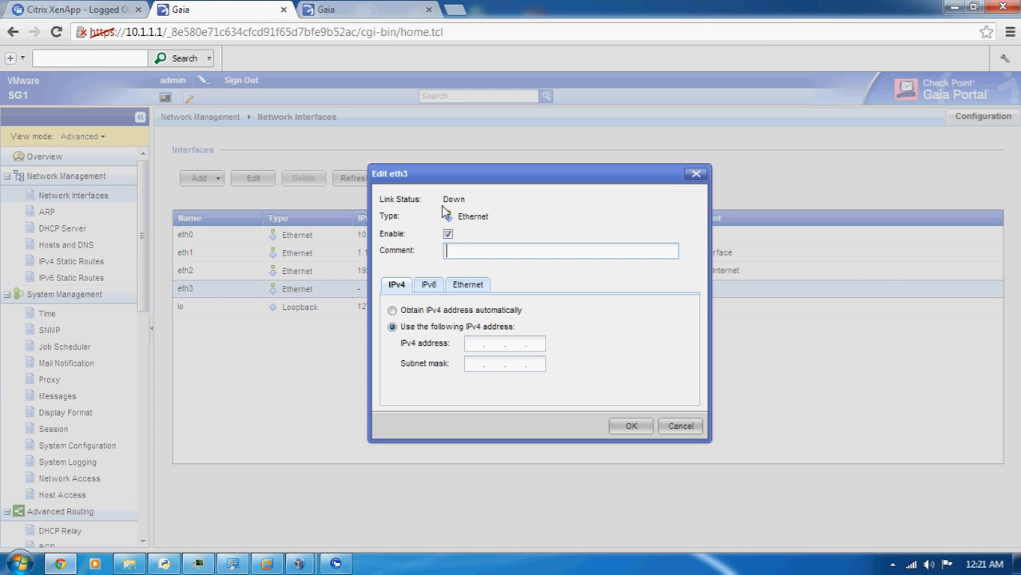
{"action": "type", "text": "Vmnet-2"}
{"action": "type", "text": "DMZ"}
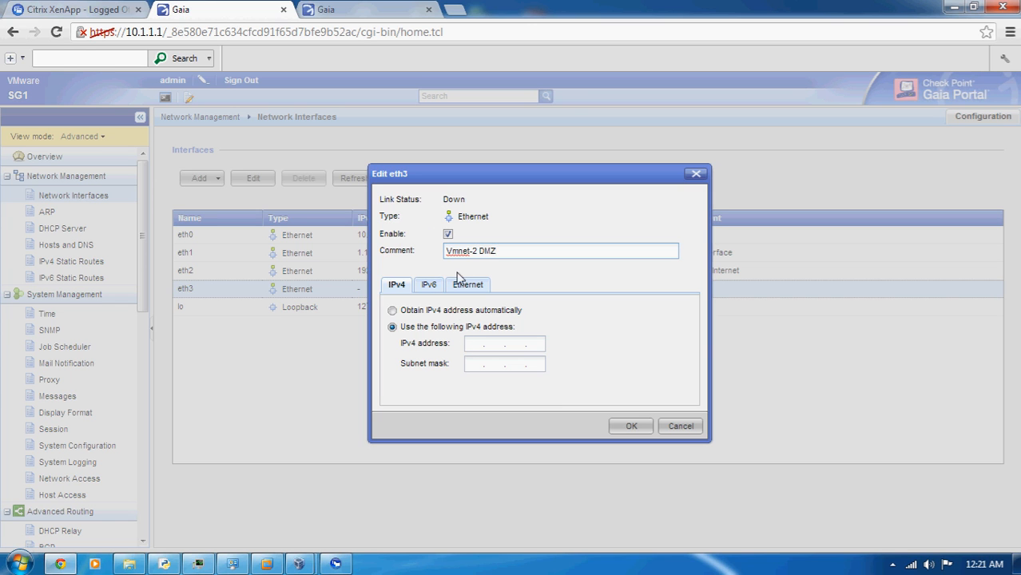
Set eth3's static IPv4 address to 172.16.1.1 with subnet mask 255.255.255.0 and save the interface settings
{"action": "left_click", "coordinate": [474, 345]}
{"action": "type", "text": "172.16.1"}
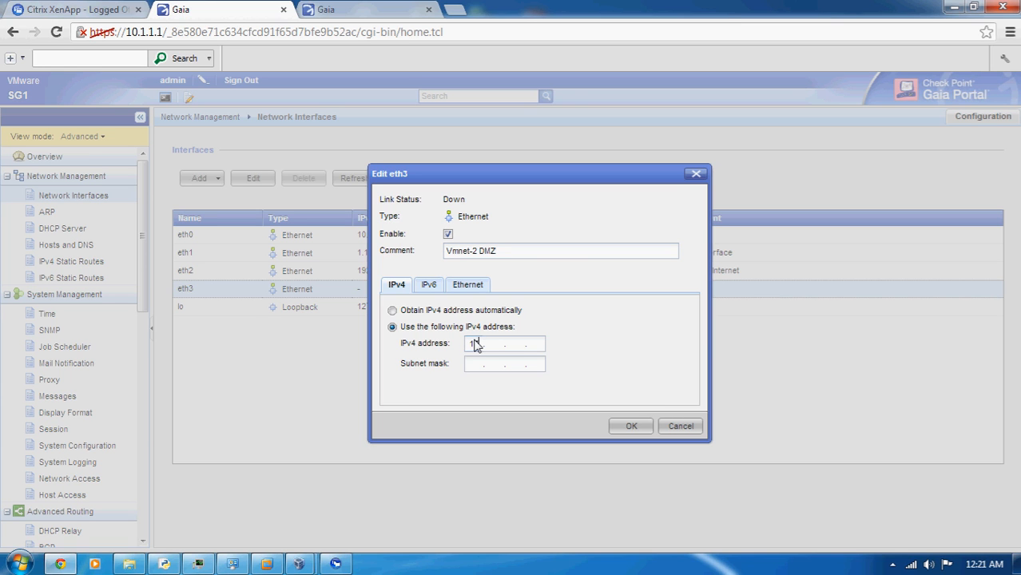
{"action": "type", "text": ".1"}
{"action": "type", "text": "255.2.55"}
{"action": "key", "text": "BackSpace"}
{"action": "key", "text": "BackSpace"}
{"action": "type", "text": "55 . 255 . 255 . 0"}
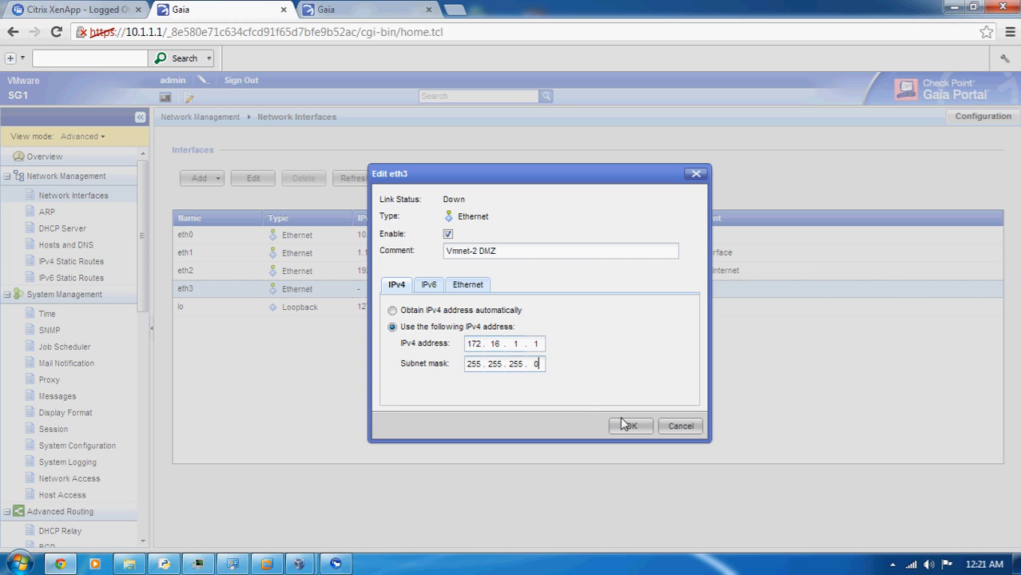
{"action": "left_click", "coordinate": [631, 432]}
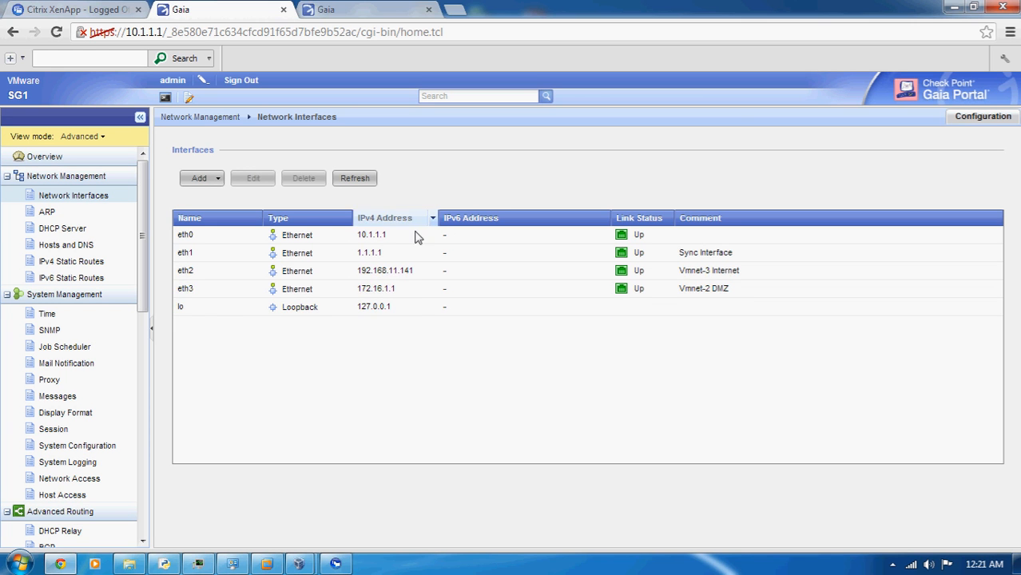
Switch to SG2's Gaia Portal at 10.1.1.2 and log in with the administrator user name and password
{"action": "left_click", "coordinate": [365, 9]}
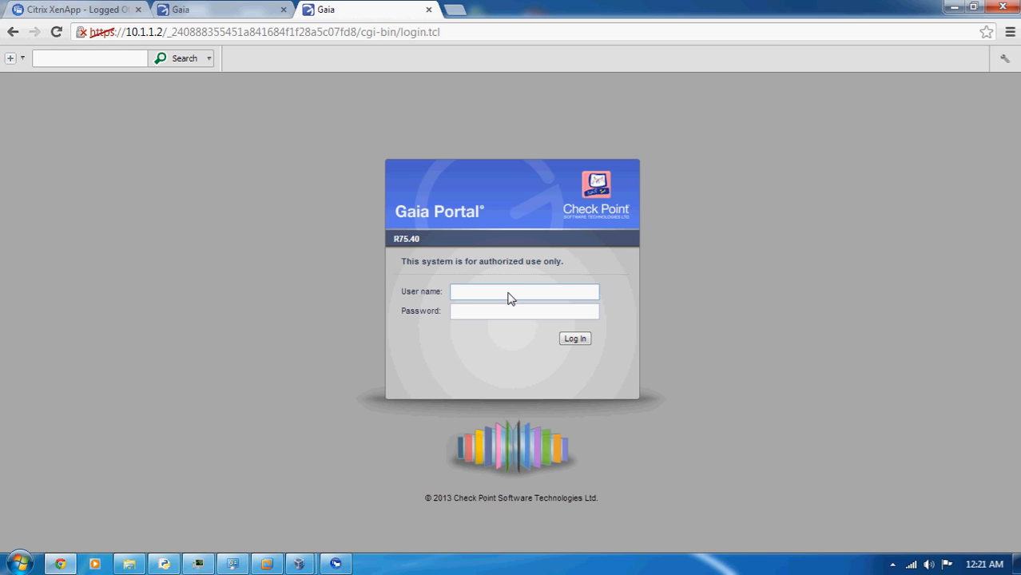
{"action": "type", "text": "admin"}
{"action": "key", "text": "Tab"}
{"action": "type", "text": "admi"}
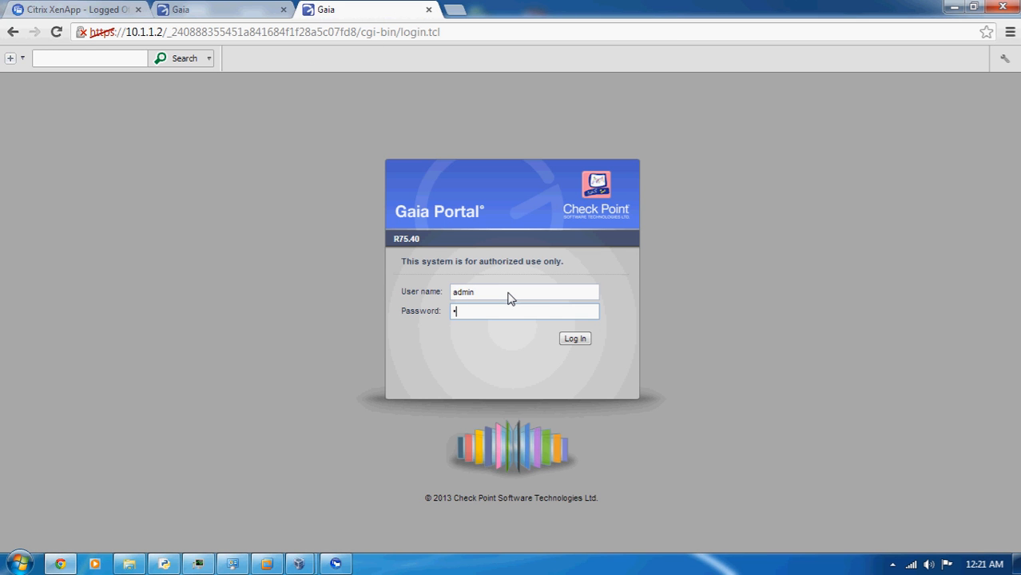
{"action": "key", "text": "Return"}
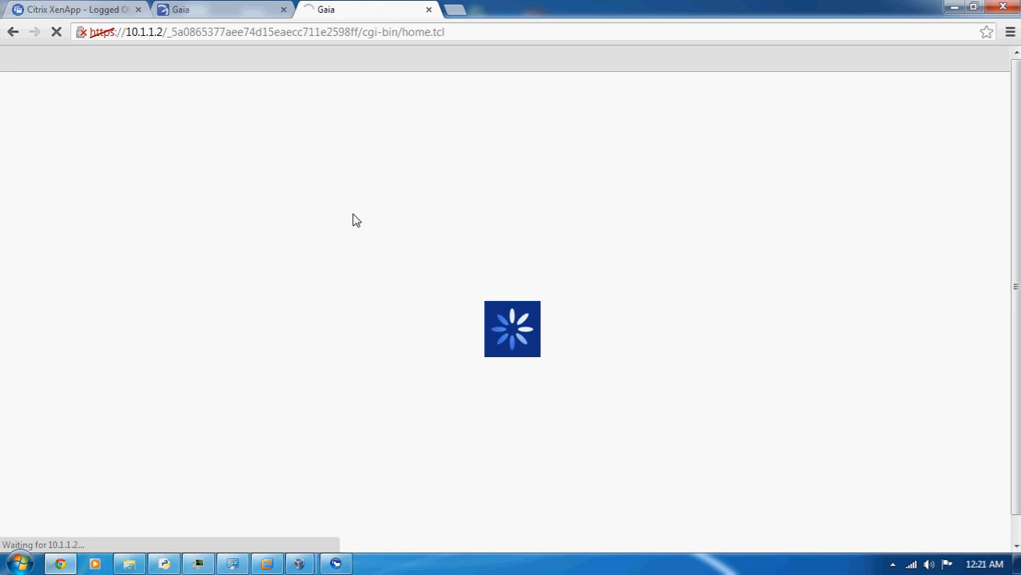
Decline sending SG2's device data to Check Point and open SG2's network interfaces page
{"action": "left_click", "coordinate": [224, 11]}
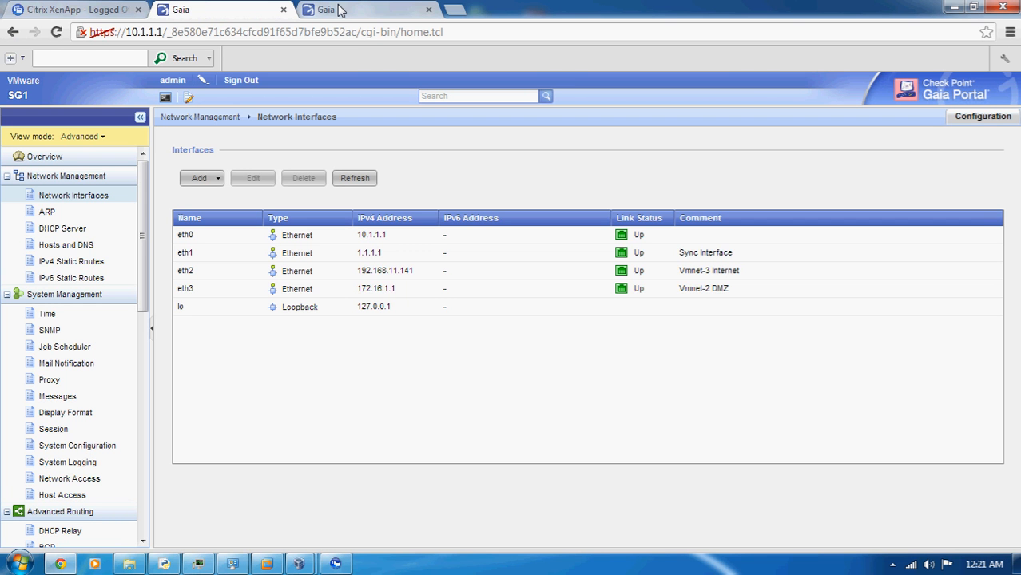
{"action": "left_click", "coordinate": [340, 9]}
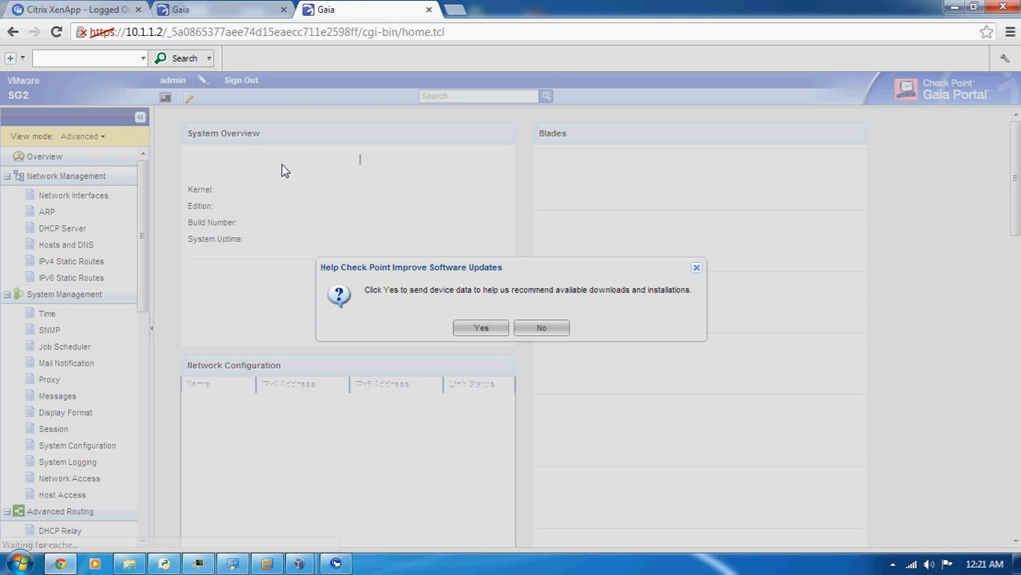
{"action": "left_click", "coordinate": [546, 330]}
{"action": "left_click", "coordinate": [50, 197]}
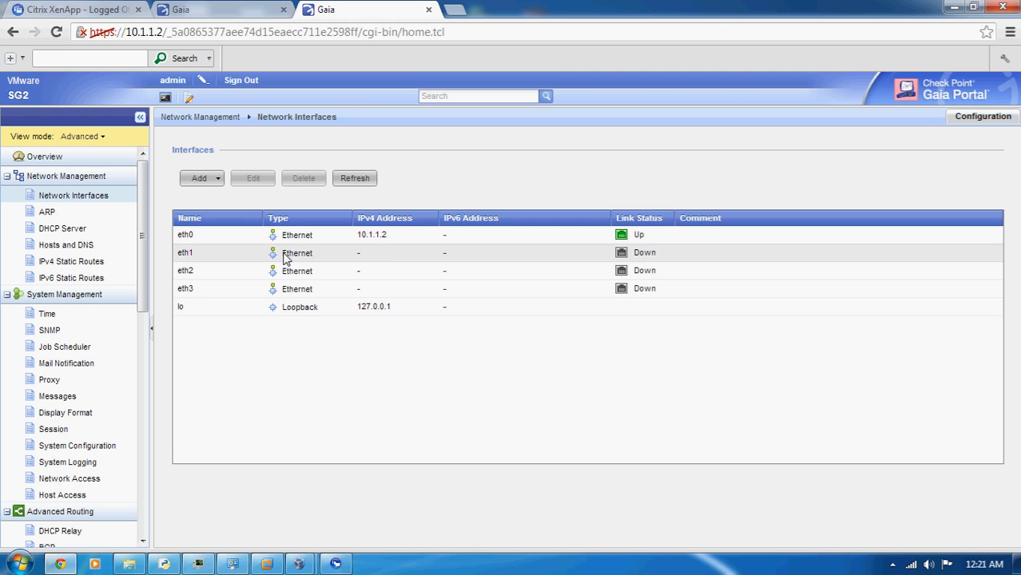
Open SG2's eth1 interface for editing, enable it, and give it the comment "Vmnet-5 Sync Interface"
{"action": "left_click", "coordinate": [286, 258]}
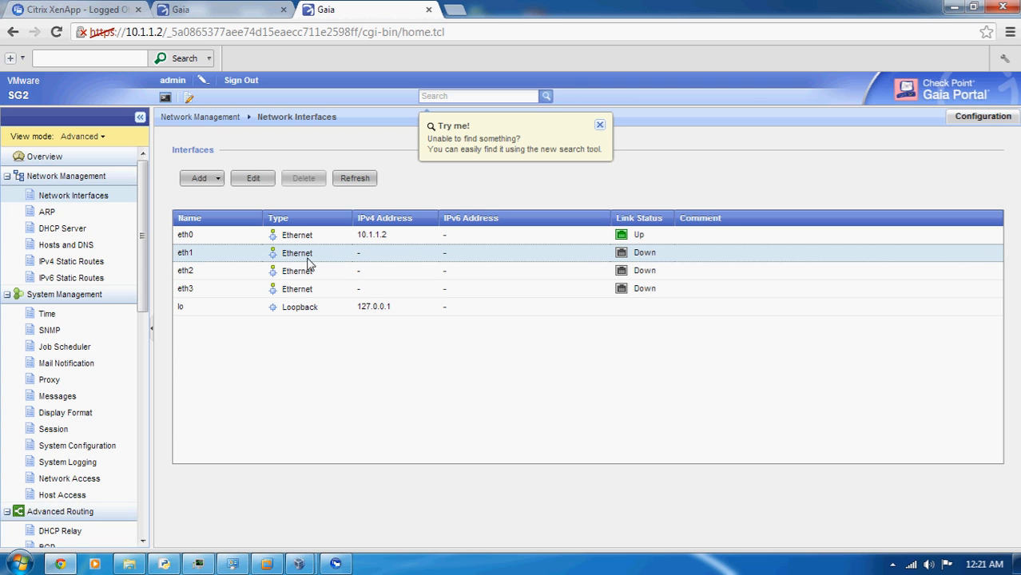
{"action": "left_click", "coordinate": [260, 179]}
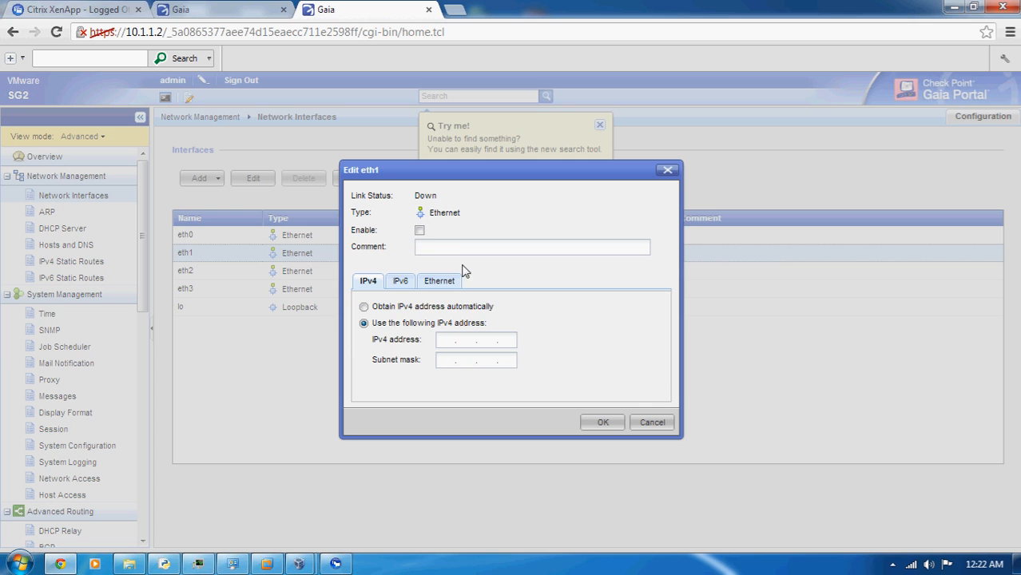
{"action": "left_click", "coordinate": [419, 230]}
{"action": "left_click", "coordinate": [427, 250]}
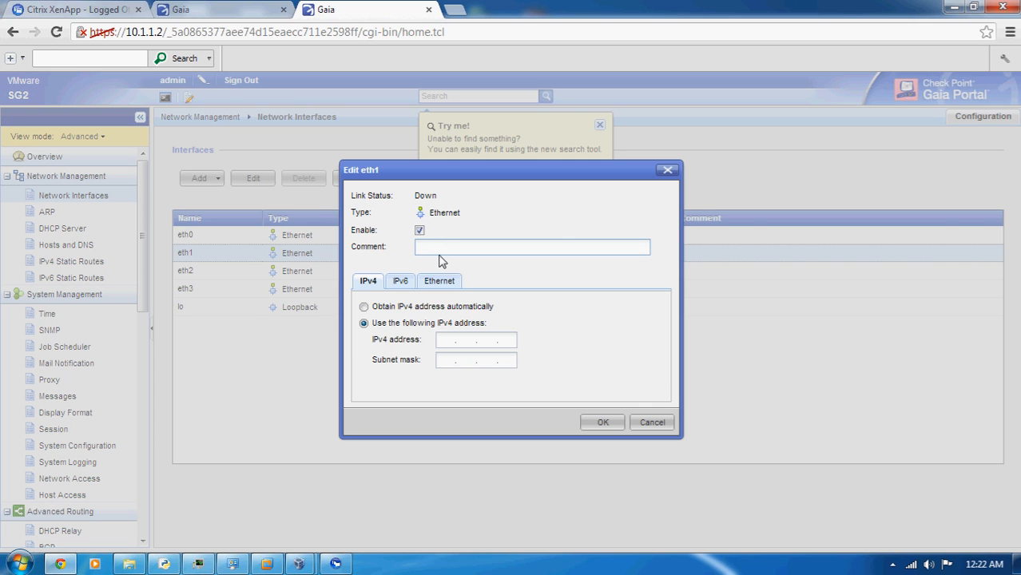
{"action": "type", "text": "Vmnet-5 Sync Interface"}
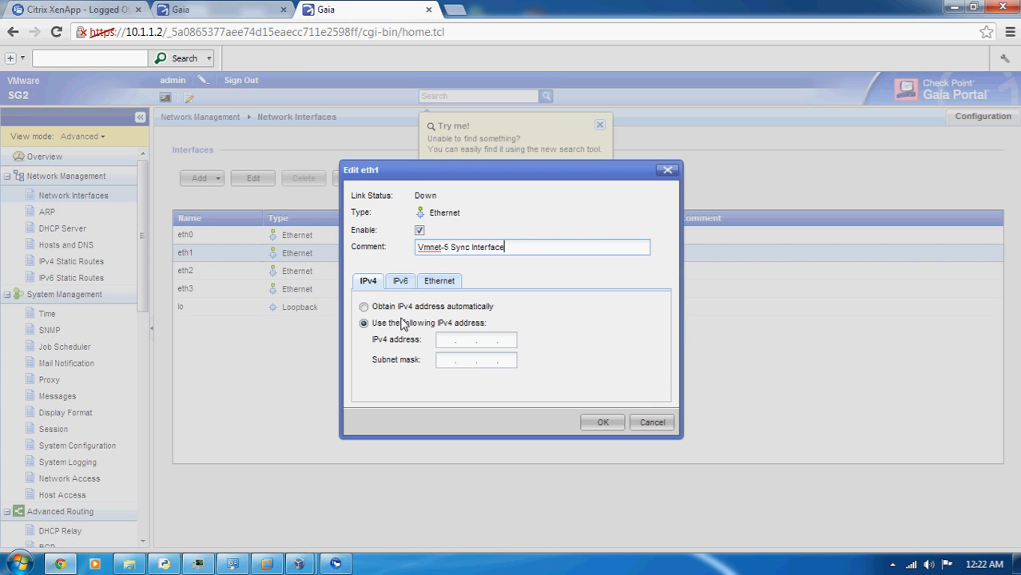
Set SG2's eth1 static IPv4 address to 1.1.1.2 with subnet mask 255.255.255.0 and save the interface settings
{"action": "left_click", "coordinate": [452, 344]}
{"action": "type", "text": "1.1"}
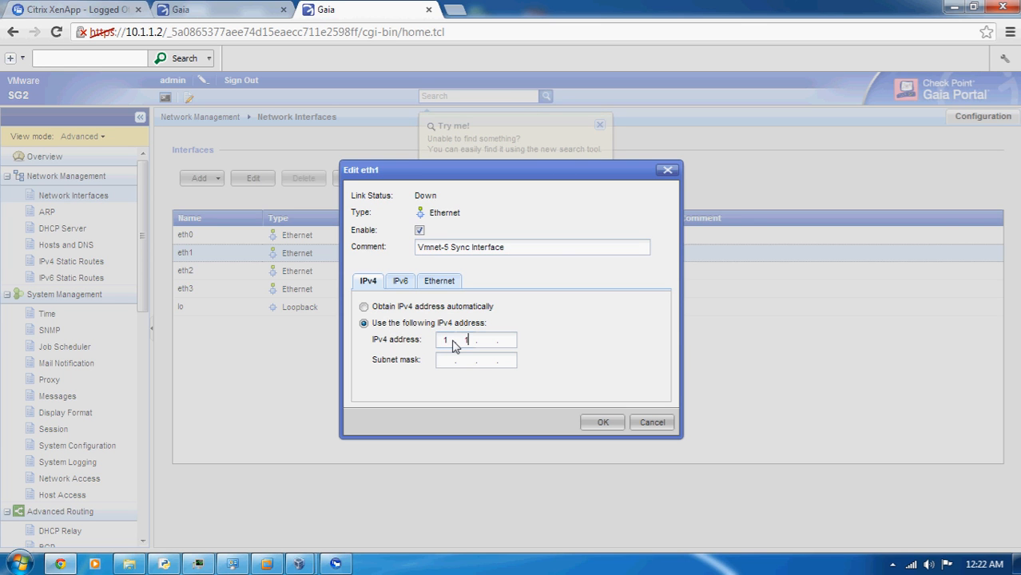
{"action": "type", "text": ".1.2"}
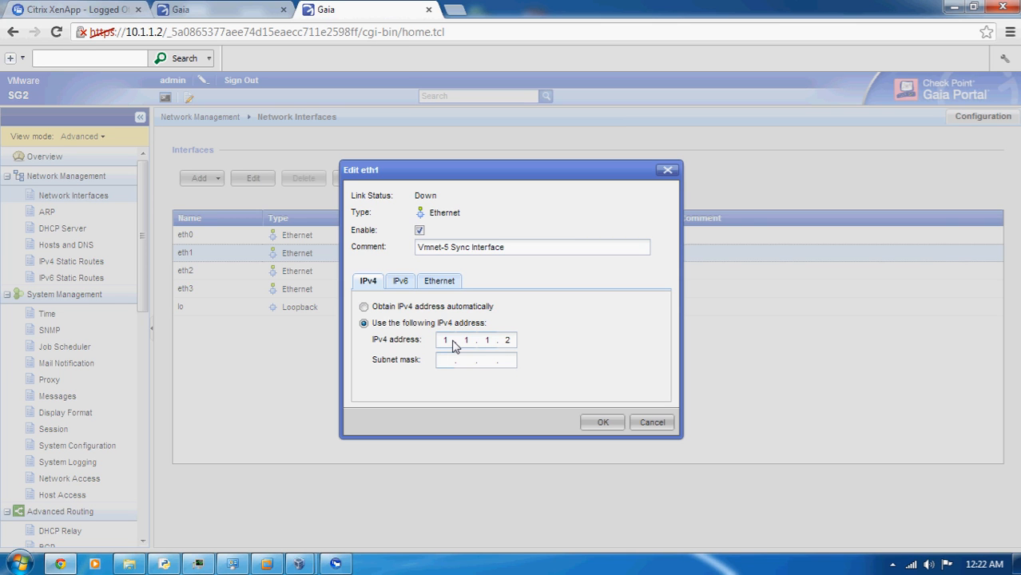
{"action": "key", "text": "Tab"}
{"action": "type", "text": "255 . 255 . 255 . 0"}
{"action": "left_click", "coordinate": [594, 421]}
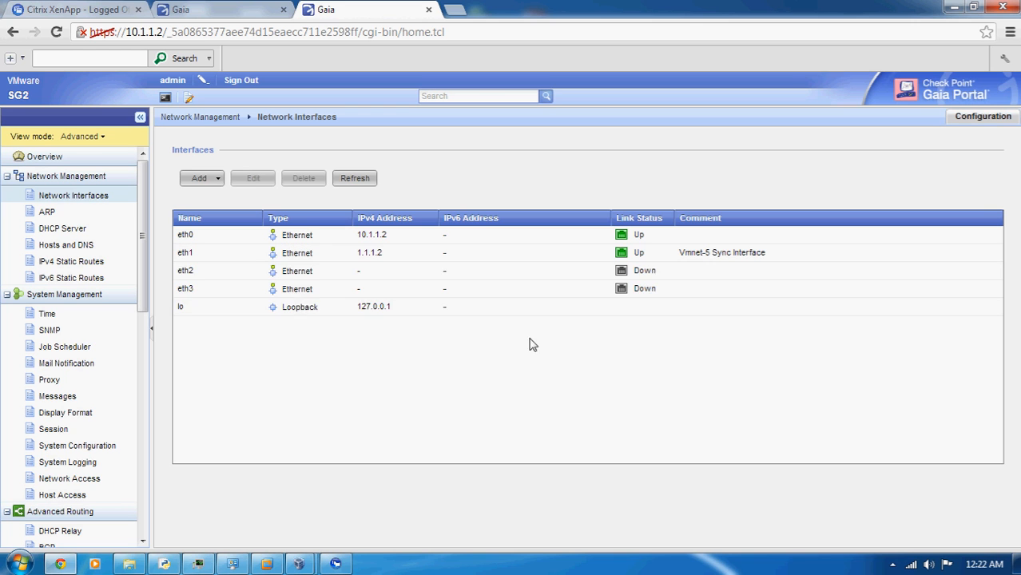
Open SG2's eth2 interface for editing and give it the comment "Vmnet-3 Internet"
{"action": "left_click", "coordinate": [522, 273]}
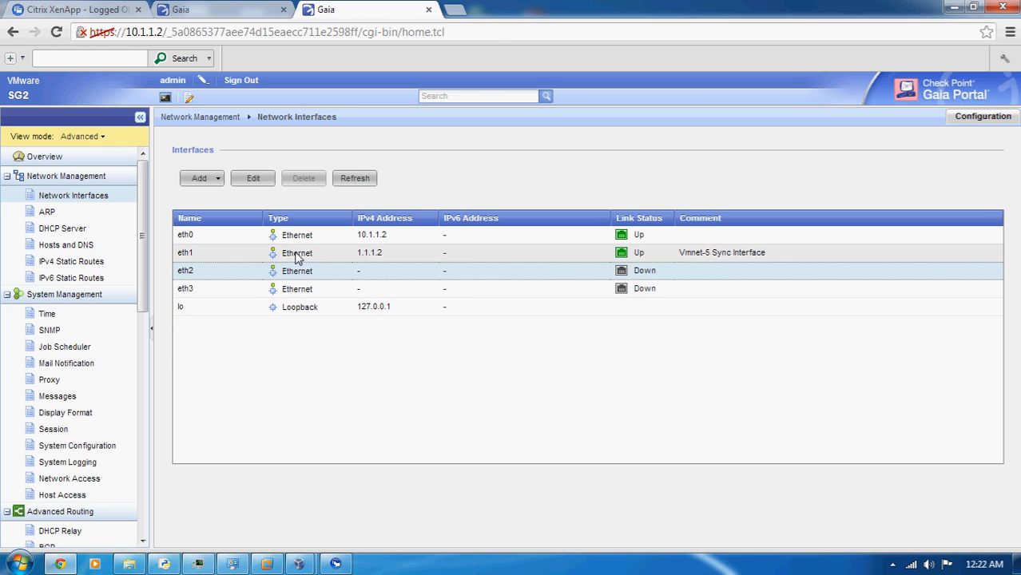
{"action": "left_click", "coordinate": [257, 179]}
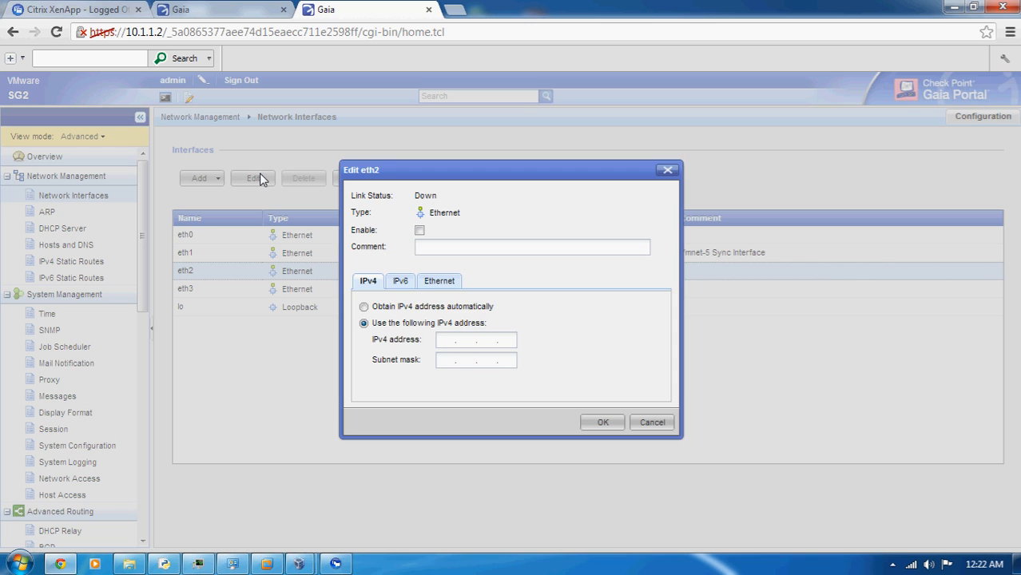
{"action": "left_click", "coordinate": [424, 251]}
{"action": "type", "text": "V"}
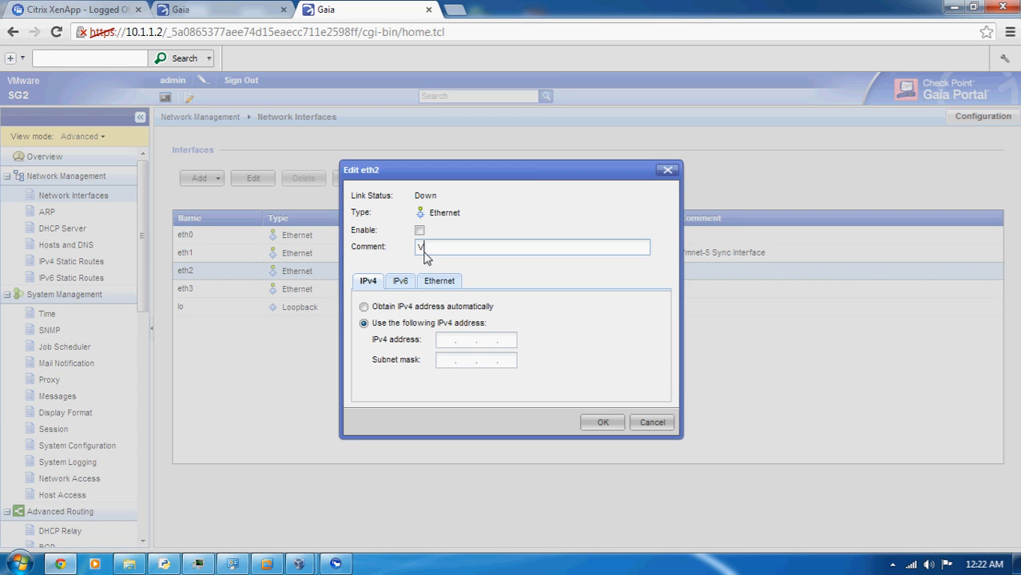
{"action": "type", "text": "mnet-3 Internet"}
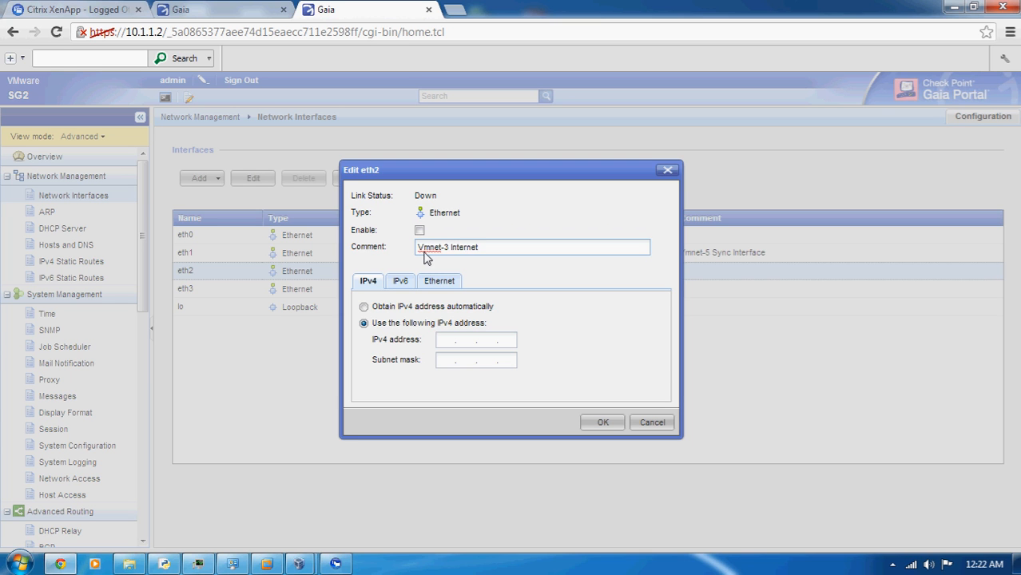
Set SG2's eth2 static IPv4 address to 192.168.11.143 with subnet mask 255.255.255.0, enable the interface, and save it
{"action": "left_click", "coordinate": [445, 343]}
{"action": "type", "text": "192.168."}
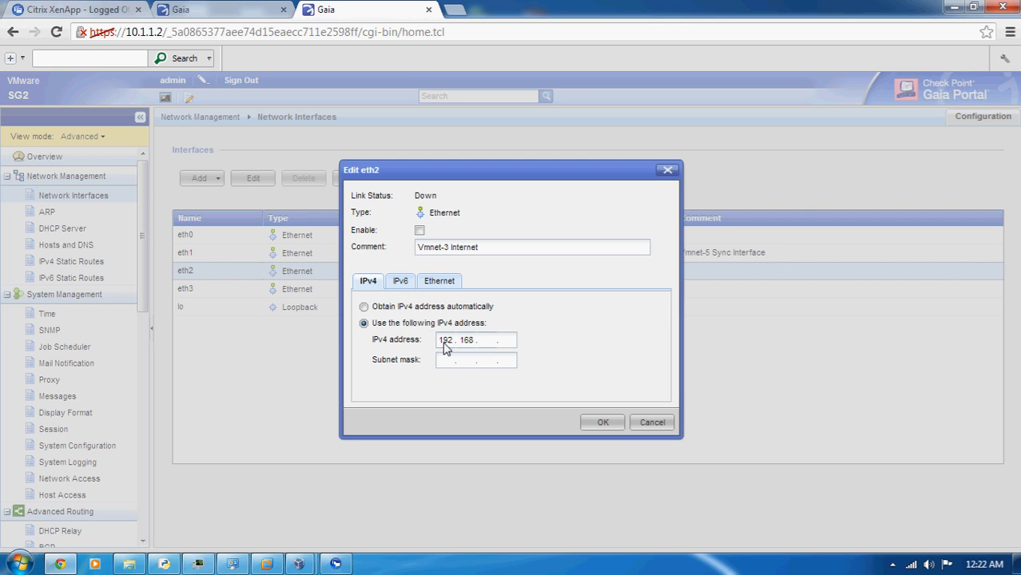
{"action": "type", "text": "11."}
{"action": "left_click", "coordinate": [175, 569]}
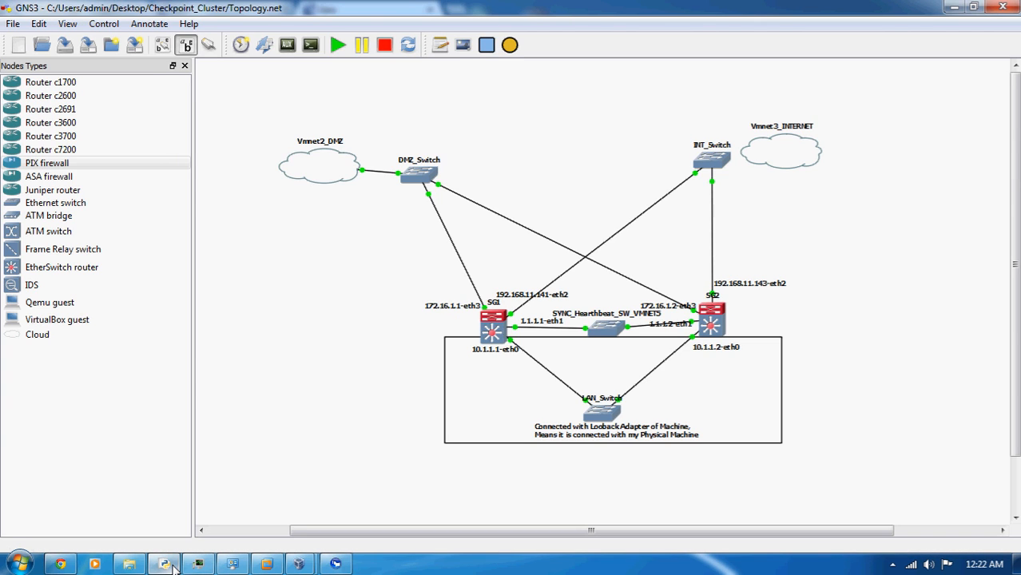
{"action": "left_click", "coordinate": [173, 566]}
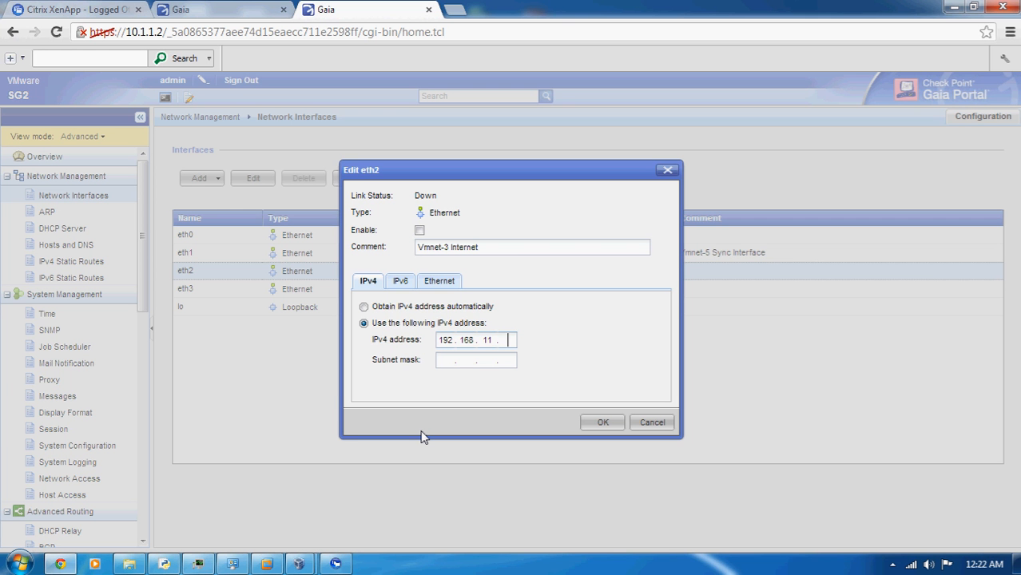
{"action": "type", "text": "143255.255.255.0"}
{"action": "left_click", "coordinate": [420, 230]}
{"action": "left_click", "coordinate": [601, 423]}
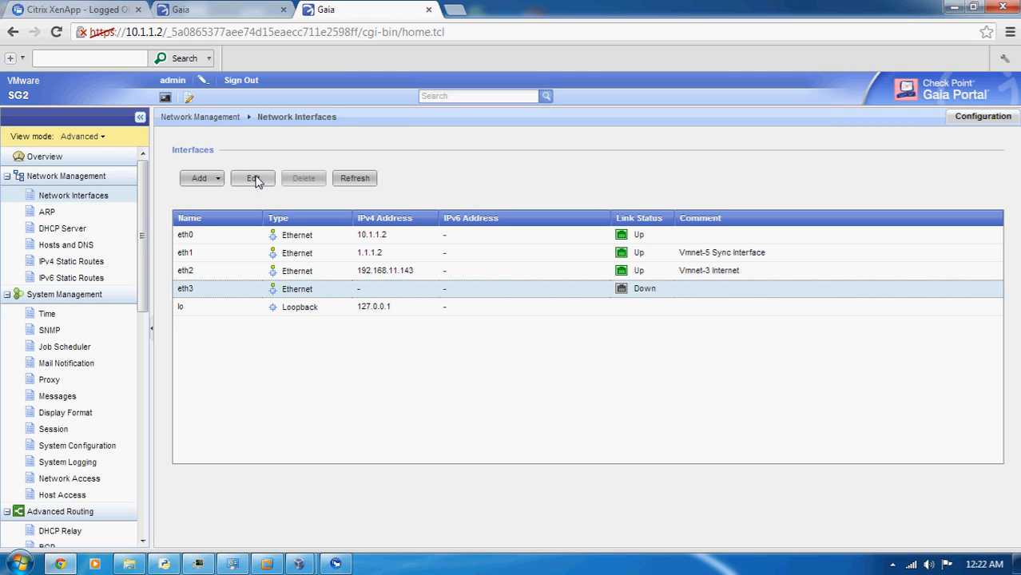
Open SG2's eth3 interface for editing, enable it, and give it the comment "Vmnet-2 DMZ"
{"action": "left_click", "coordinate": [254, 178]}
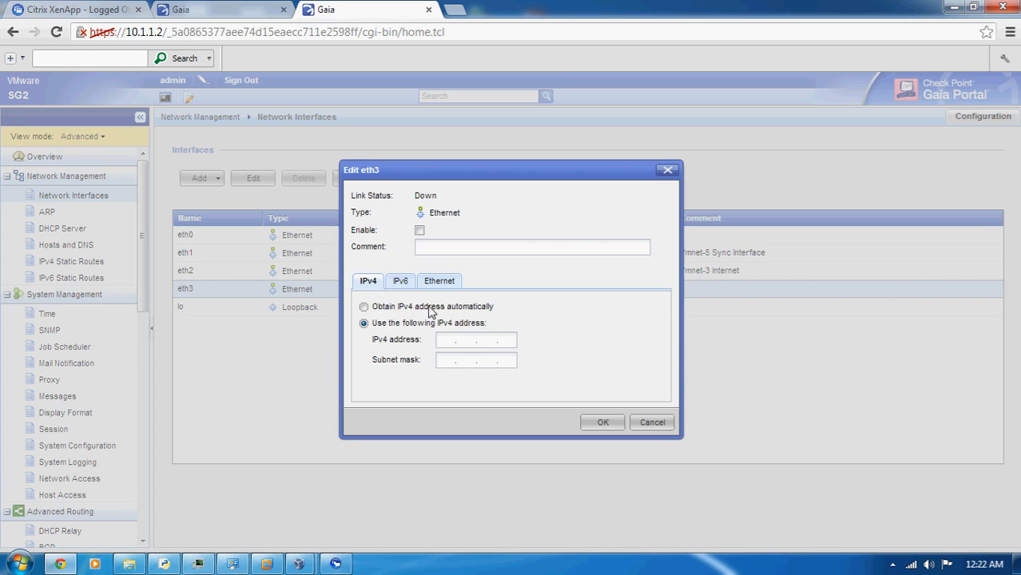
{"action": "left_click", "coordinate": [420, 230]}
{"action": "left_click", "coordinate": [428, 249]}
{"action": "type", "text": "Vr"}
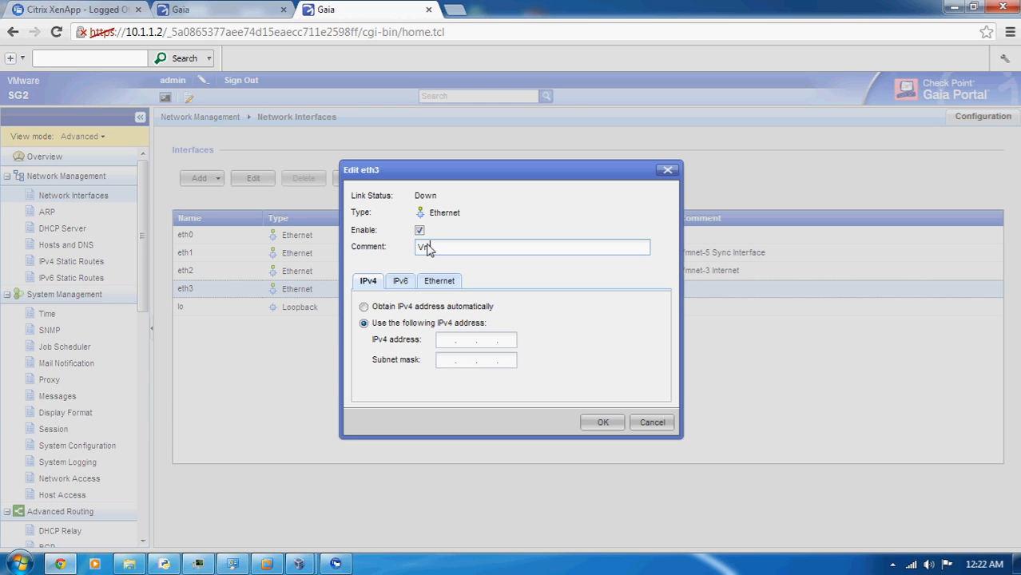
{"action": "type", "text": "net-2 DMZ"}
Set SG2's eth3 static IPv4 address to 172.16.1.2 with subnet mask 255.255.255.0 and save the interface settings
{"action": "left_click", "coordinate": [448, 345]}
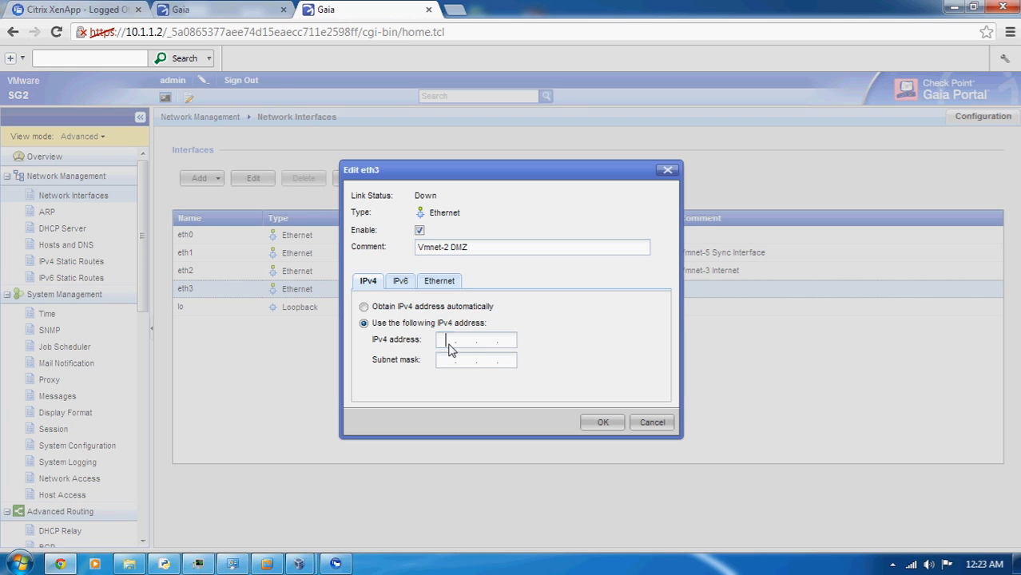
{"action": "type", "text": "172.16.1.2"}
{"action": "key", "text": "Tab"}
{"action": "type", "text": "255 . 255 . 255 . 0"}
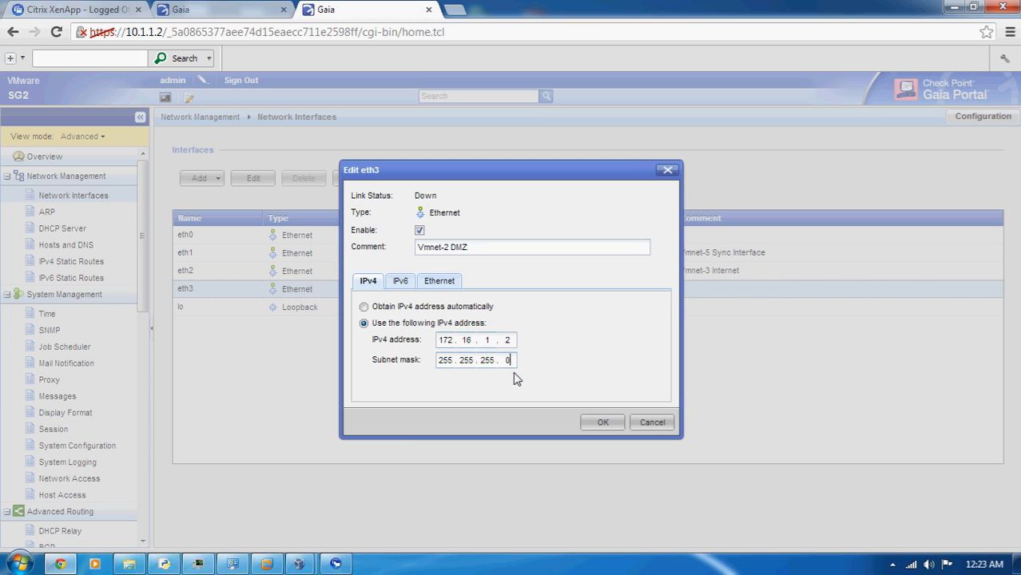
{"action": "left_click", "coordinate": [599, 423]}
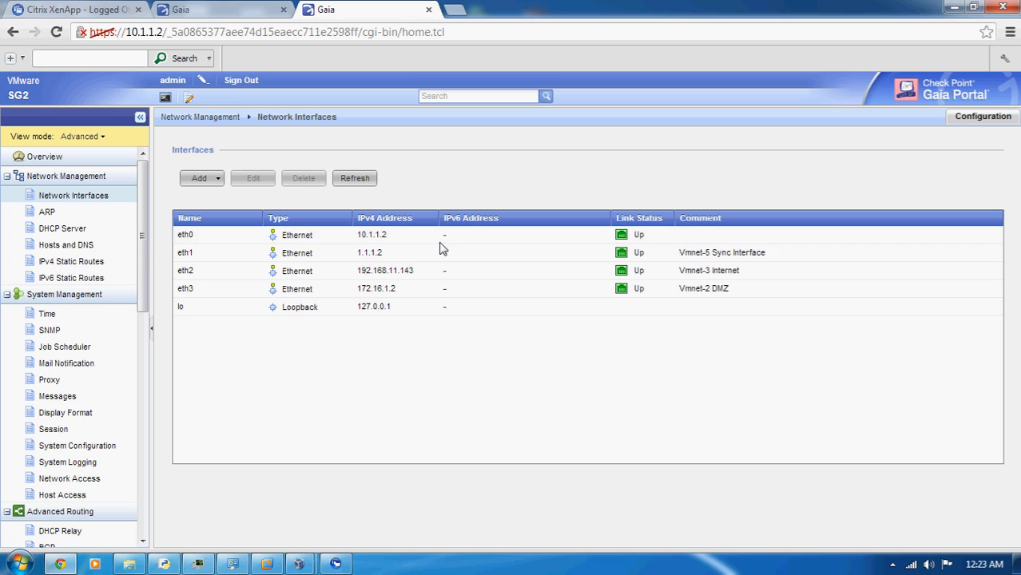
Compare the network interface lists of SG1 and SG2, checking addresses, link status and comments
{"action": "left_click", "coordinate": [223, 16]}
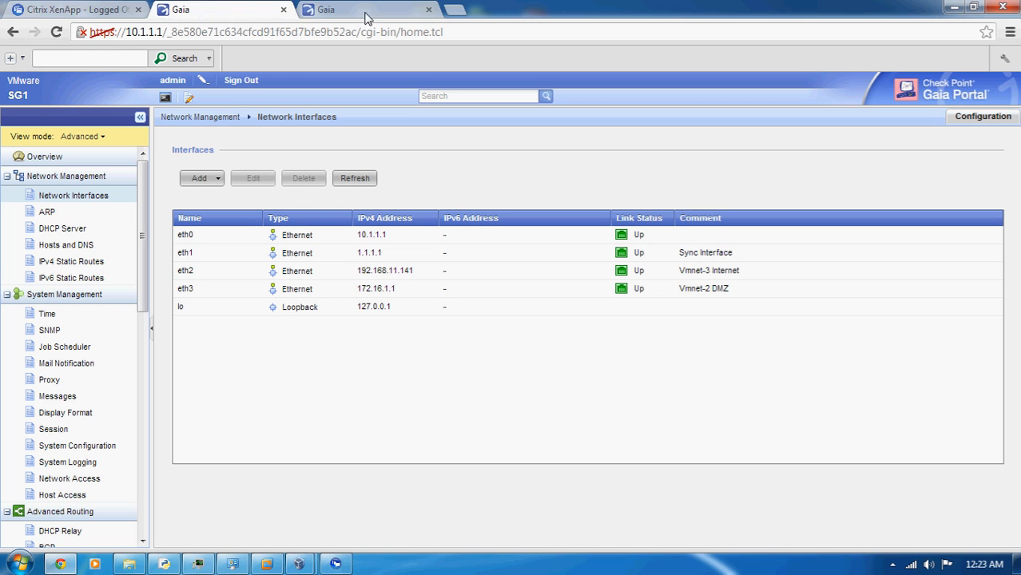
{"action": "left_click", "coordinate": [365, 12]}
{"action": "left_click", "coordinate": [244, 18]}
{"action": "left_click", "coordinate": [403, 8]}
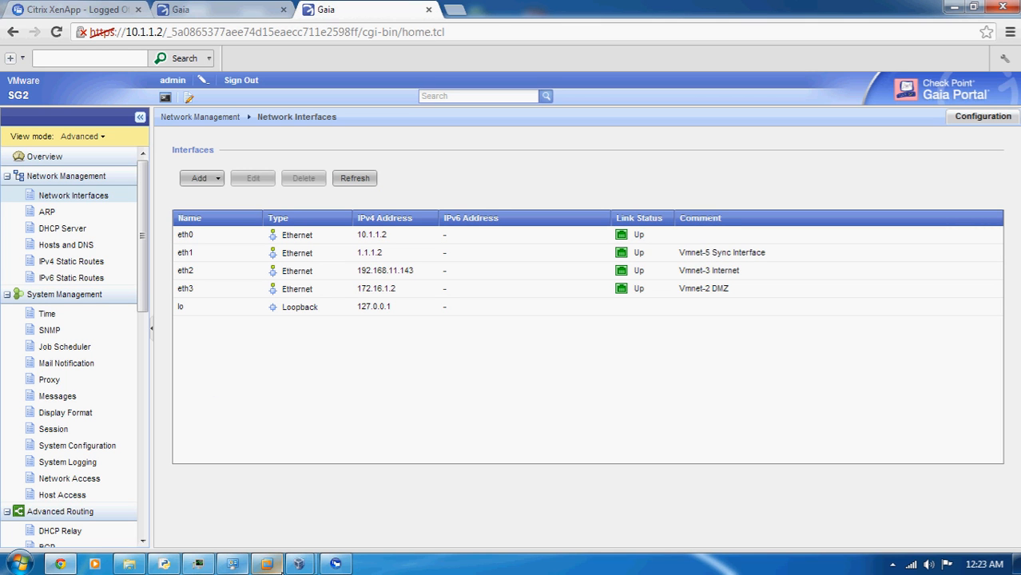
Switch to VMware Workstation and log in to the GAIA-SG1 console as admin with the account password
{"action": "left_click", "coordinate": [267, 564]}
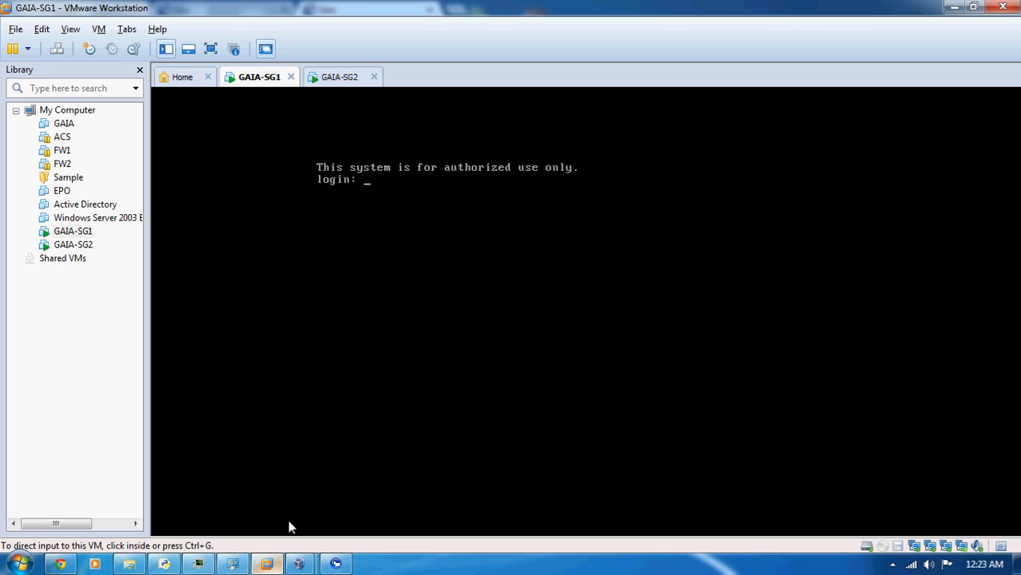
{"action": "left_click", "coordinate": [346, 262]}
{"action": "type", "text": "admin"}
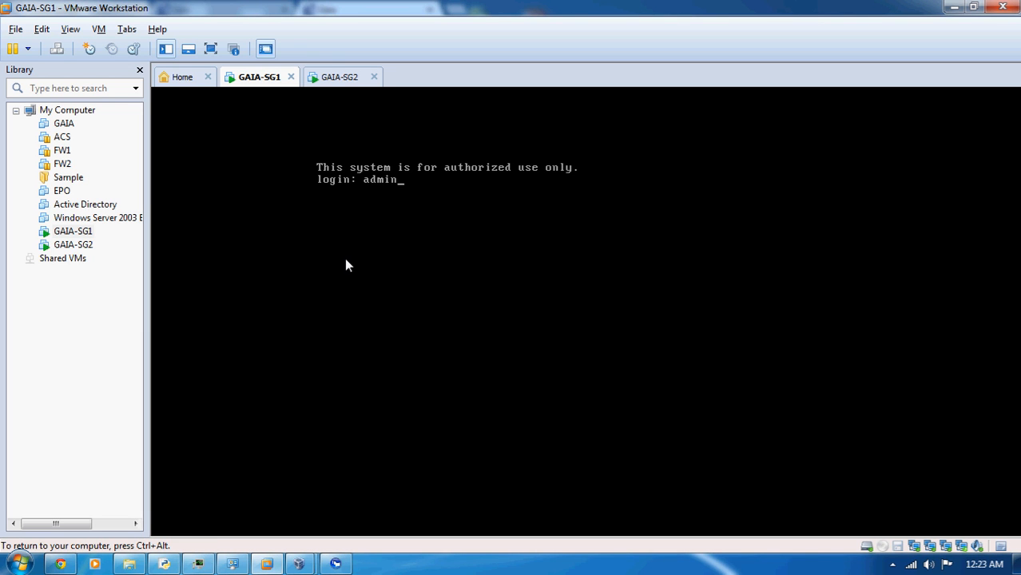
{"action": "key", "text": "Return"}
{"action": "key", "text": "Return"}
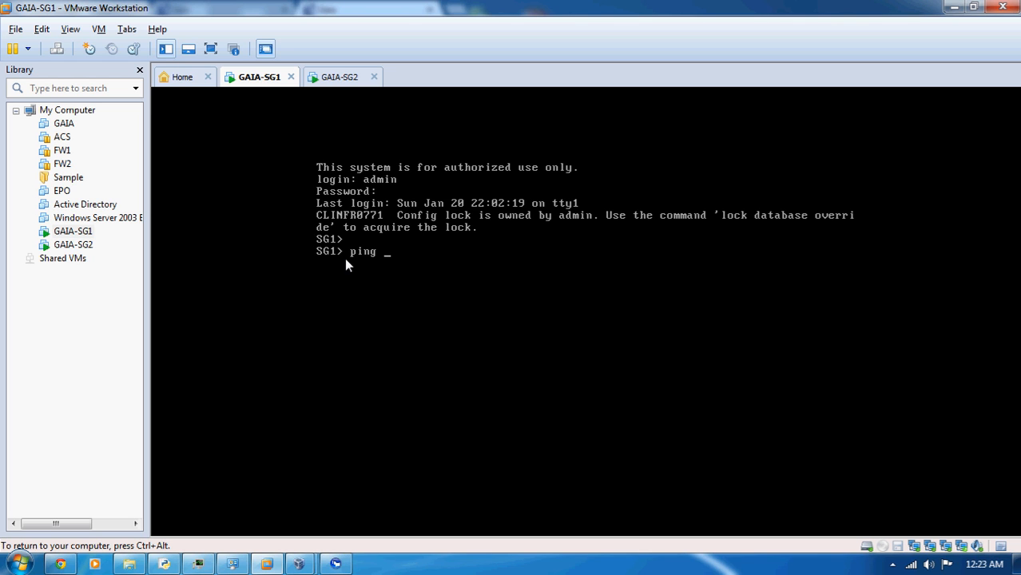
Ping SG2's eth0 address 10.1.1.2 from the SG1 console, then stop the ping
{"action": "type", "text": "~"}
{"action": "key", "text": "BackSpace"}
{"action": "type", "text": "10.1.1.2"}
{"action": "key", "text": "Return"}
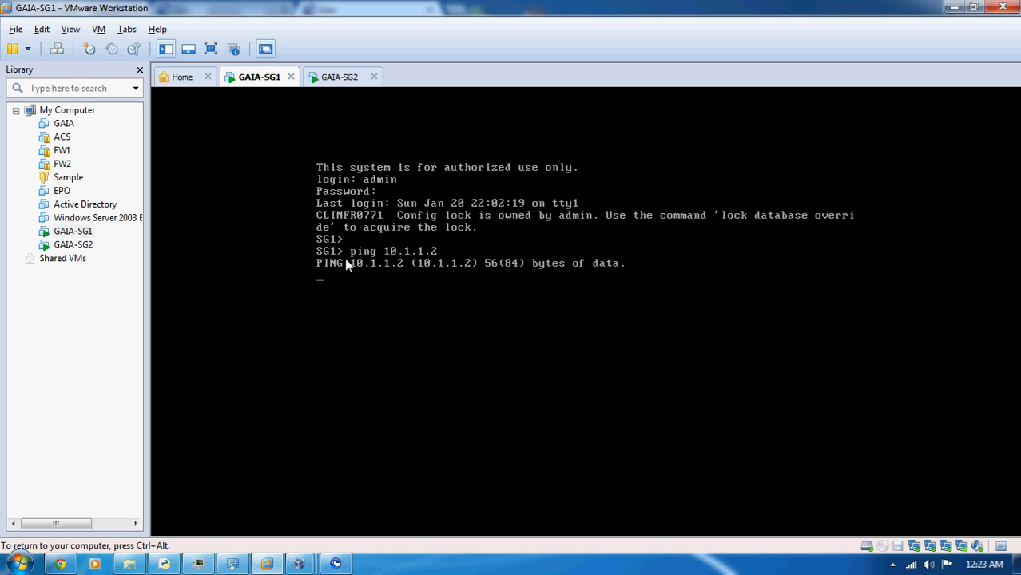
{"action": "key", "text": "ctrl+c"}
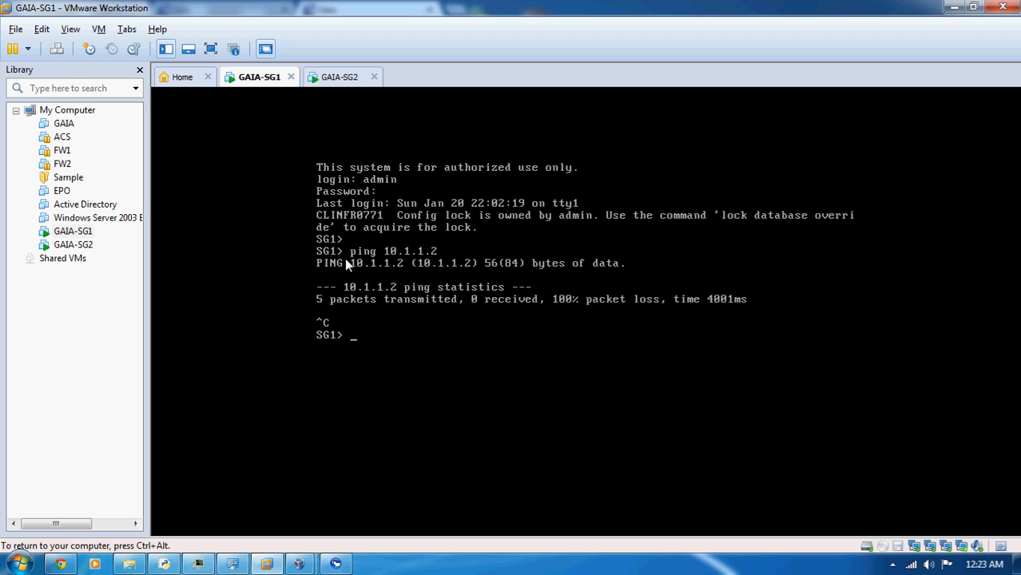
{"action": "key", "text": "ctrl+alt"}
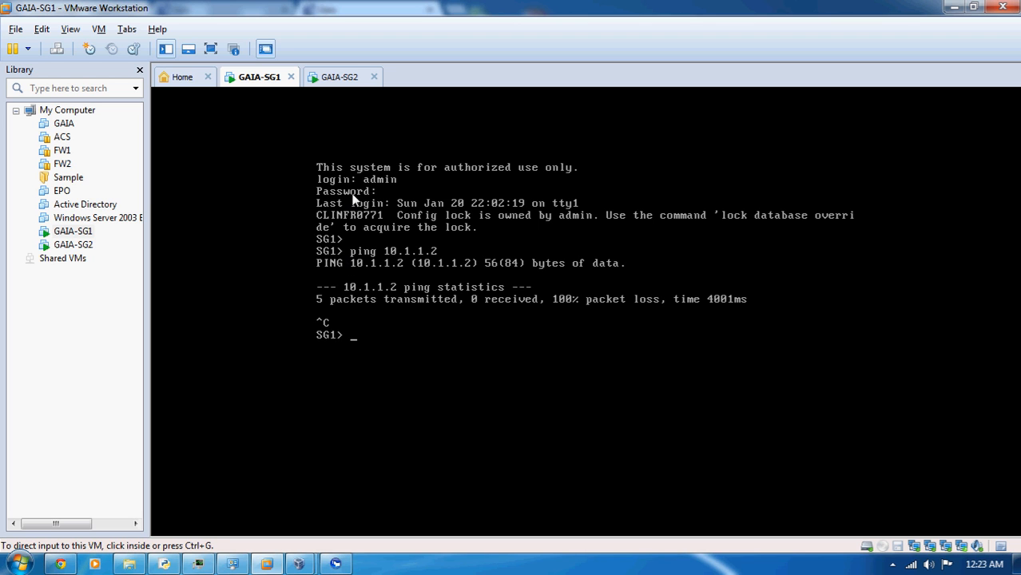
Check which firewall policy is installed on SG1 with the command fw stat
{"action": "left_click", "coordinate": [388, 320]}
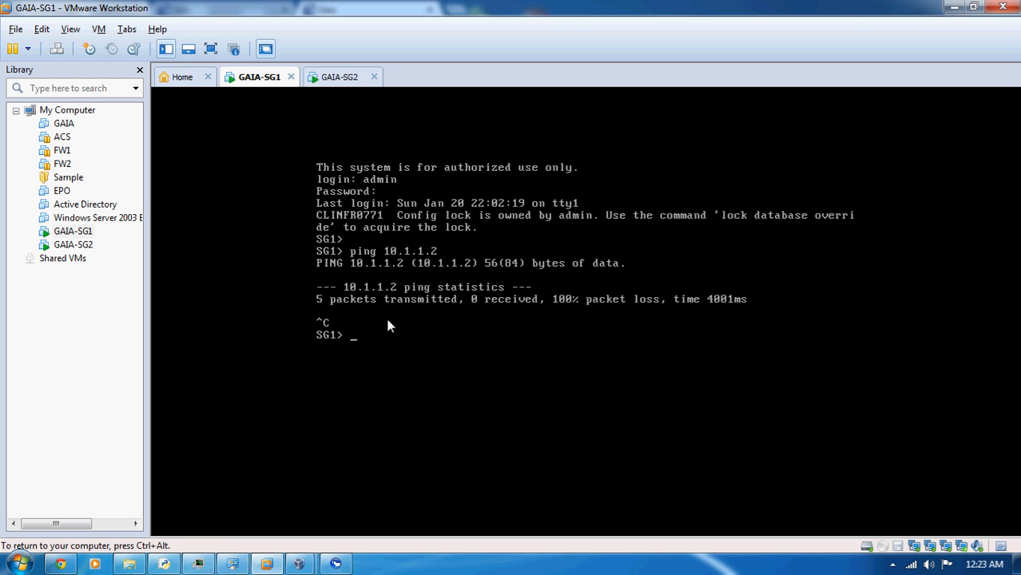
{"action": "type", "text": "fw stat"}
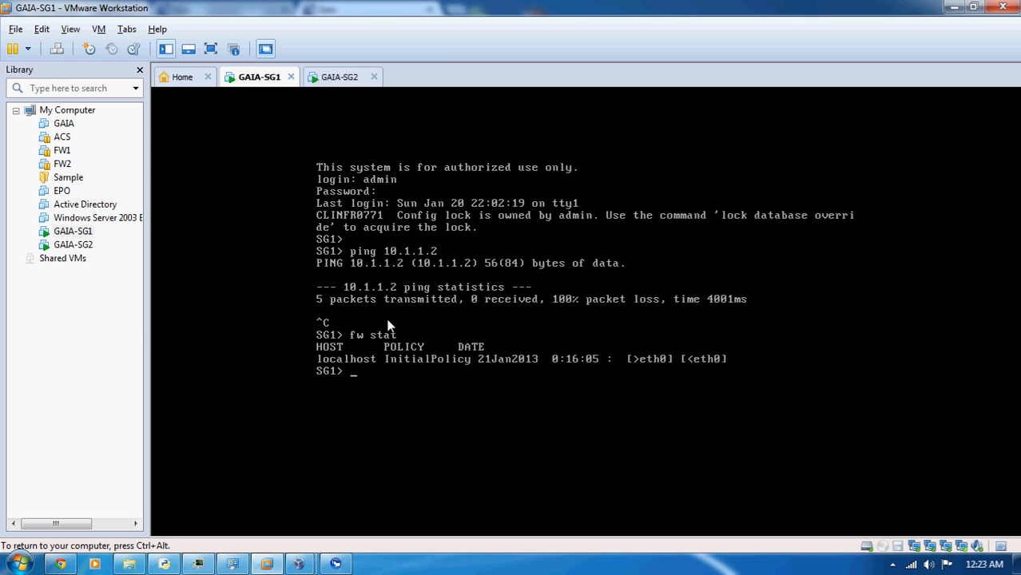
{"action": "key", "text": "ctrl+alt"}
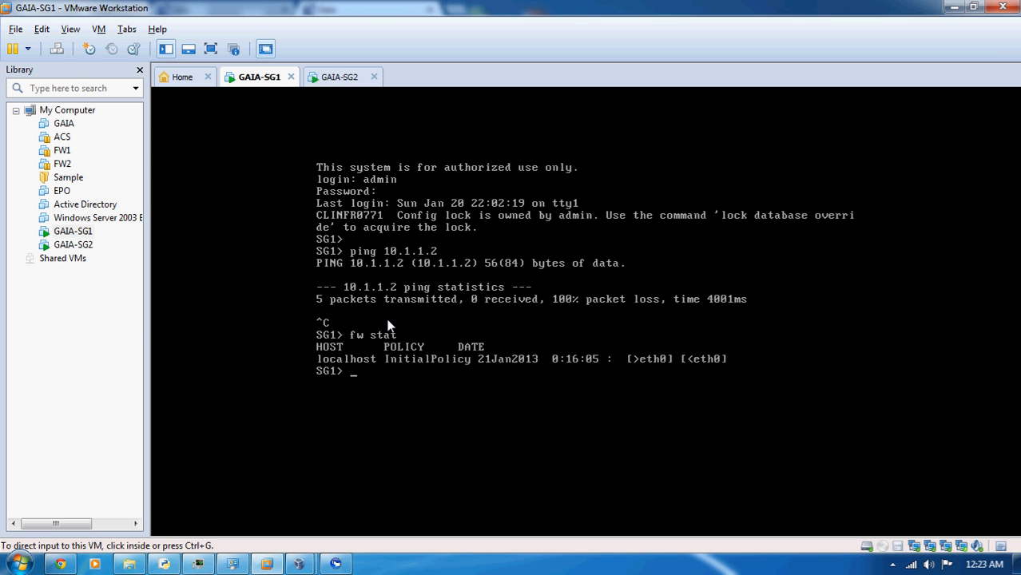
Uninstall the local security policy from SG1 with the command fw unloadlocal
{"action": "left_click", "coordinate": [391, 346]}
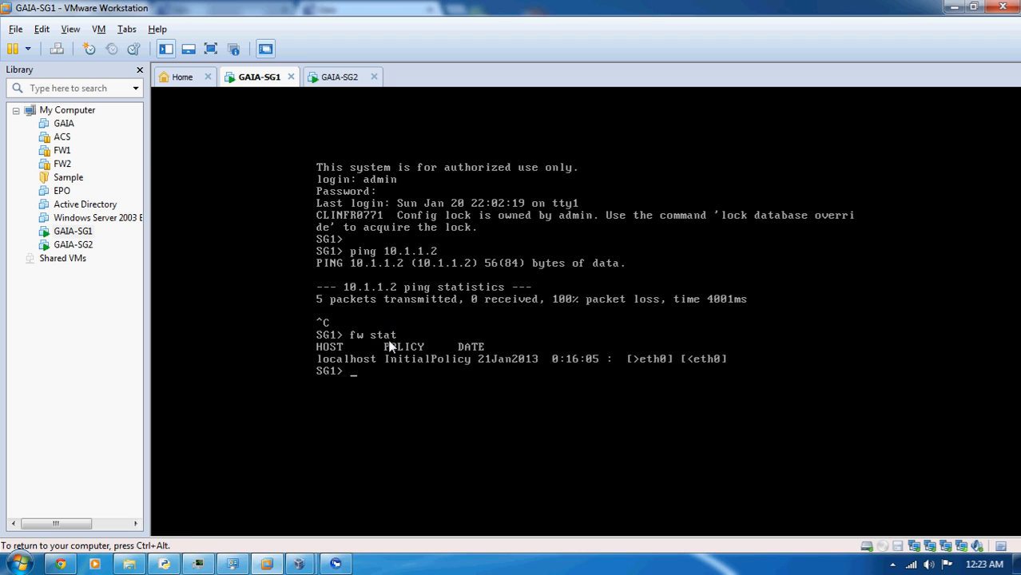
{"action": "type", "text": "fw unloadlocal"}
{"action": "key", "text": "Return"}
{"action": "key", "text": "ctrl+alt"}
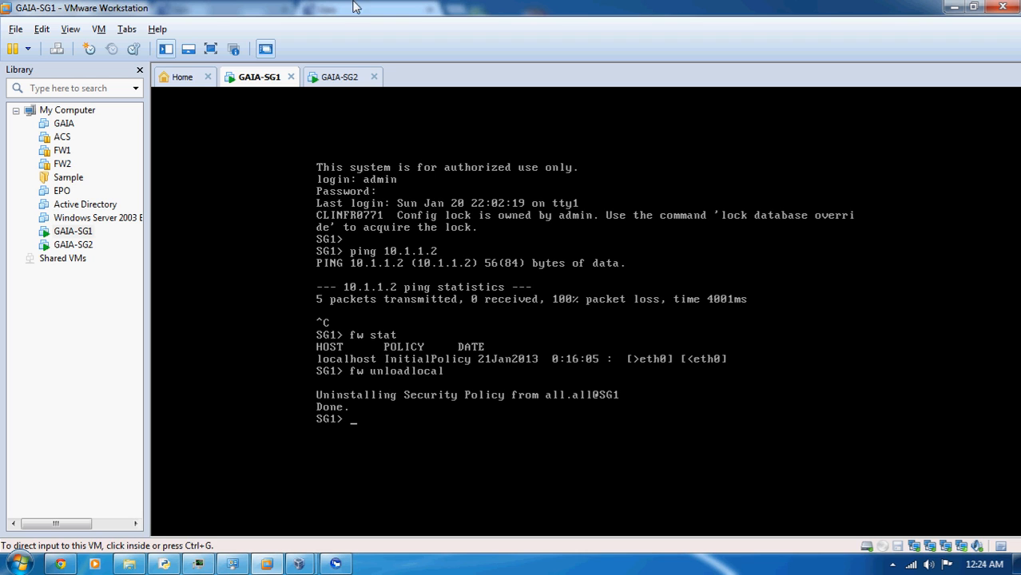
Log in to the GAIA-SG2 console as admin with the account password and uninstall its security policy with fw unloadlocal
{"action": "left_click", "coordinate": [340, 77]}
{"action": "type", "text": "admin"}
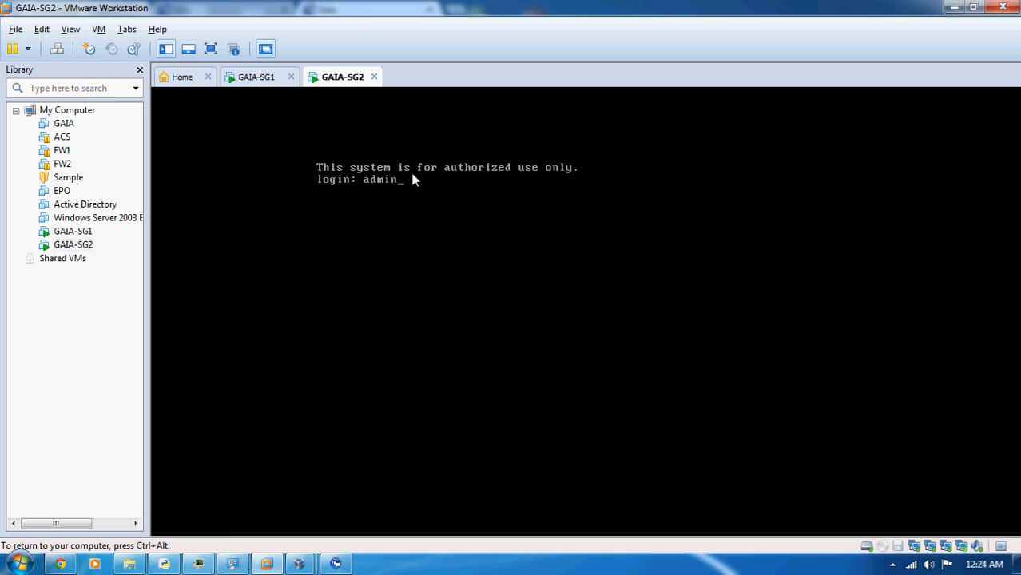
{"action": "key", "text": "Return"}
{"action": "key", "text": "Return"}
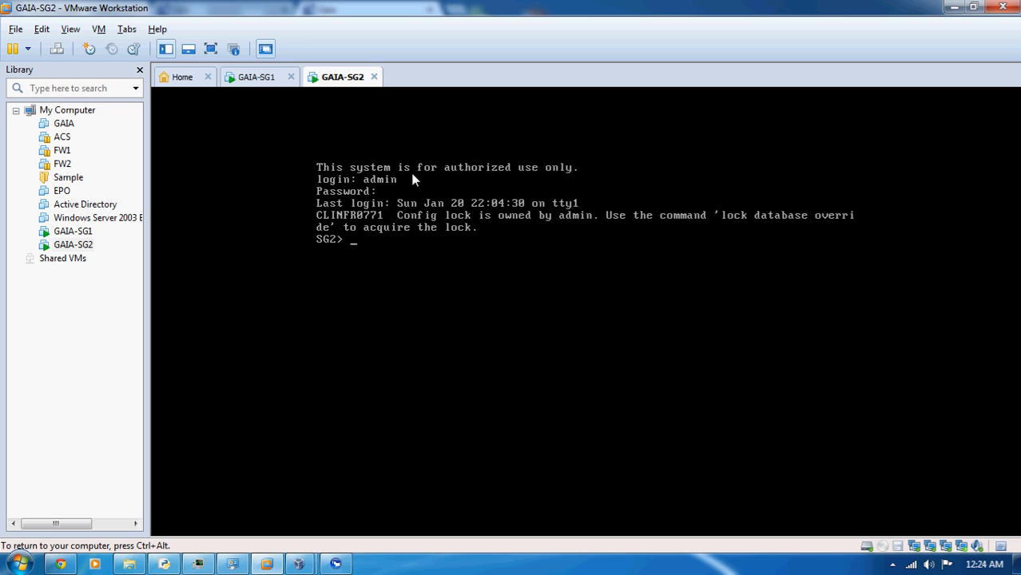
{"action": "type", "text": "fw unloadlocal"}
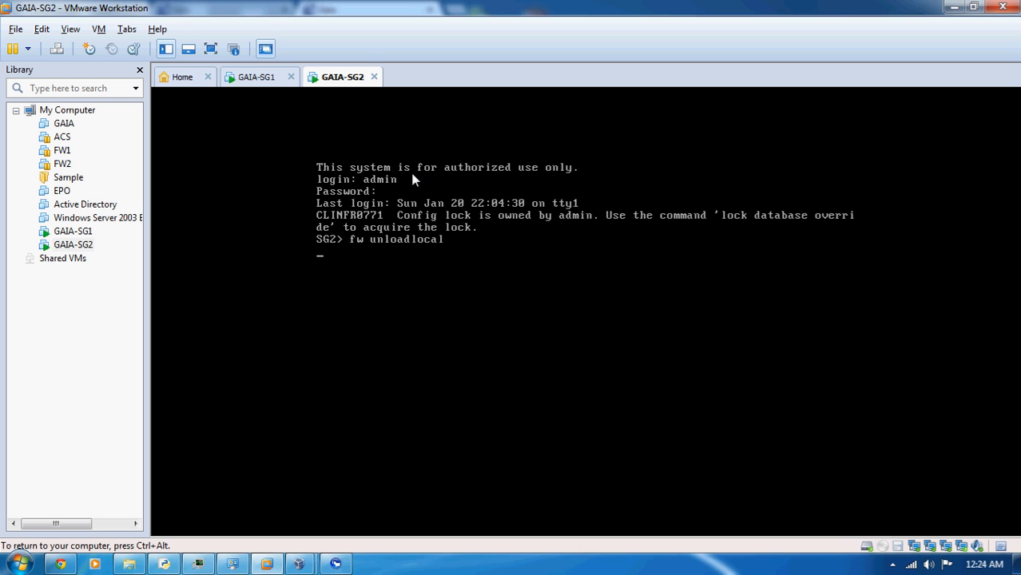
Return to the GAIA-SG1 console and repeat the ping to 10.1.1.2, stopping it after a few packets
{"action": "left_click", "coordinate": [253, 77]}
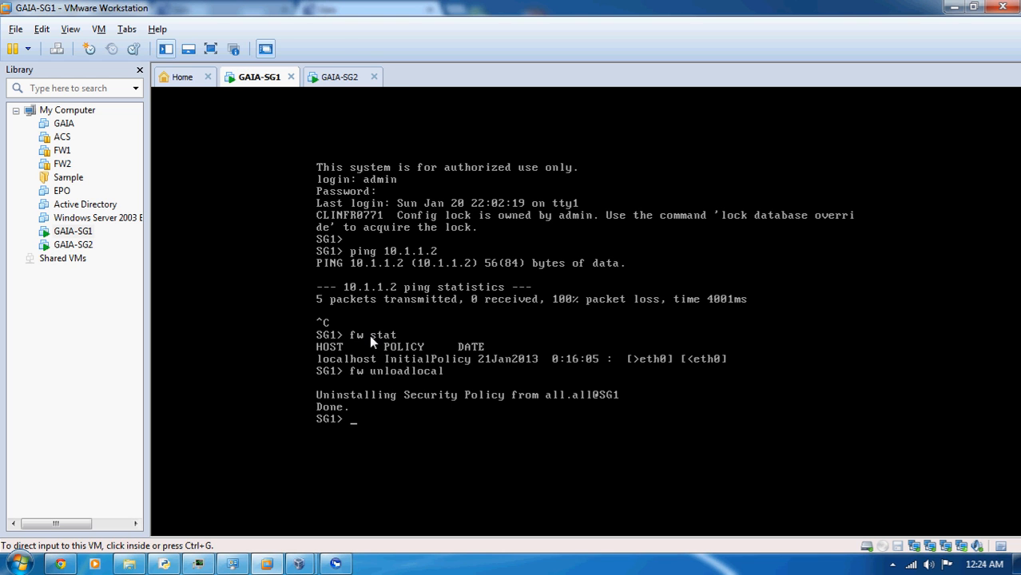
{"action": "key", "text": "Up"}
{"action": "key", "text": "Up"}
{"action": "key", "text": "Up"}
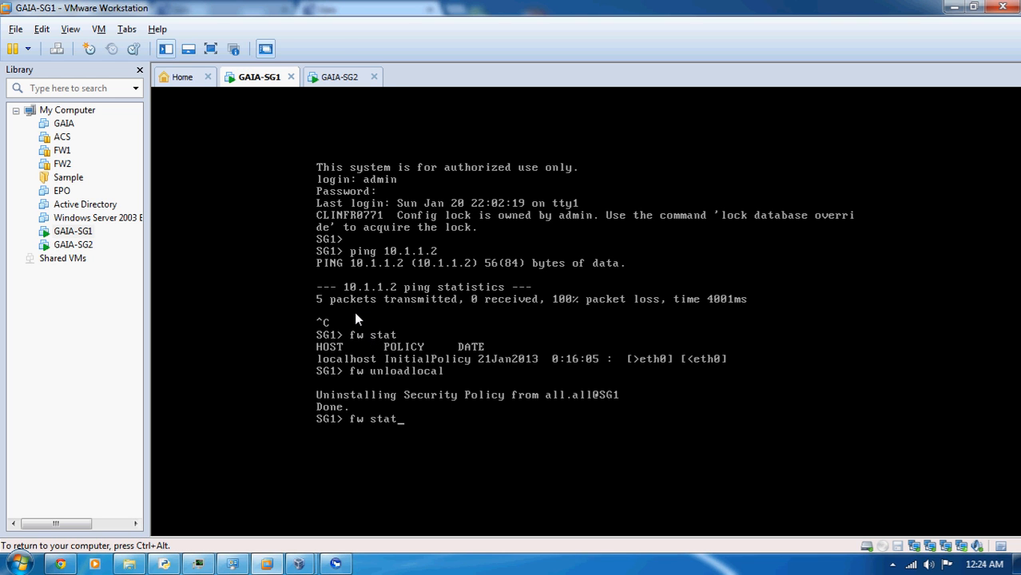
{"action": "key", "text": "Return"}
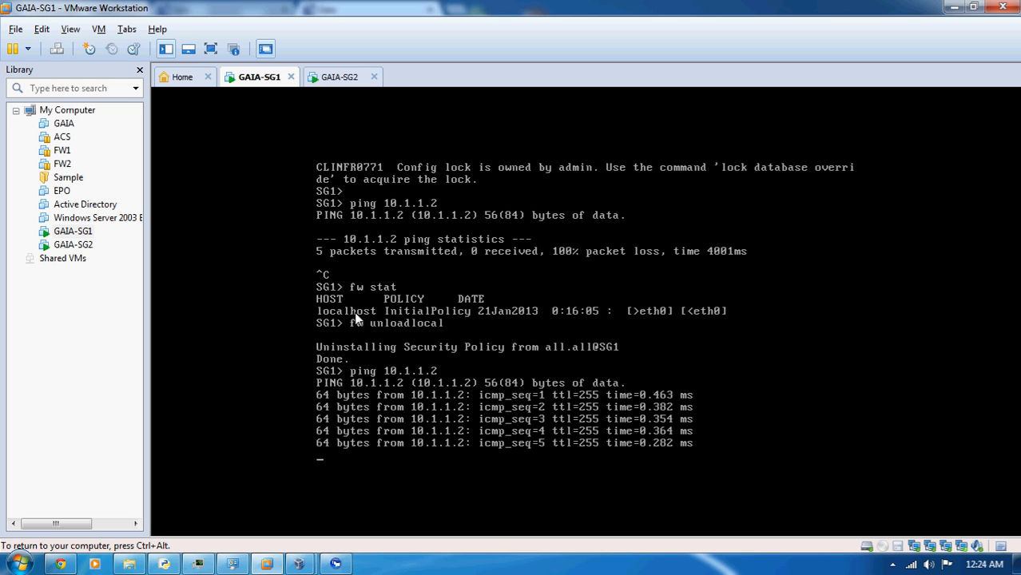
{"action": "key", "text": "ctrl+c"}
Test the sync link from SG1 by pinging SG2's eth1 address 1.1.1.2, then stop the ping
{"action": "key", "text": "Up"}
{"action": "key", "text": "BackSpace"}
{"action": "key", "text": "BackSpace"}
{"action": "key", "text": "BackSpace"}
{"action": "key", "text": "BackSpace"}
{"action": "key", "text": "BackSpace"}
{"action": "key", "text": "BackSpace"}
{"action": "key", "text": "BackSpace"}
{"action": "key", "text": "BackSpace"}
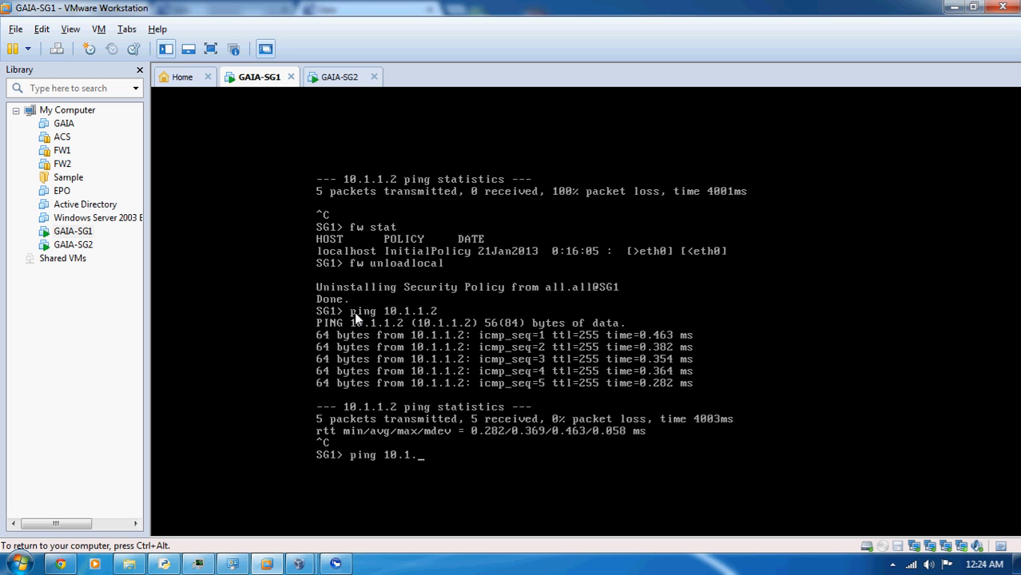
{"action": "type", "text": "1.1.1.2"}
{"action": "key", "text": "Return"}
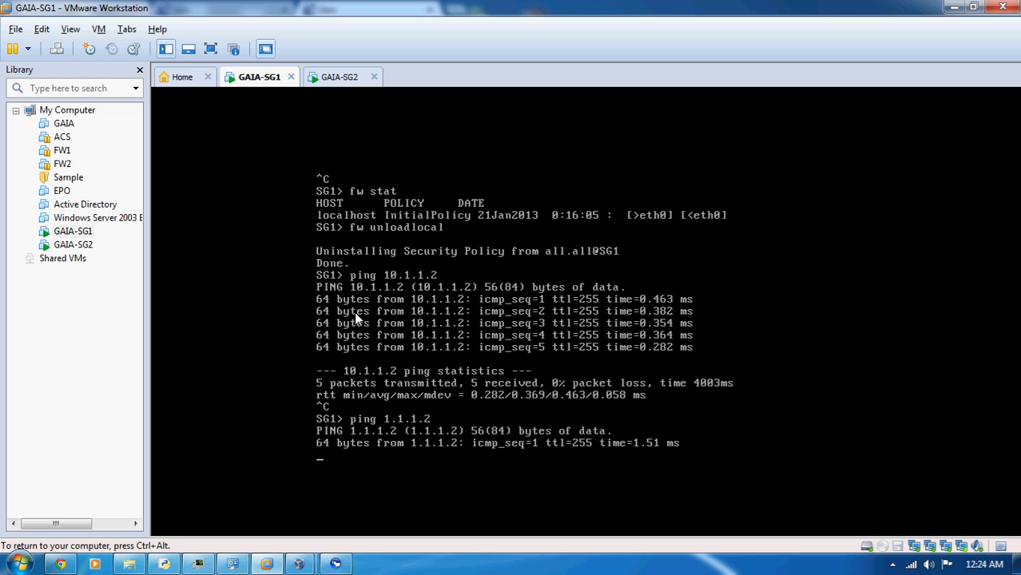
{"action": "key", "text": "ctrl+c"}
Test the DMZ link from SG1 by pinging SG2's eth3 address 172.16.1.2, then stop the ping
{"action": "key", "text": "Up"}
{"action": "key", "text": "BackSpace"}
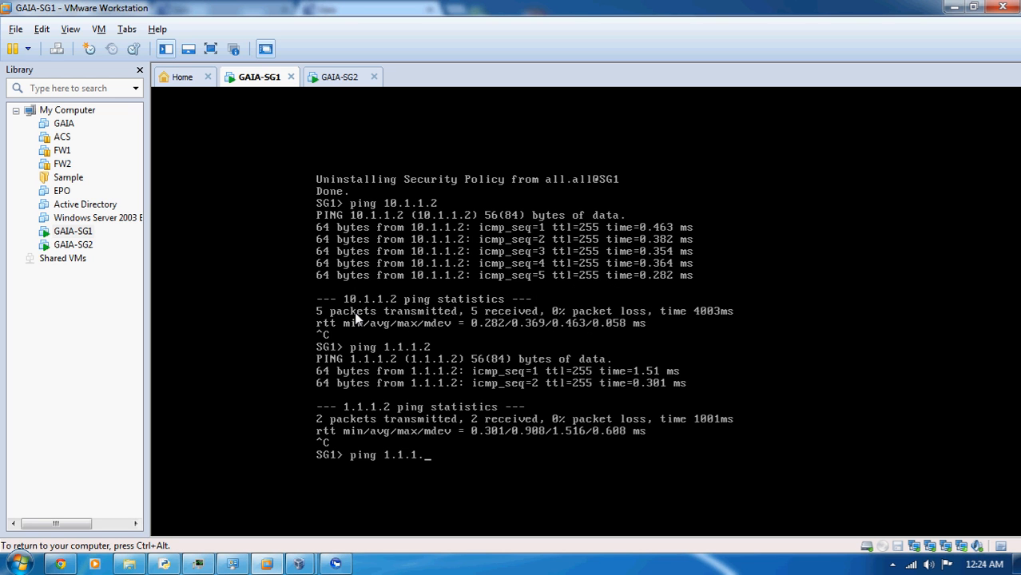
{"action": "key", "text": "BackSpace"}
{"action": "key", "text": "BackSpace"}
{"action": "key", "text": "BackSpace"}
{"action": "key", "text": "BackSpace"}
{"action": "key", "text": "BackSpace"}
{"action": "key", "text": "BackSpace"}
{"action": "type", "text": "172.16.1.2"}
{"action": "key", "text": "Return"}
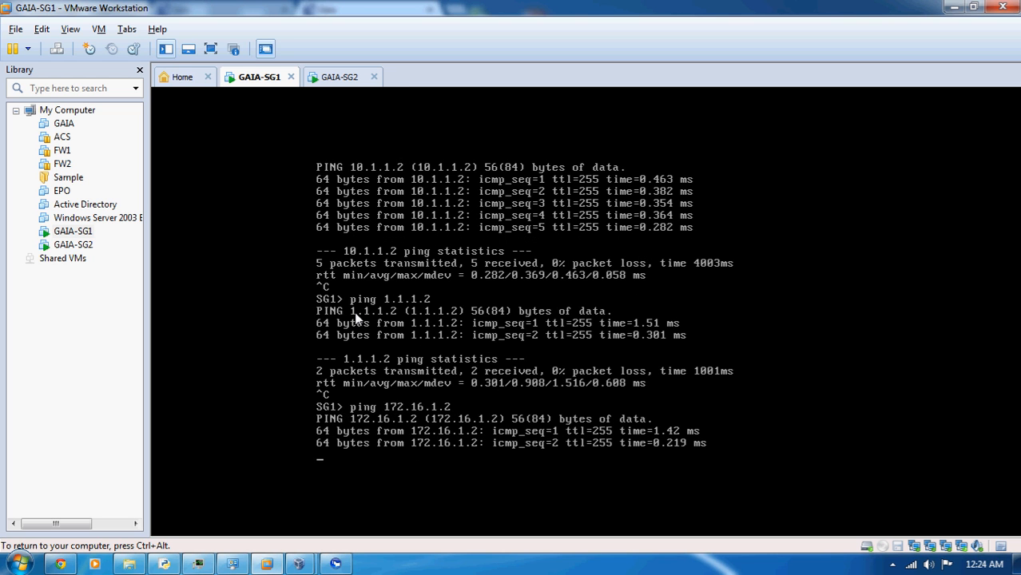
{"action": "key", "text": "ctrl+c"}
Test the Internet-side link from SG1 by pinging SG2's eth2 address 192.168.11.143, then stop the ping
{"action": "key", "text": "Up"}
{"action": "key", "text": "BackSpace"}
{"action": "key", "text": "BackSpace"}
{"action": "key", "text": "BackSpace"}
{"action": "key", "text": "BackSpace"}
{"action": "key", "text": "BackSpace"}
{"action": "key", "text": "BackSpace"}
{"action": "key", "text": "BackSpace"}
{"action": "key", "text": "BackSpace"}
{"action": "key", "text": "BackSpace"}
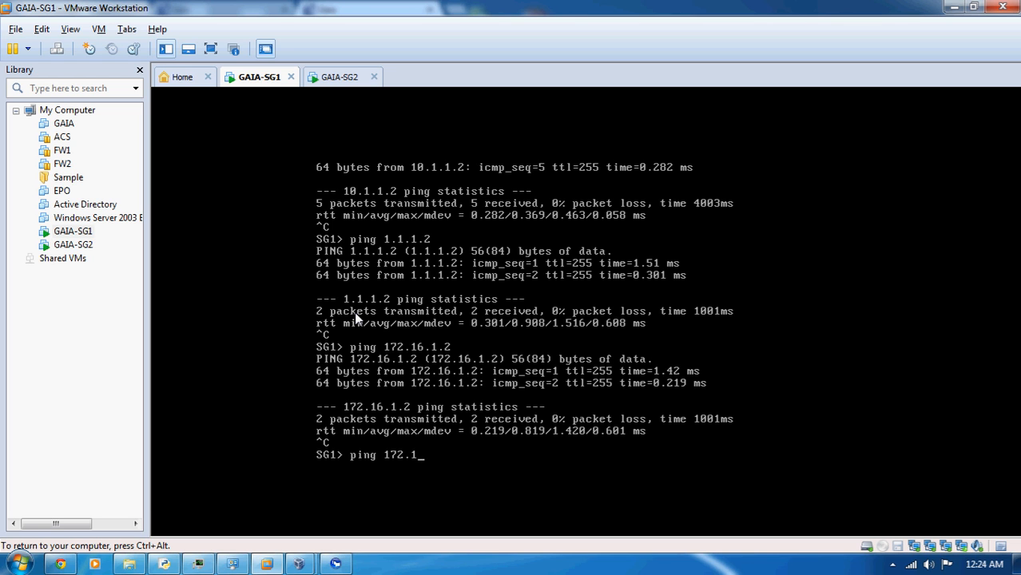
{"action": "type", "text": "92.168.11.143"}
{"action": "key", "text": "Return"}
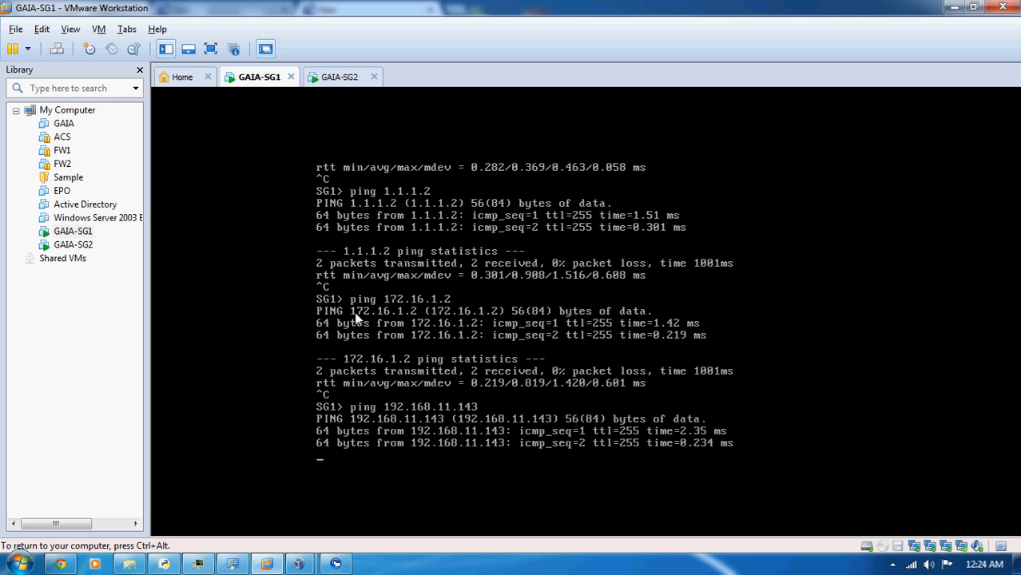
{"action": "key", "text": "ctrl+c"}
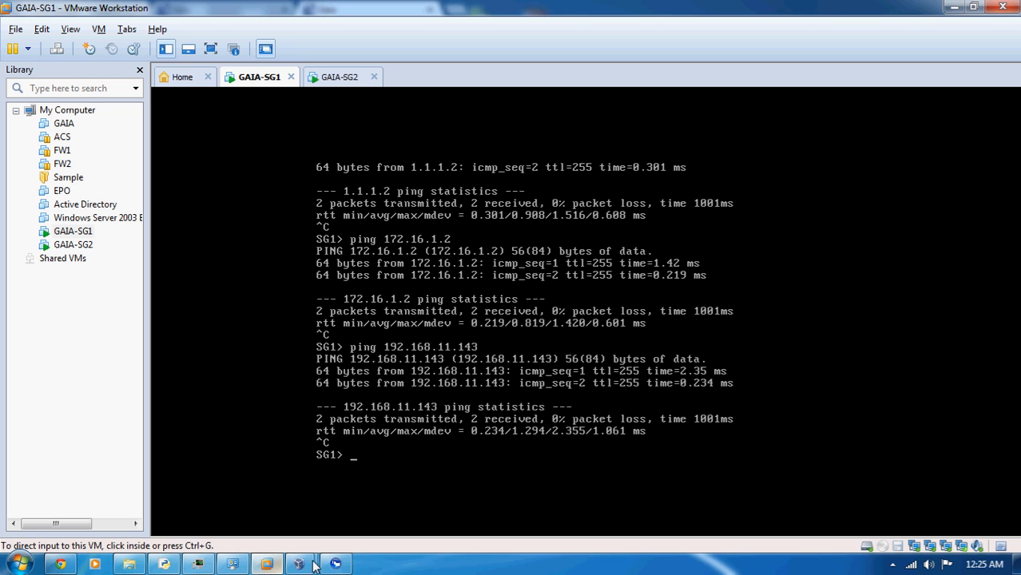
{"action": "left_click", "coordinate": [893, 565]}
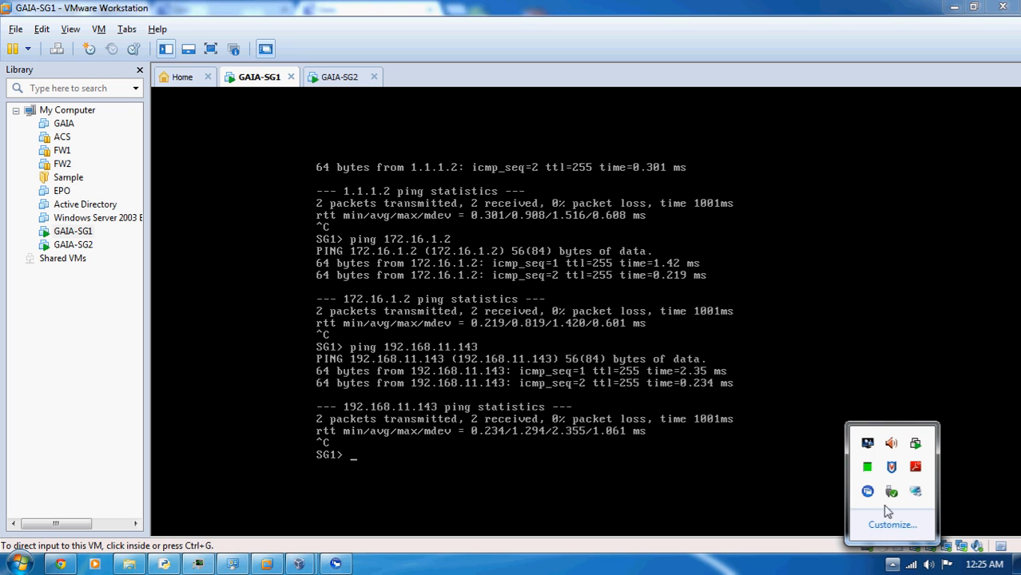
{"action": "left_click", "coordinate": [915, 491]}
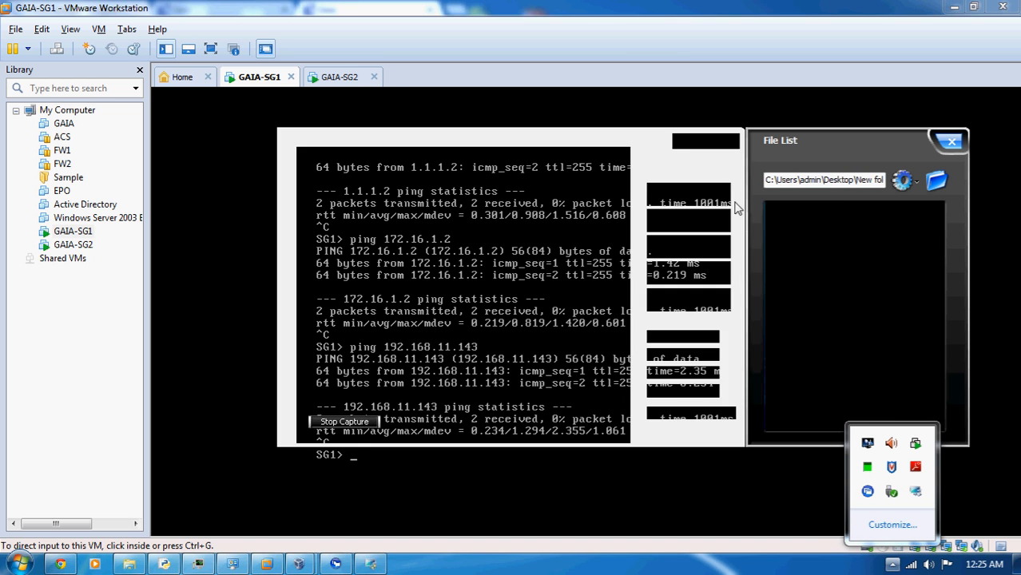